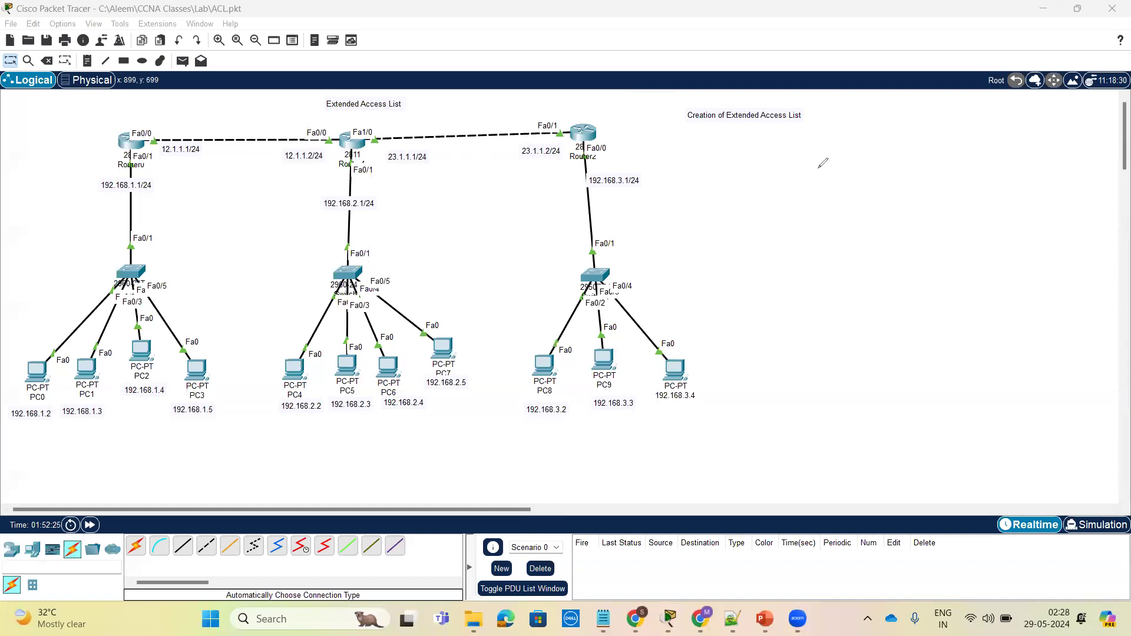
# Step: Handwrite an ACL heading in the empty area beside the topology, with two branches for the ACL types, the first marked S
pyautogui.moveTo(931, 172)
pyautogui.mouseDown()
pyautogui.moveTo(957, 159)
pyautogui.moveTo(944, 152)
pyautogui.moveTo(998, 154)
pyautogui.mouseUp()
pyautogui.moveTo(1005, 109); pyautogui.dragTo(1066, 135)
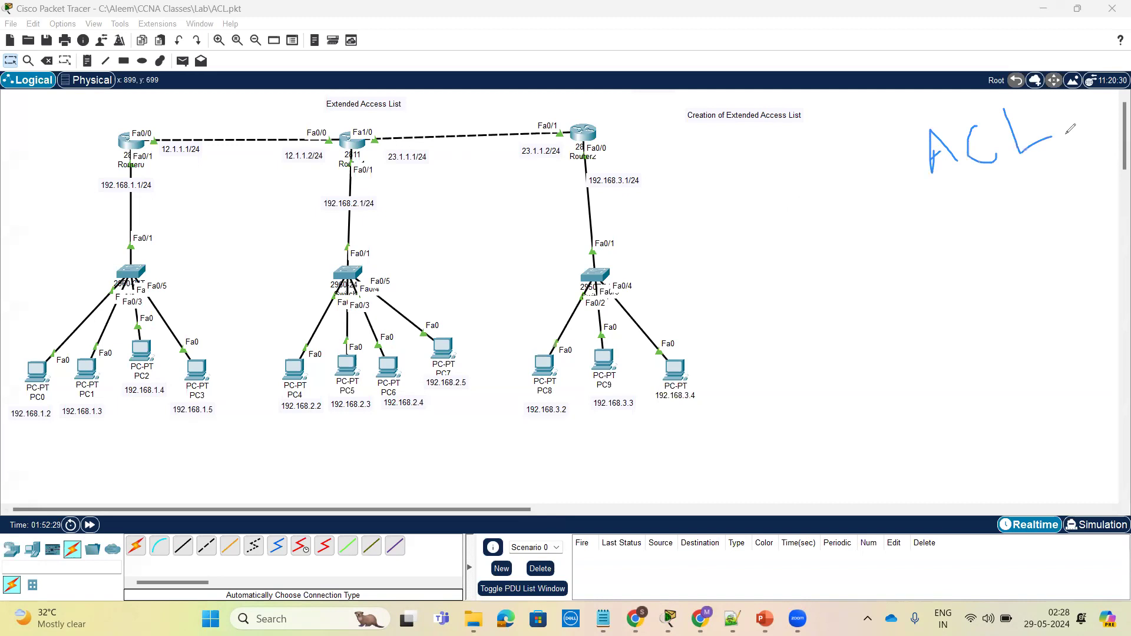
pyautogui.moveTo(956, 195); pyautogui.dragTo(852, 309)
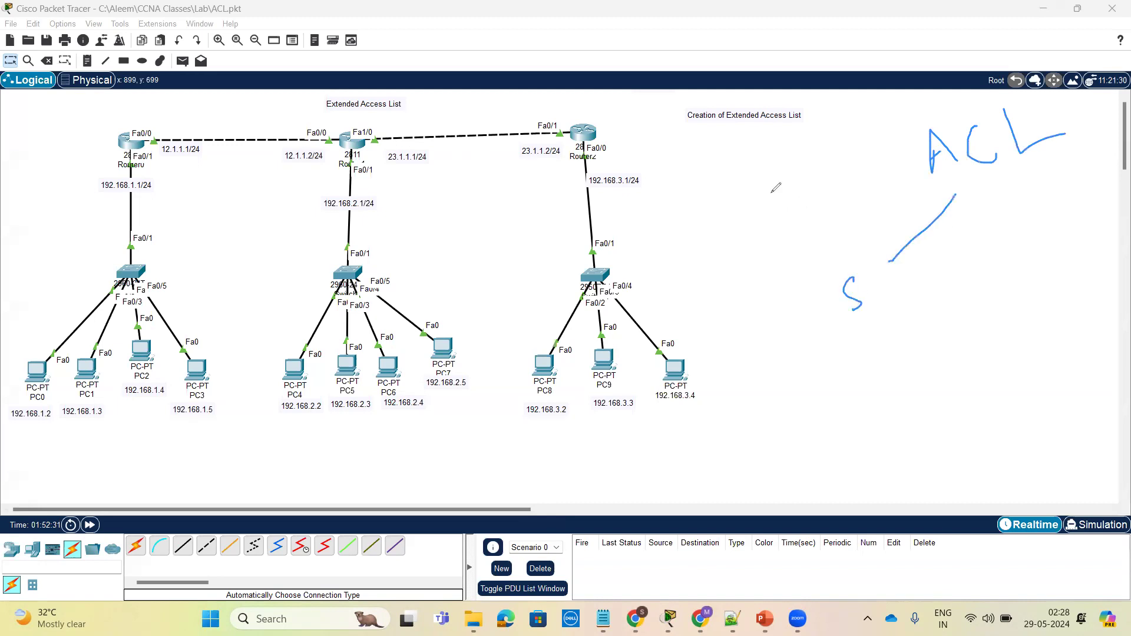
pyautogui.moveTo(986, 189)
pyautogui.mouseDown()
pyautogui.moveTo(1043, 227)
pyautogui.moveTo(1047, 275)
pyautogui.moveTo(1037, 265)
pyautogui.moveTo(1061, 259)
pyautogui.moveTo(1066, 277)
pyautogui.moveTo(1076, 261)
pyautogui.mouseUp()
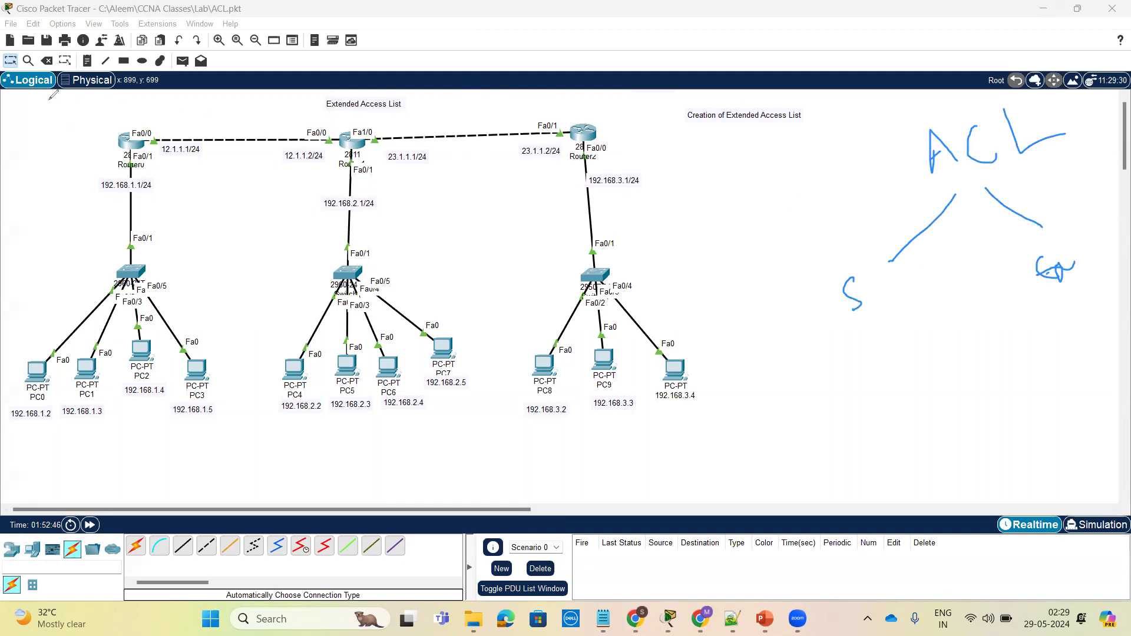
# Step: Sketch a server box beside the first network labelled abc.com, DNS and HTTP, and write a circled ICMP near PC0
pyautogui.moveTo(16, 217)
pyautogui.mouseDown()
pyautogui.moveTo(9, 274)
pyautogui.moveTo(59, 224)
pyautogui.moveTo(27, 206)
pyautogui.moveTo(10, 216)
pyautogui.moveTo(30, 153)
pyautogui.moveTo(33, 166)
pyautogui.moveTo(35, 155)
pyautogui.moveTo(85, 141)
pyautogui.mouseUp()
pyautogui.moveTo(5, 333)
pyautogui.mouseDown()
pyautogui.moveTo(17, 330)
pyautogui.moveTo(13, 339)
pyautogui.moveTo(38, 297)
pyautogui.moveTo(22, 365)
pyautogui.moveTo(54, 326)
pyautogui.moveTo(54, 348)
pyautogui.moveTo(58, 325)
pyautogui.moveTo(52, 358)
pyautogui.moveTo(56, 326)
pyautogui.mouseUp()
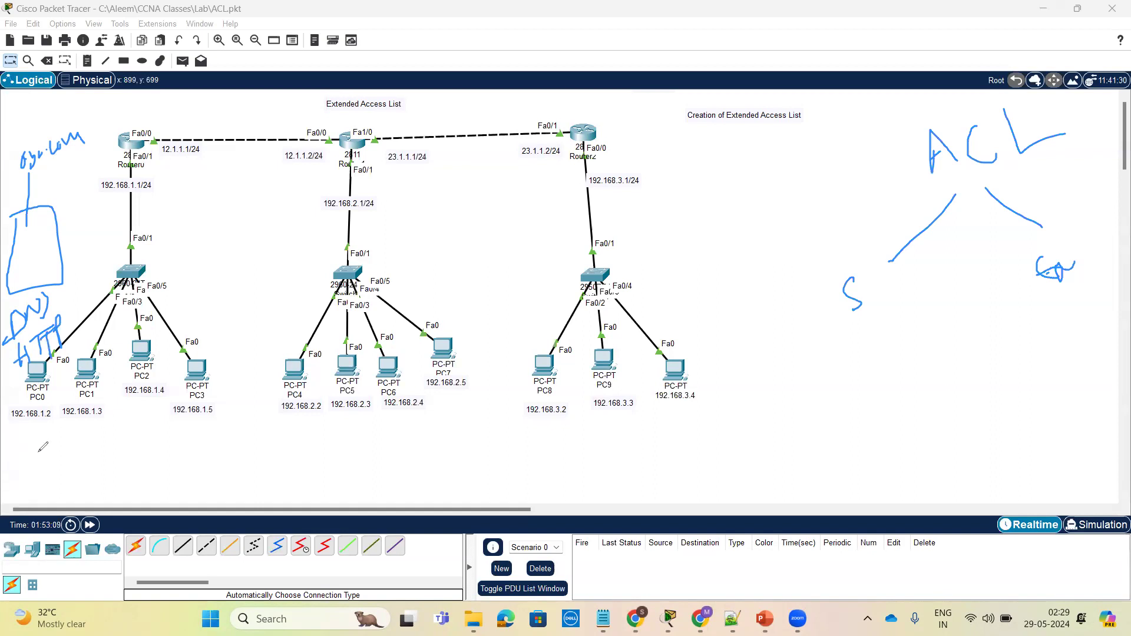
pyautogui.moveTo(10, 442); pyautogui.dragTo(23, 467)
pyautogui.moveTo(10, 443)
pyautogui.mouseDown()
pyautogui.moveTo(6, 455)
pyautogui.moveTo(9, 433)
pyautogui.moveTo(17, 478)
pyautogui.moveTo(62, 413)
pyautogui.moveTo(68, 434)
pyautogui.moveTo(75, 425)
pyautogui.mouseUp()
pyautogui.moveTo(31, 482)
pyautogui.mouseDown()
pyautogui.moveTo(89, 443)
pyautogui.moveTo(8, 470)
pyautogui.moveTo(29, 482)
pyautogui.mouseUp()
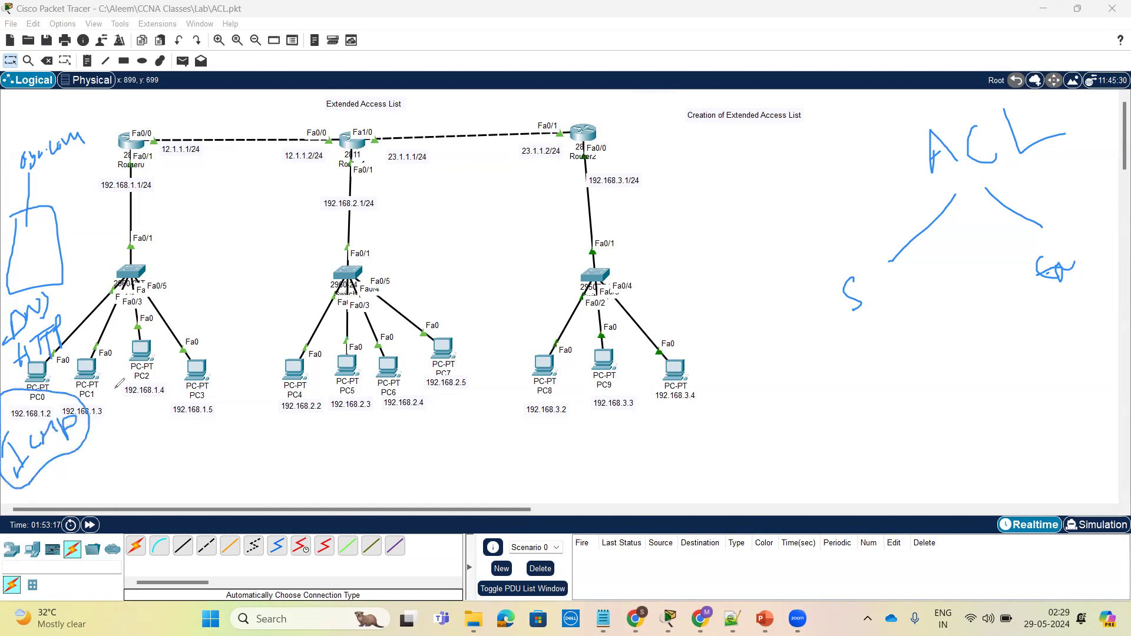
# Step: Draw an arrow from the ICMP note to PC8, underline the Creation of Extended Access List title, and clear all annotations
pyautogui.moveTo(85, 442)
pyautogui.mouseDown()
pyautogui.moveTo(389, 476)
pyautogui.moveTo(539, 422)
pyautogui.moveTo(522, 437)
pyautogui.mouseUp()
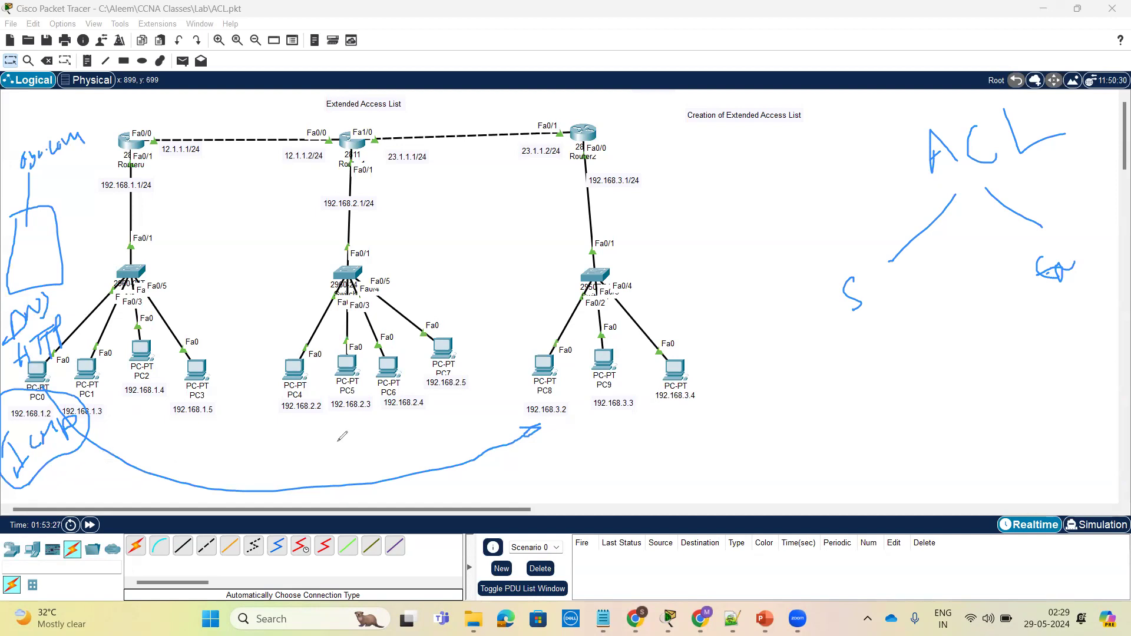
pyautogui.moveTo(692, 126); pyautogui.dragTo(739, 125)
pyautogui.moveTo(812, 122); pyautogui.dragTo(820, 122)
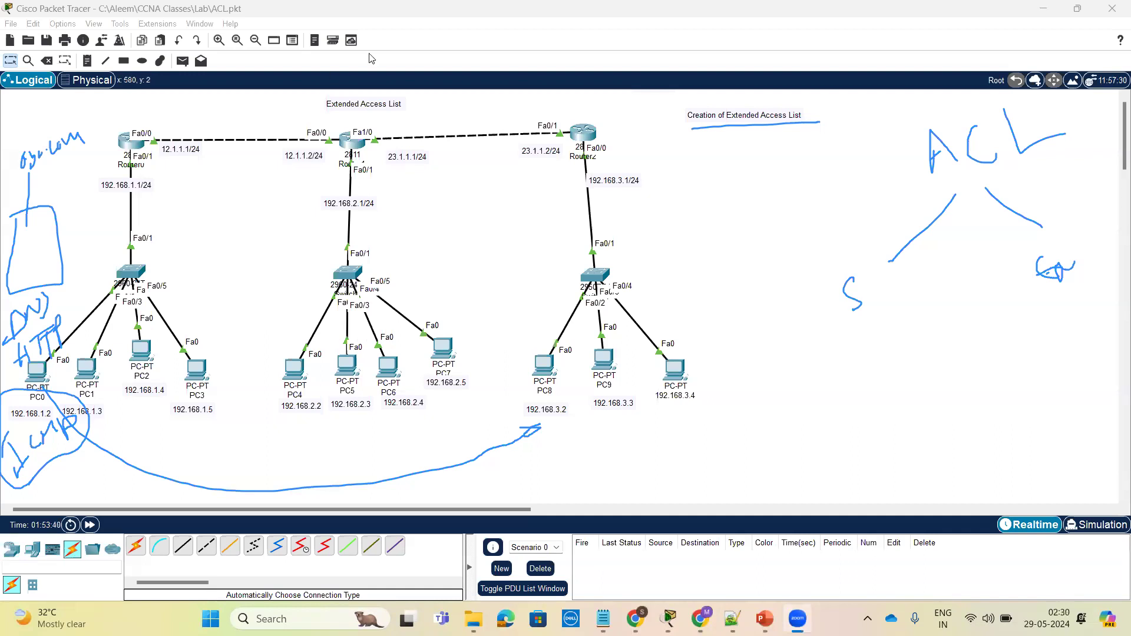
pyautogui.click(620, 58)
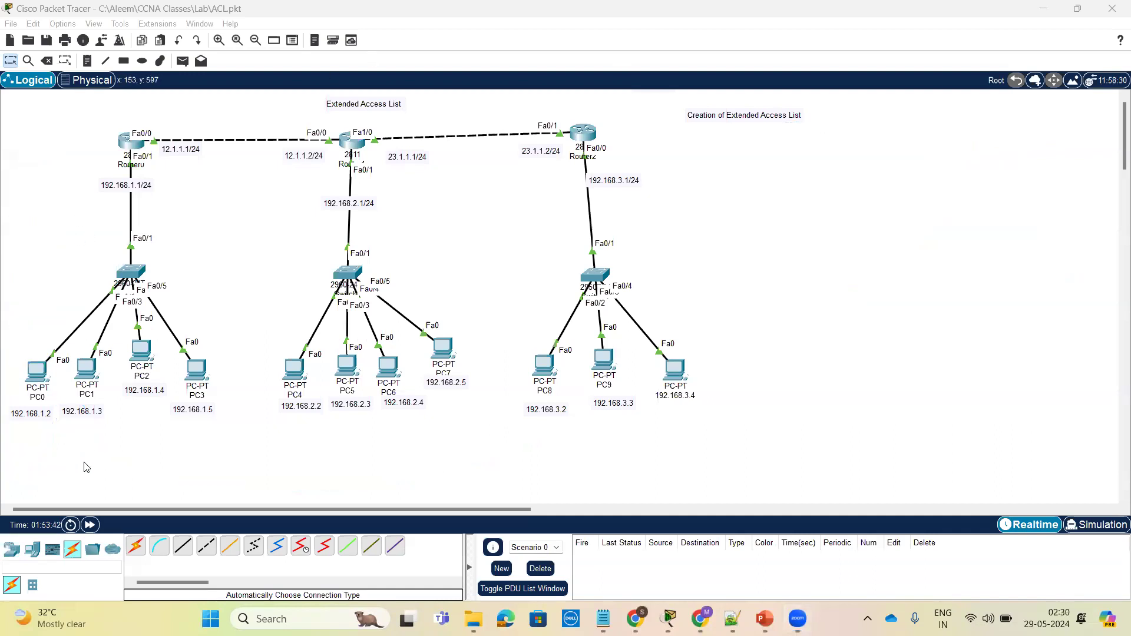
# Step: Place a server end device beside Router0's network and rename it Web-DNS
pyautogui.click(34, 558)
pyautogui.click(182, 547)
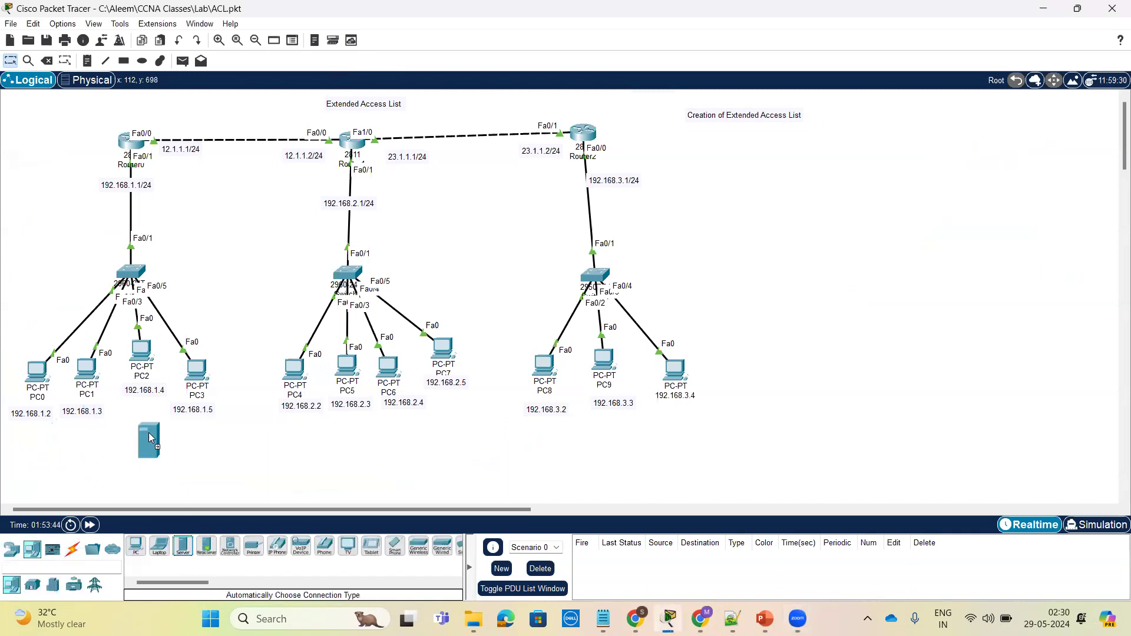
pyautogui.click(22, 194)
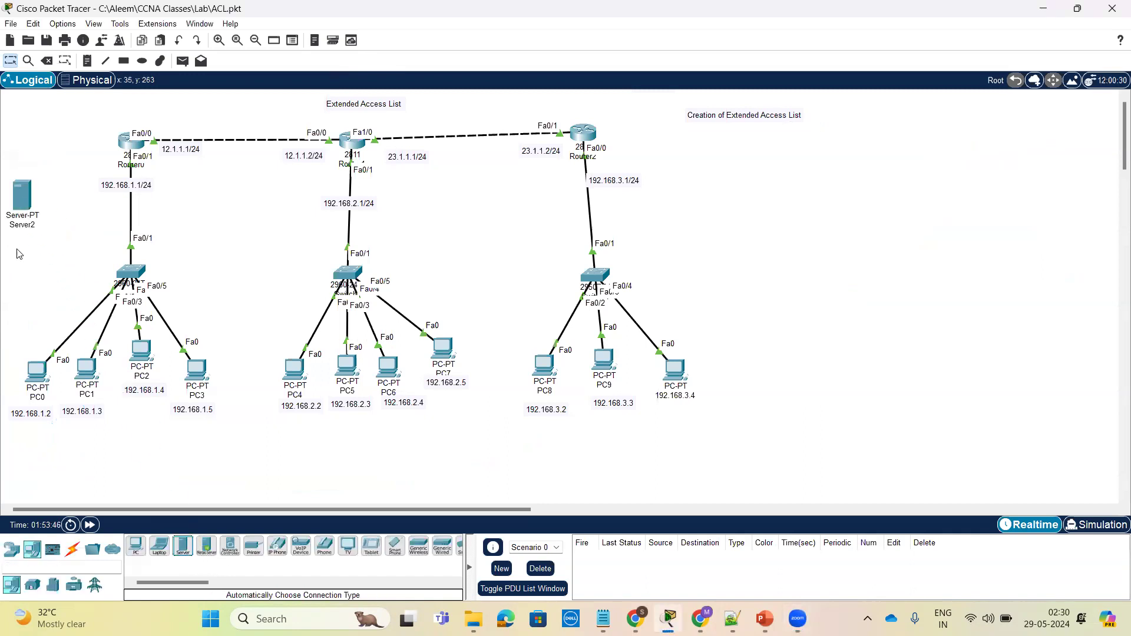
pyautogui.click(15, 228)
pyautogui.write('W')
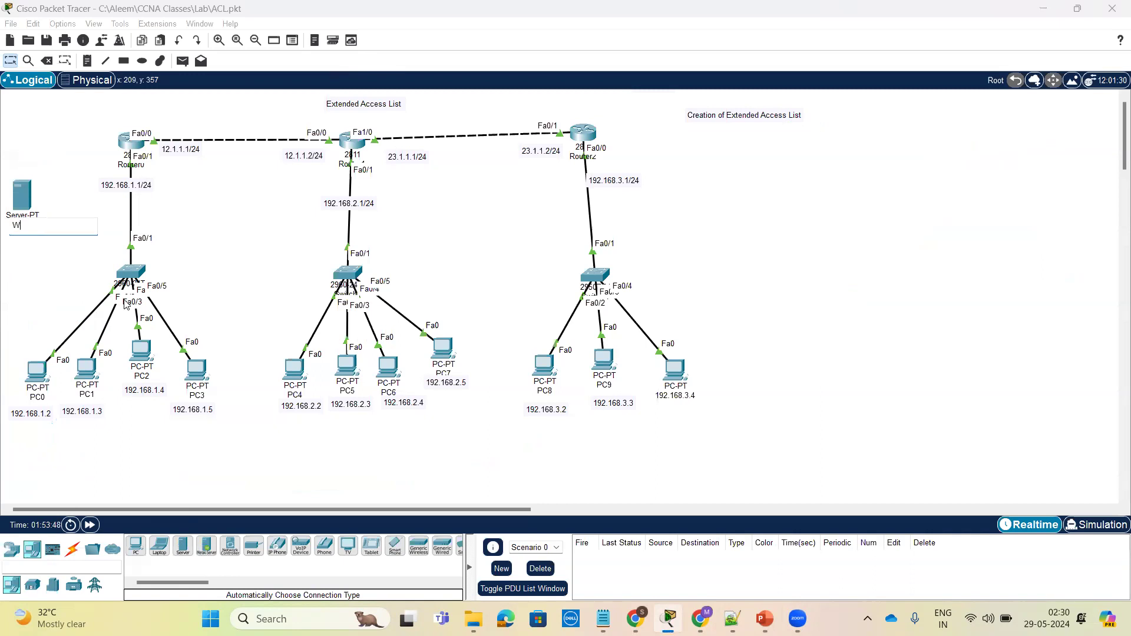
pyautogui.write('eb-DNS')
pyautogui.press('Return')
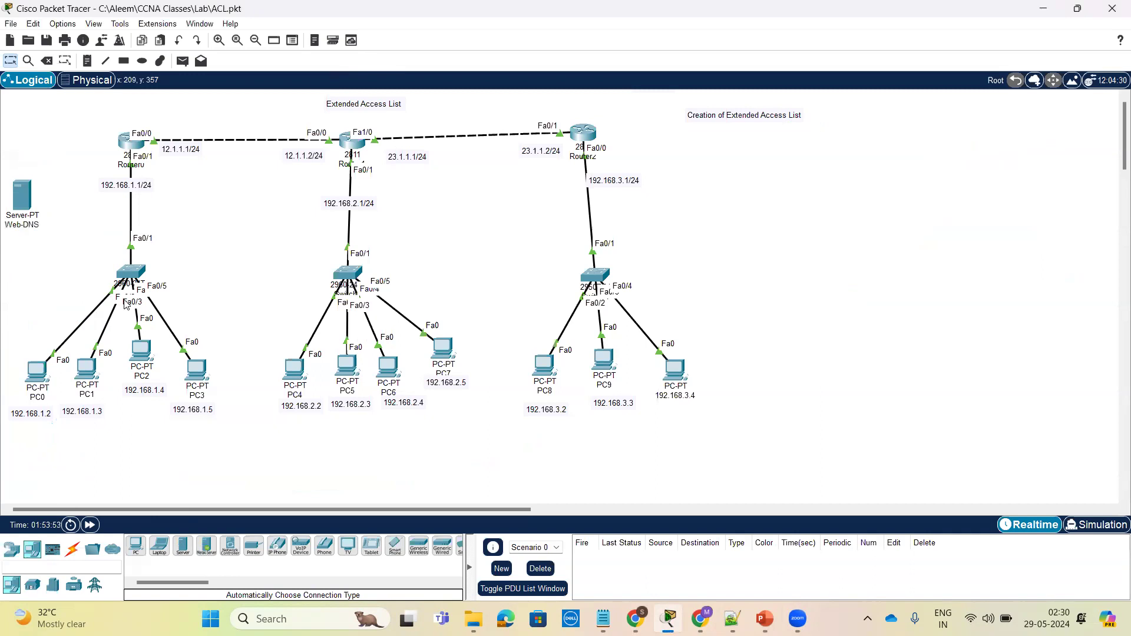
# Step: Add the text note 192.168.1.10 beneath the Web-DNS server
pyautogui.click(87, 61)
pyautogui.click(32, 241)
pyautogui.write('1')
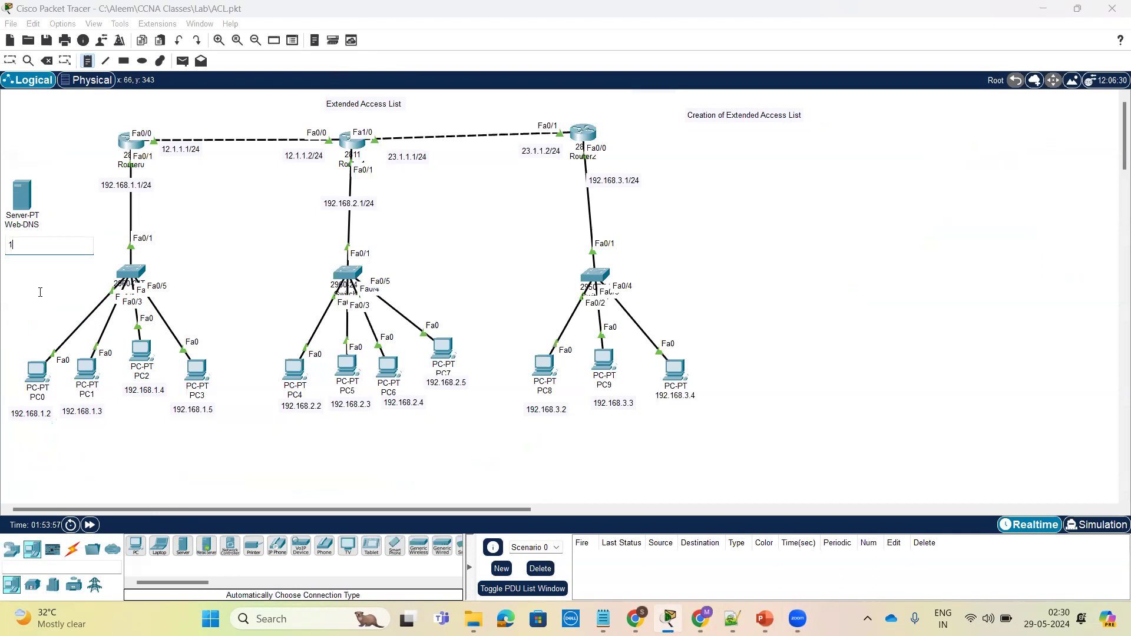
pyautogui.write('92.168.1.10')
pyautogui.click(10, 61)
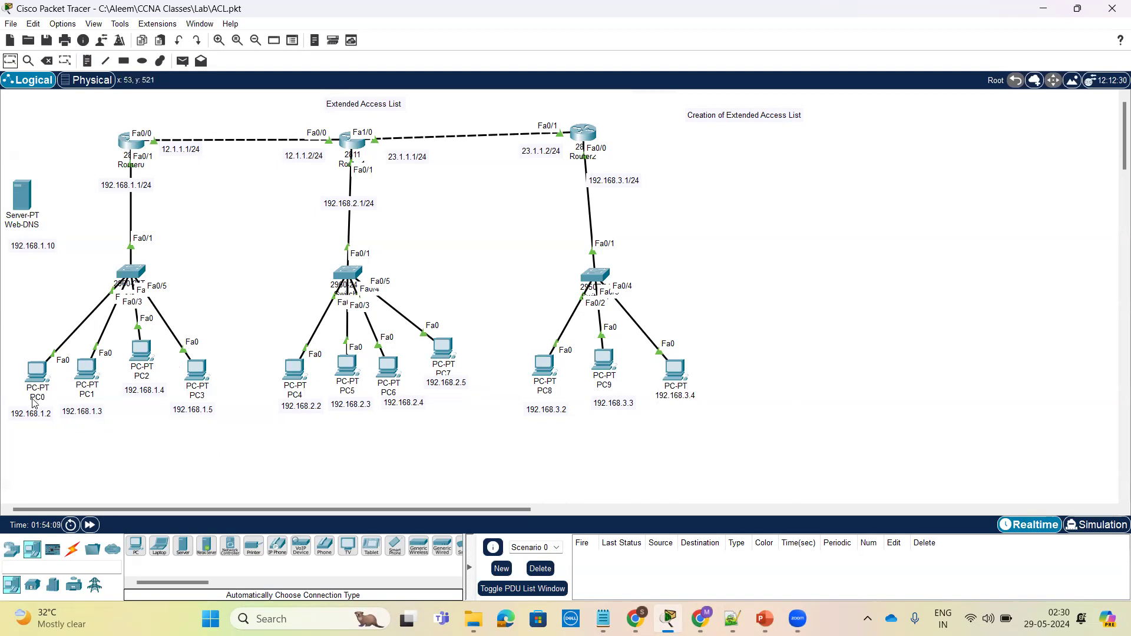
# Step: Look up the IP configuration of PC0 and close its window
pyautogui.click(36, 372)
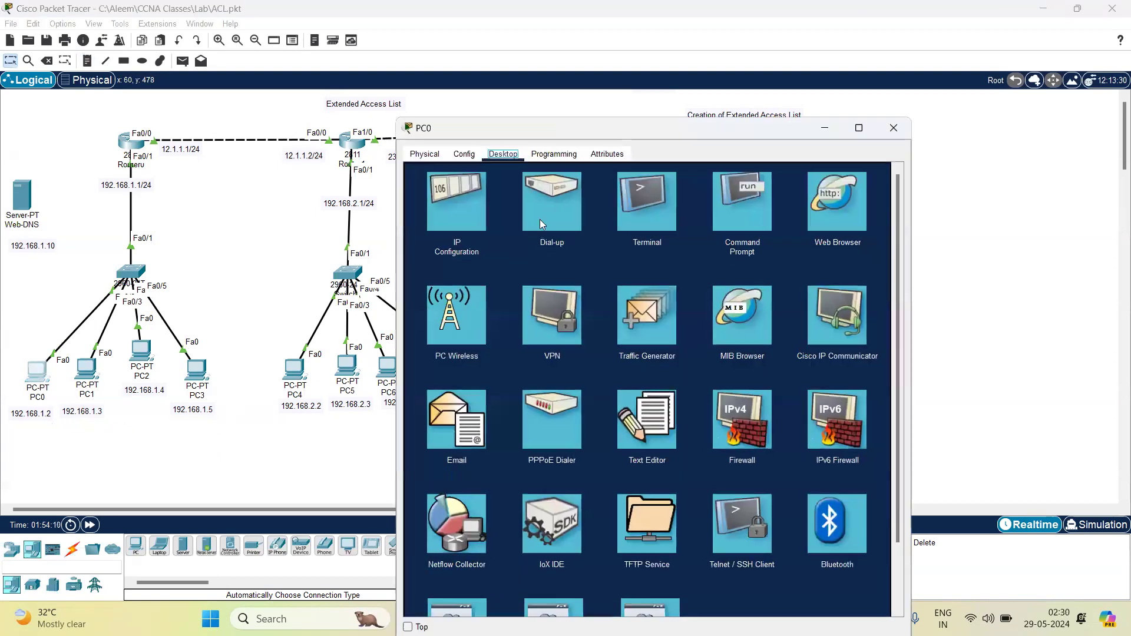
pyautogui.click(426, 220)
pyautogui.click(897, 133)
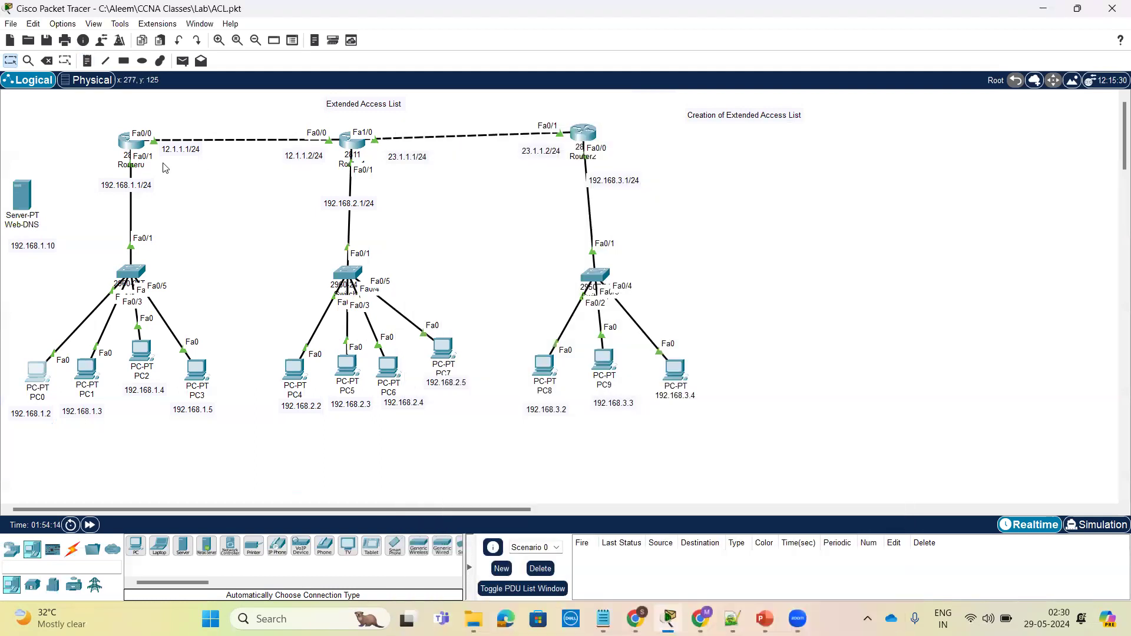
# Step: Open Router0's command-line interface and enter privileged EXEC mode with en
pyautogui.click(131, 140)
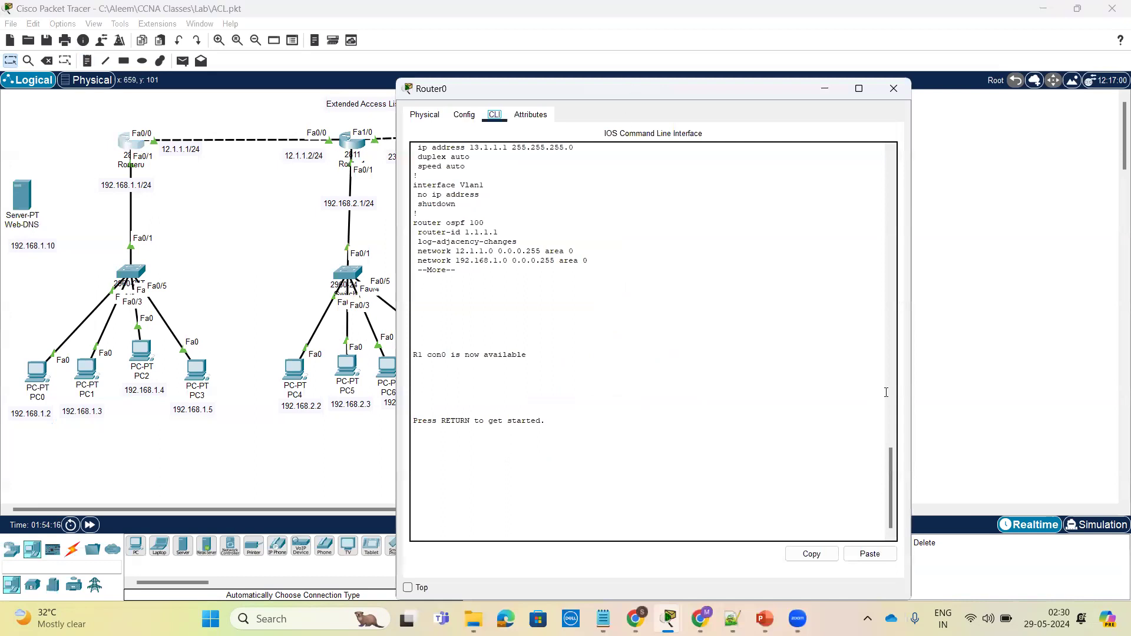
pyautogui.moveTo(628, 89); pyautogui.dragTo(841, 50)
pyautogui.press('Return')
pyautogui.press('Return')
pyautogui.press('Return')
pyautogui.write('en')
pyautogui.press('Return')
pyautogui.press('Return')
pyautogui.press('Return')
pyautogui.press('Return')
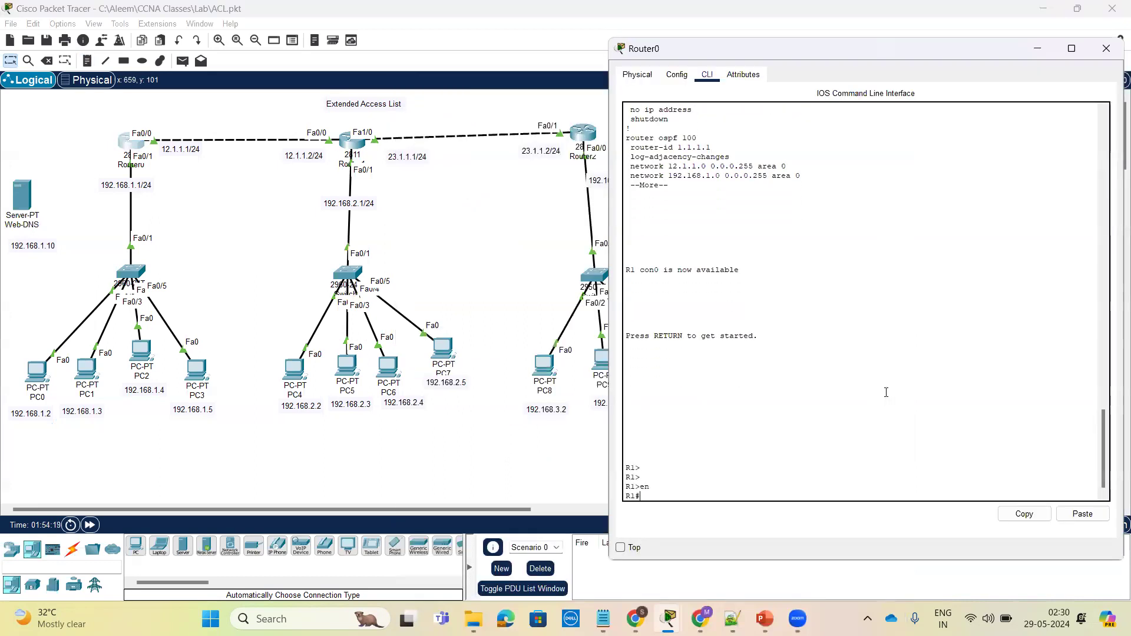
# Step: Display Router0's running configuration and review its interface addresses and OSPF settings
pyautogui.write('sh')
pyautogui.press('Tab')
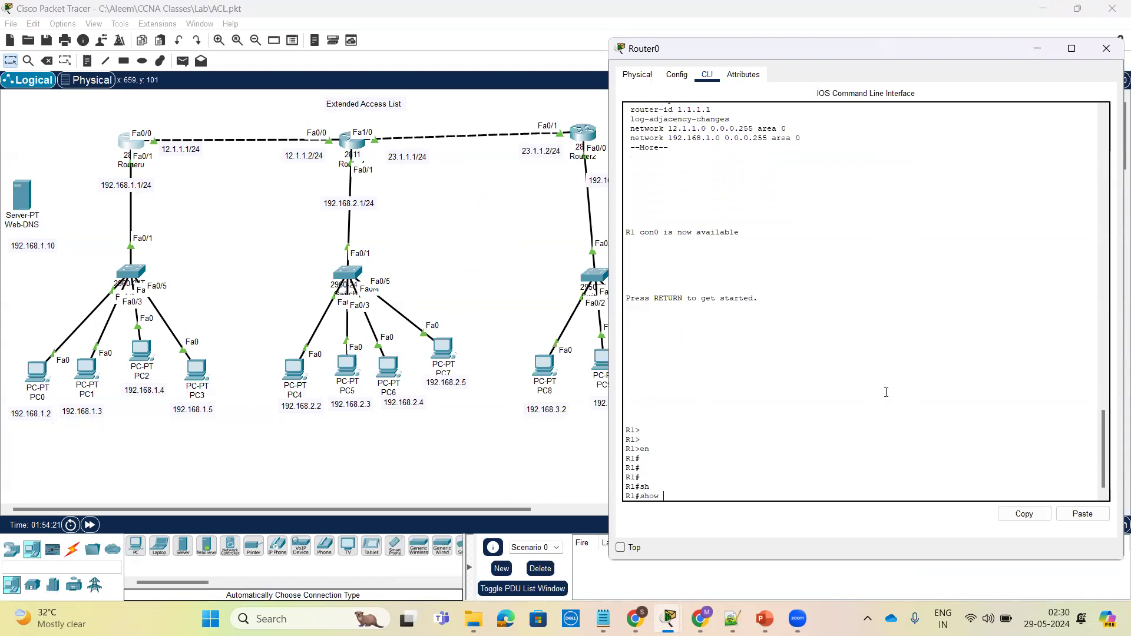
pyautogui.write('run')
pyautogui.press('Tab')
pyautogui.press('Return')
pyautogui.press('space')
pyautogui.press('space')
pyautogui.press('space')
pyautogui.press('space')
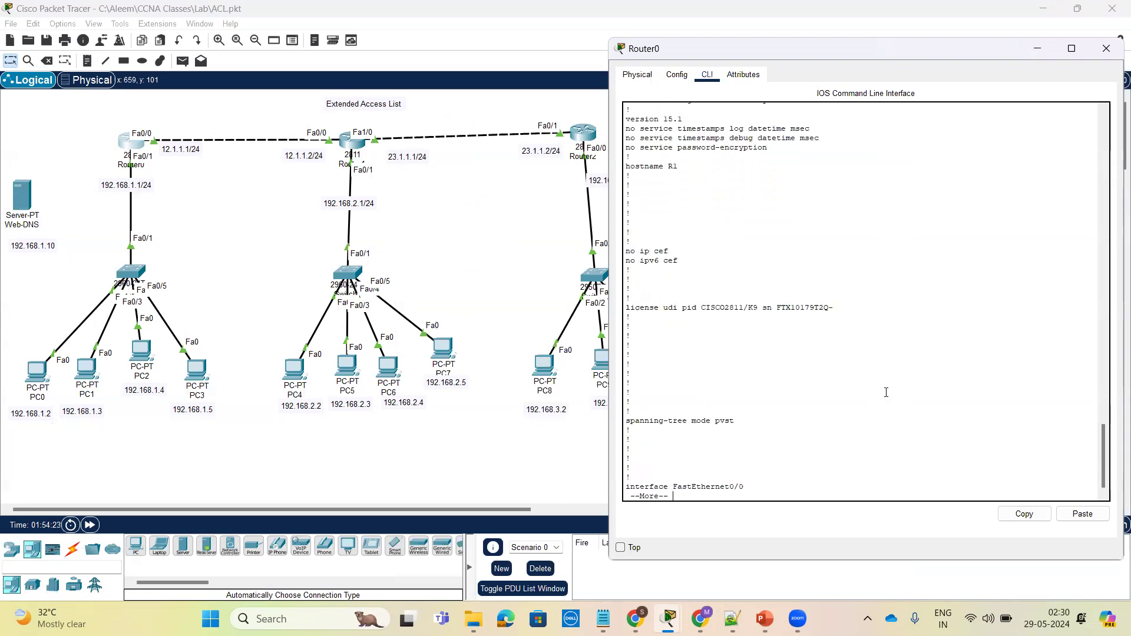
pyautogui.scroll(3, 887, 392)
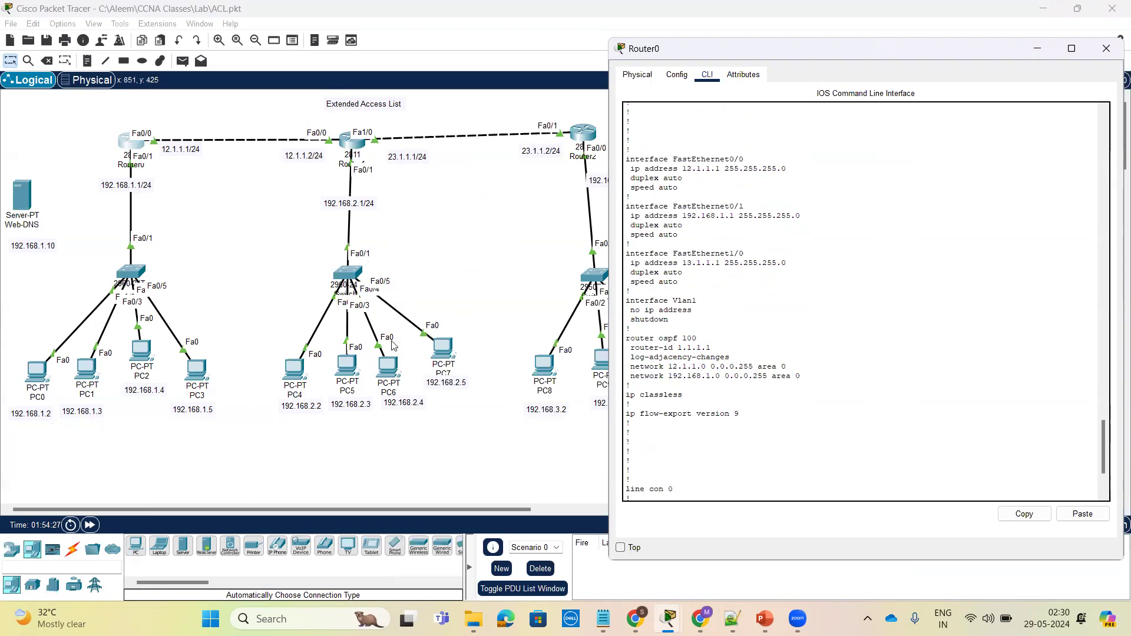
# Step: Check PC0's IP address, subnet mask and default gateway in its IP configuration
pyautogui.click(44, 364)
pyautogui.moveTo(717, 97); pyautogui.dragTo(877, 59)
pyautogui.click(731, 117)
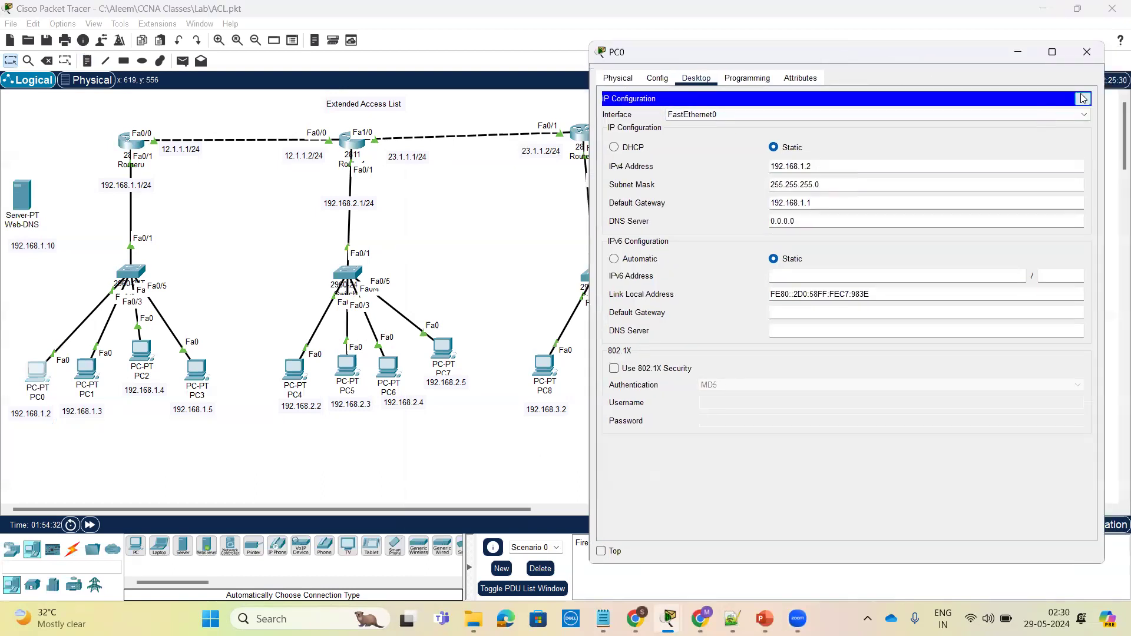
pyautogui.click(1085, 99)
# Step: In PC0's command prompt, scroll the old output away with blank lines and ping 192.168.1.3
pyautogui.click(936, 126)
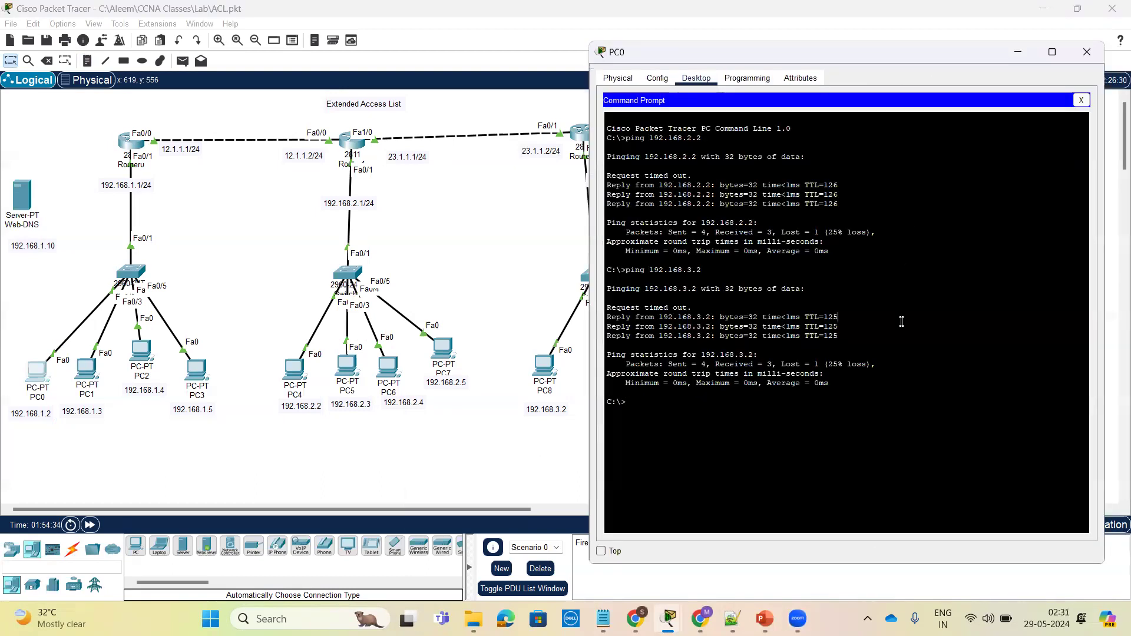
pyautogui.press('Return')
pyautogui.press('Return')
pyautogui.press('Return')
pyautogui.press('Return')
pyautogui.press('Return')
pyautogui.press('Return')
pyautogui.press('Return')
pyautogui.press('Return')
pyautogui.press('Return')
pyautogui.press('Return')
pyautogui.press('Return')
pyautogui.press('Return')
pyautogui.press('Return')
pyautogui.press('Return')
pyautogui.press('Return')
pyautogui.press('Return')
pyautogui.press('Return')
pyautogui.press('Return')
pyautogui.press('Return')
pyautogui.press('Return')
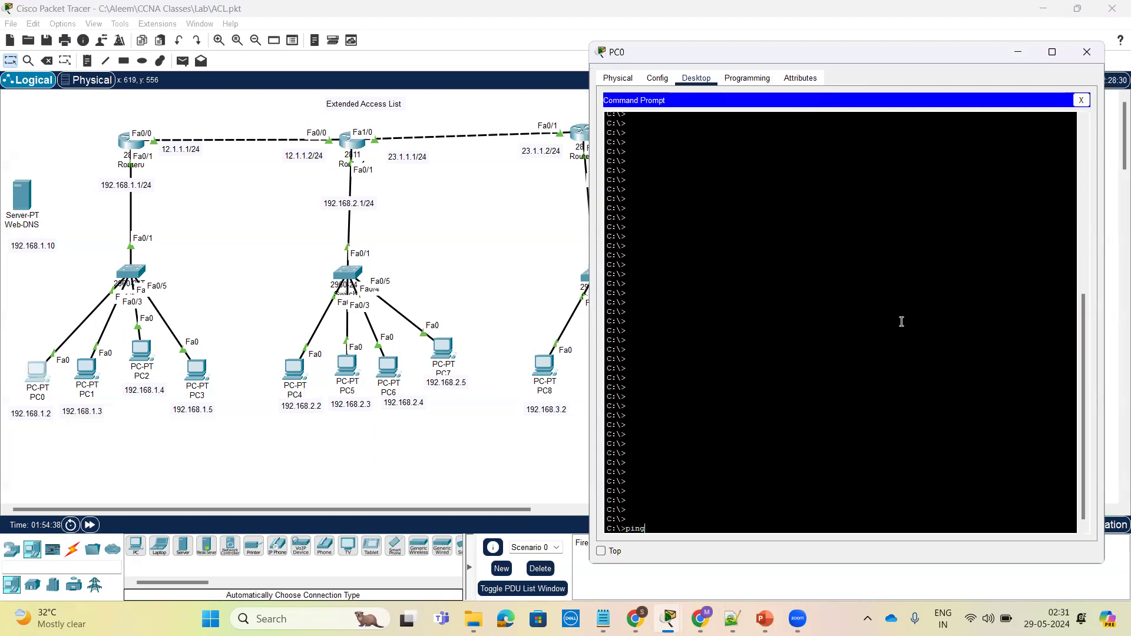
pyautogui.write('ping 192.168.1.3')
pyautogui.press('Return')
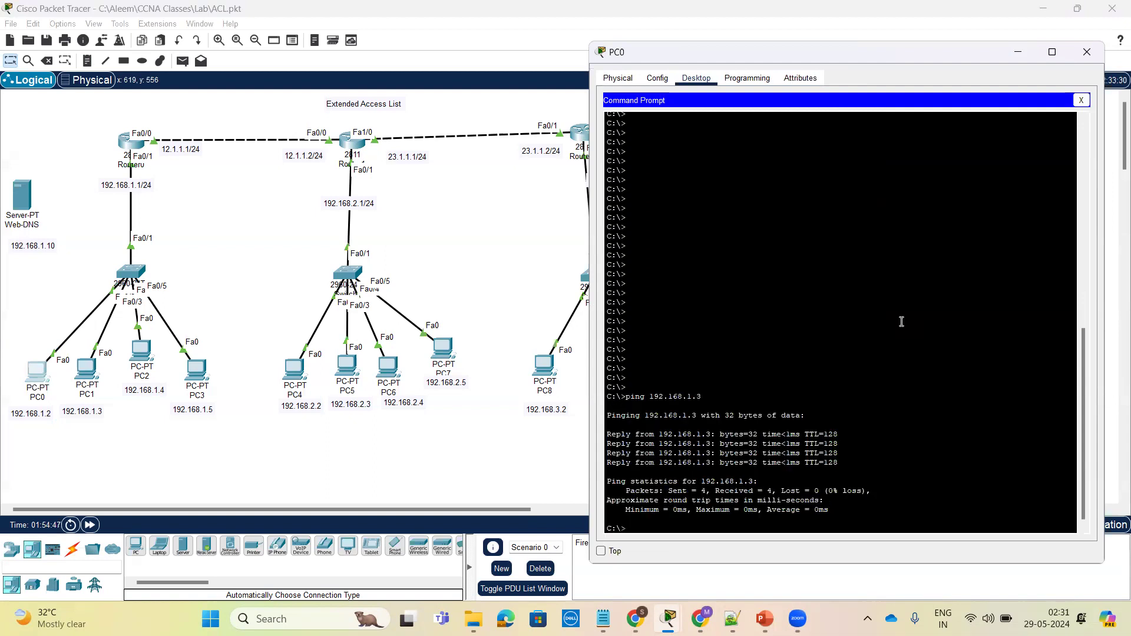
# Step: Ping 192.168.2.2 and 192.168.3.3 from PC0, and close its window
pyautogui.press('Up')
pyautogui.press('Return')
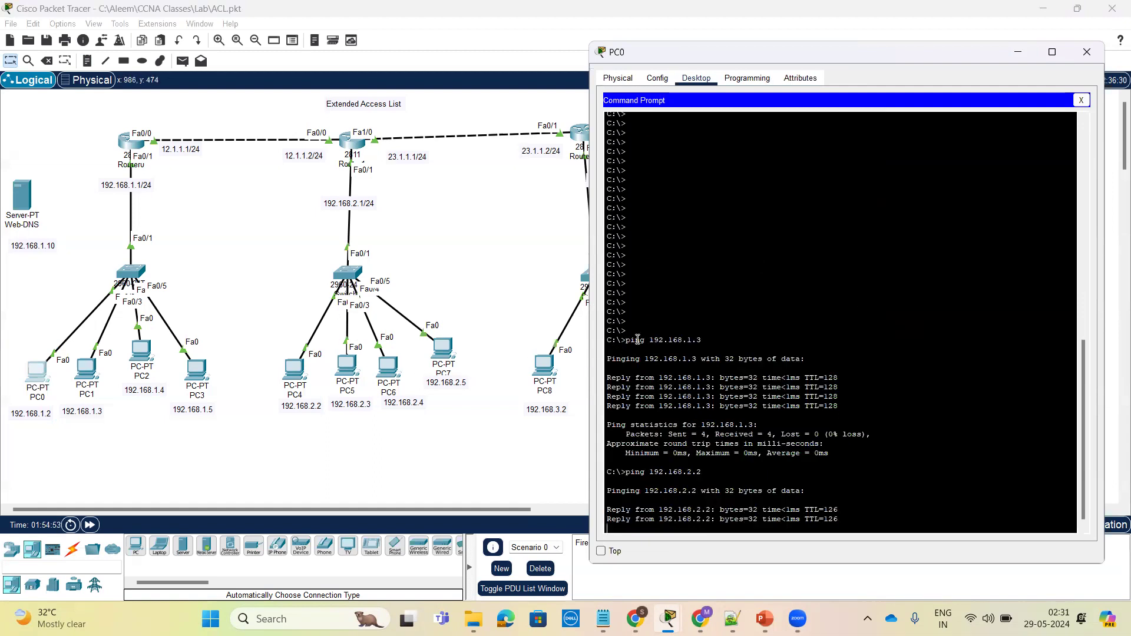
pyautogui.press('Up')
pyautogui.write('3.')
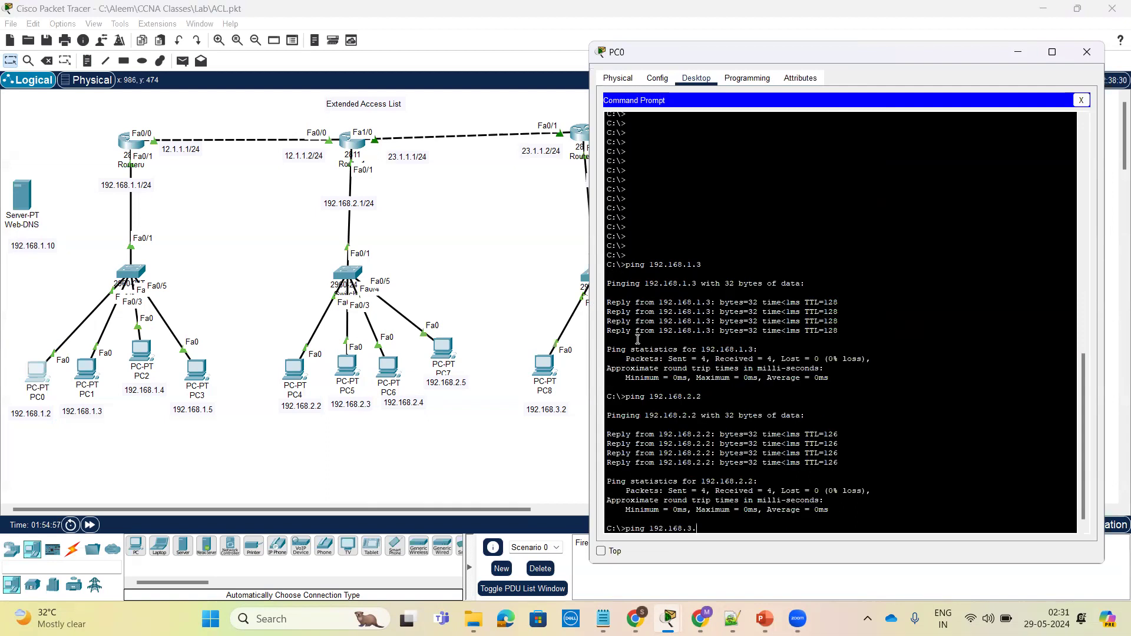
pyautogui.write('3')
pyautogui.press('Return')
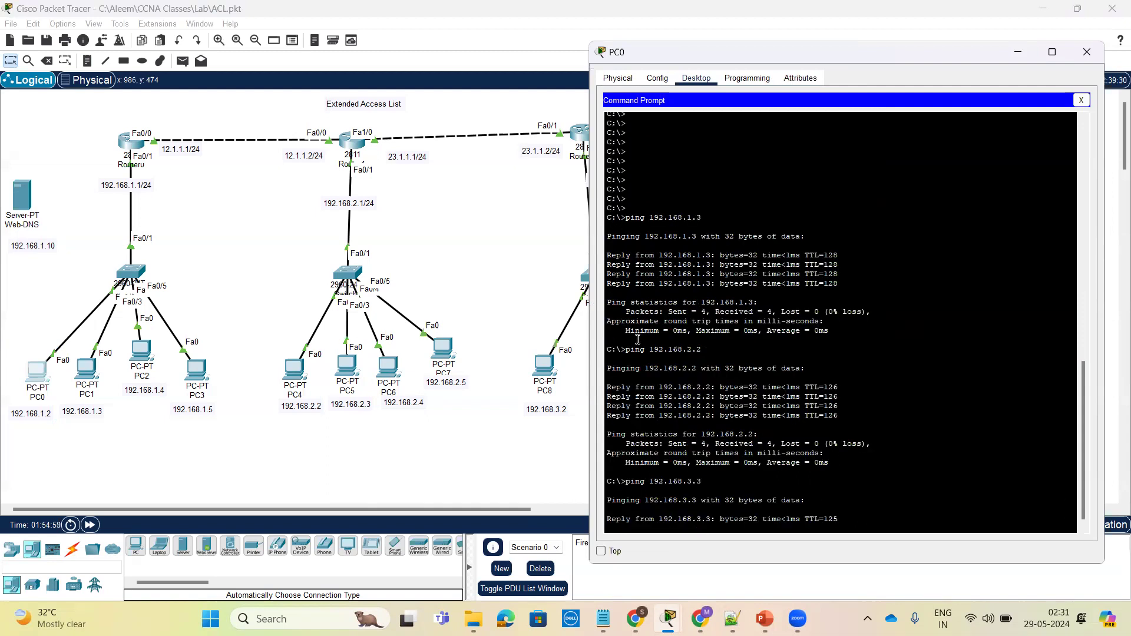
pyautogui.hotkey('alt', 'F4')
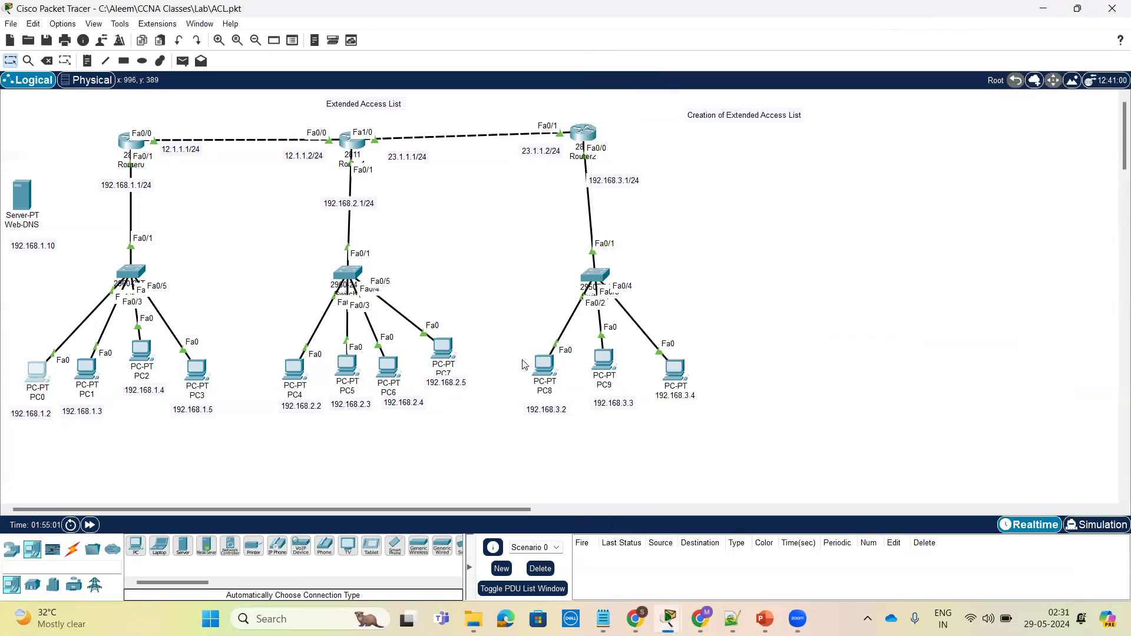
# Step: Draw freehand traffic paths from PC1 to PC4 and from PC1 to PC8, and clear the drawings
pyautogui.click(437, 43)
pyautogui.moveTo(101, 369); pyautogui.dragTo(316, 385)
pyautogui.moveTo(93, 371)
pyautogui.mouseDown()
pyautogui.moveTo(352, 140)
pyautogui.moveTo(534, 407)
pyautogui.moveTo(567, 411)
pyautogui.mouseUp()
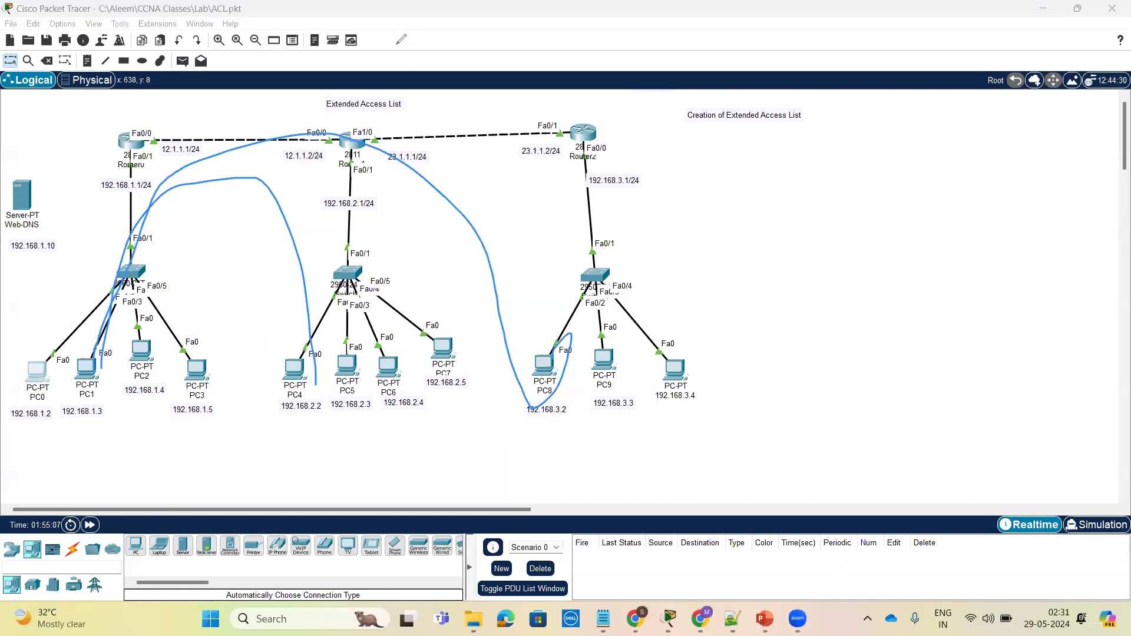
pyautogui.click(622, 48)
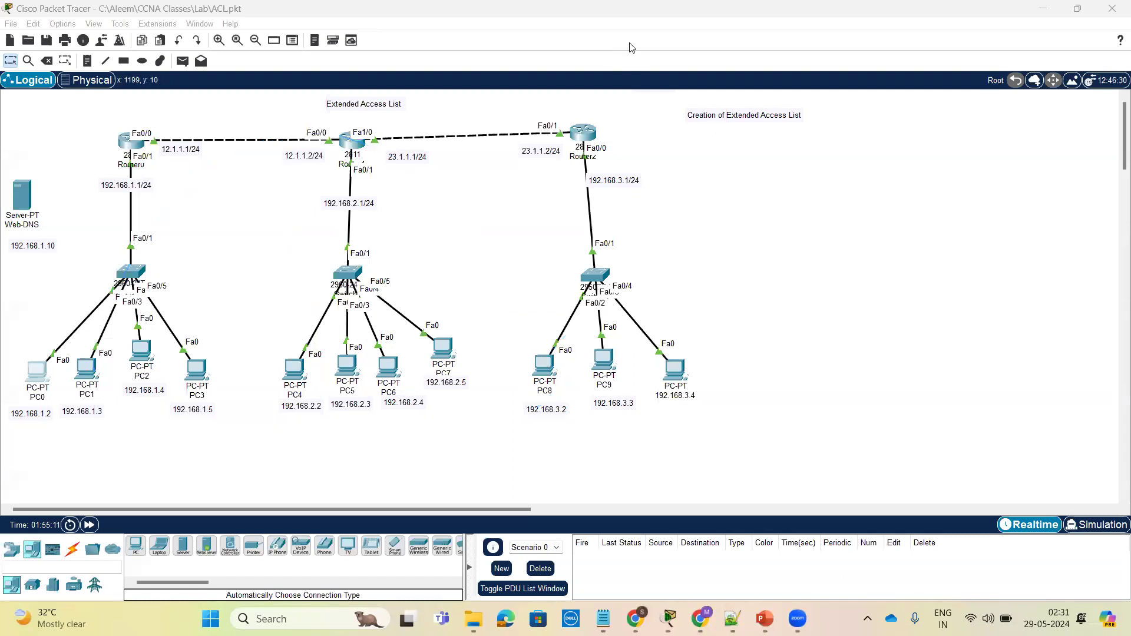
# Step: Underline the Creation of Extended Access List title, circle PC8 and handwrite the label Host beneath it
pyautogui.moveTo(831, 121); pyautogui.dragTo(687, 126)
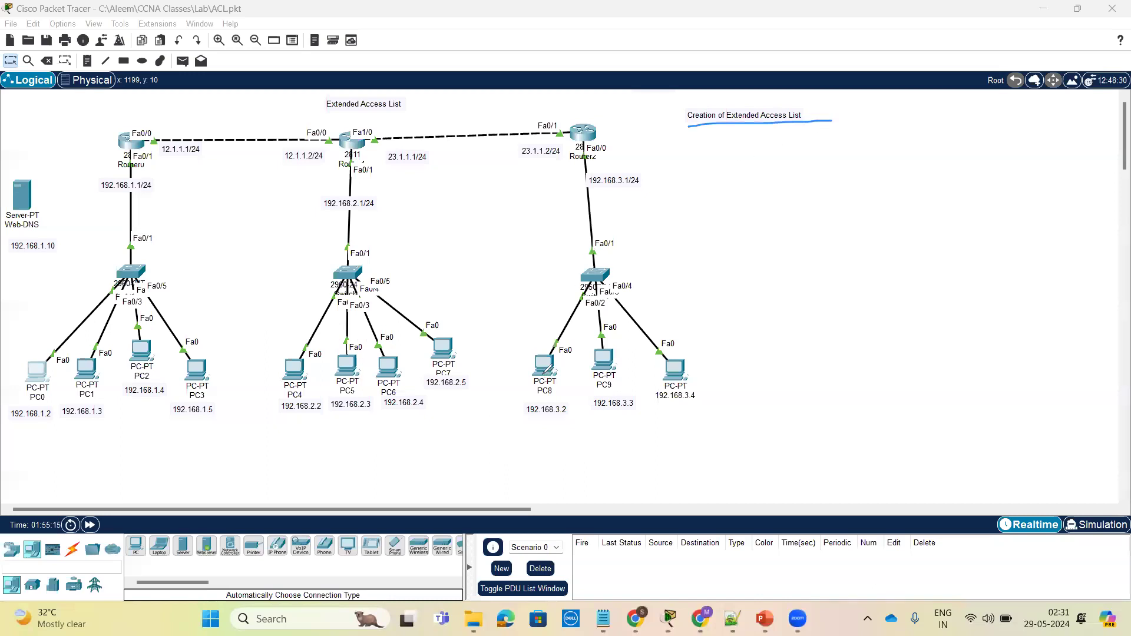
pyautogui.moveTo(564, 350)
pyautogui.mouseDown()
pyautogui.moveTo(539, 347)
pyautogui.moveTo(523, 390)
pyautogui.moveTo(560, 389)
pyautogui.moveTo(569, 353)
pyautogui.moveTo(562, 377)
pyautogui.mouseUp()
pyautogui.moveTo(512, 421)
pyautogui.mouseDown()
pyautogui.moveTo(528, 449)
pyautogui.moveTo(530, 434)
pyautogui.moveTo(541, 443)
pyautogui.moveTo(561, 425)
pyautogui.mouseUp()
# Step: Handwrite abc.com above the Web-DNS server, draw an arrow from PC8 through the routers to the server, and circle abc.com
pyautogui.moveTo(30, 147)
pyautogui.mouseDown()
pyautogui.moveTo(44, 160)
pyautogui.moveTo(109, 132)
pyautogui.mouseUp()
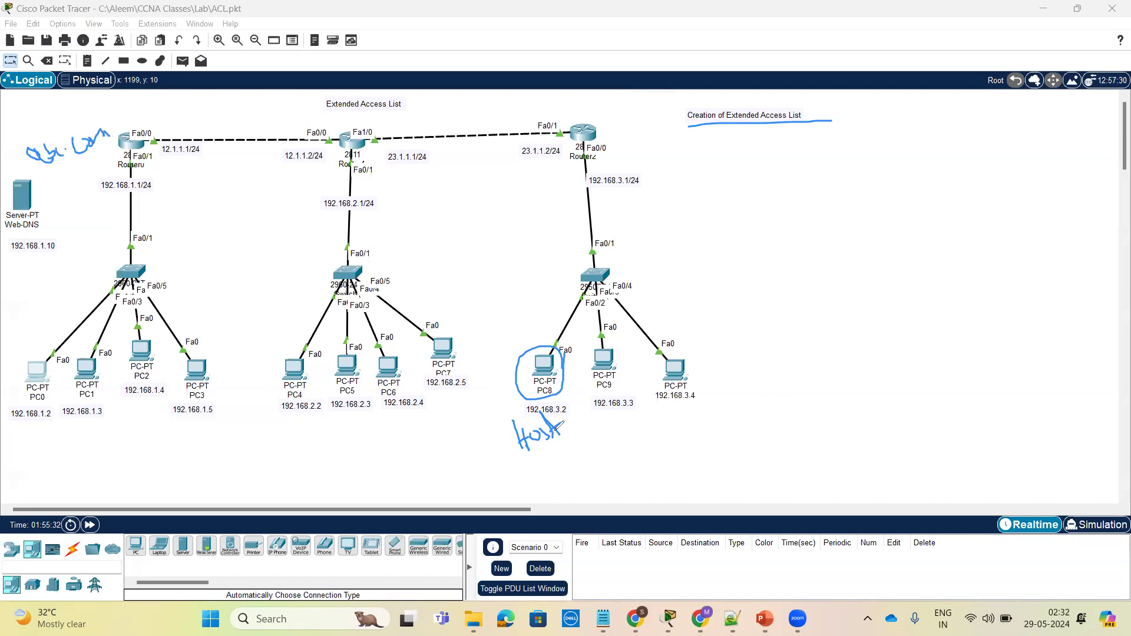
pyautogui.moveTo(542, 357)
pyautogui.mouseDown()
pyautogui.moveTo(592, 212)
pyautogui.moveTo(588, 135)
pyautogui.moveTo(375, 97)
pyautogui.moveTo(171, 94)
pyautogui.moveTo(31, 140)
pyautogui.moveTo(14, 188)
pyautogui.moveTo(19, 180)
pyautogui.mouseUp()
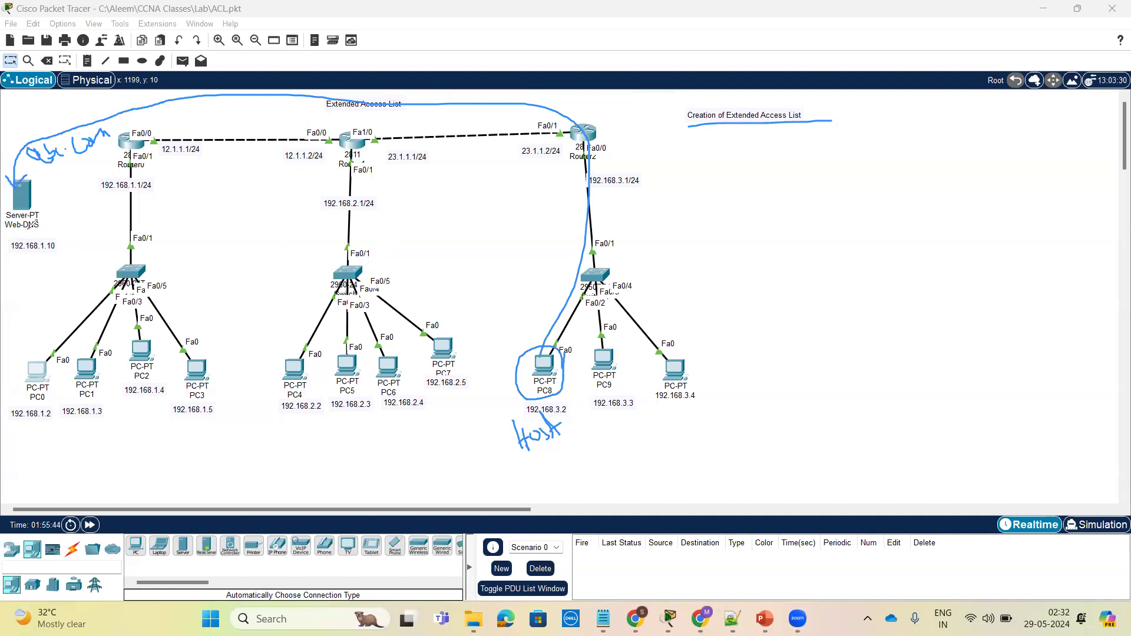
pyautogui.moveTo(43, 159)
pyautogui.mouseDown()
pyautogui.moveTo(118, 127)
pyautogui.moveTo(56, 117)
pyautogui.moveTo(28, 157)
pyautogui.mouseUp()
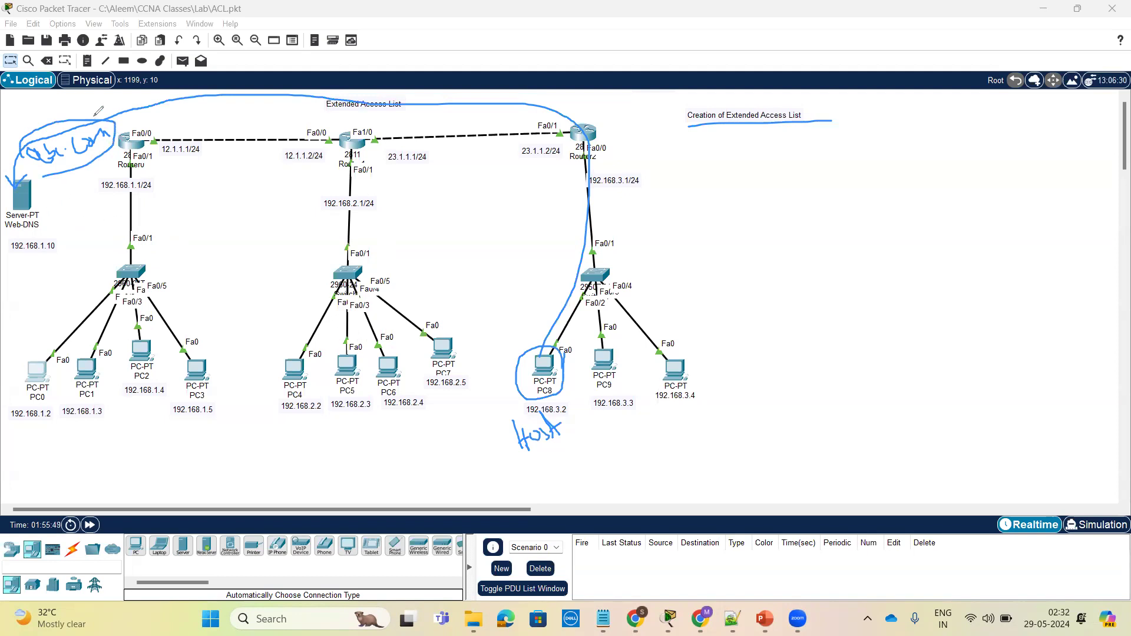
# Step: Circle PC9, draw a freehand path from it through the routers to abc.com, and clear all drawings
pyautogui.moveTo(494, 311); pyautogui.dragTo(503, 342)
pyautogui.moveTo(635, 387)
pyautogui.mouseDown()
pyautogui.moveTo(628, 344)
pyautogui.moveTo(591, 383)
pyautogui.moveTo(646, 393)
pyautogui.moveTo(642, 371)
pyautogui.mouseUp()
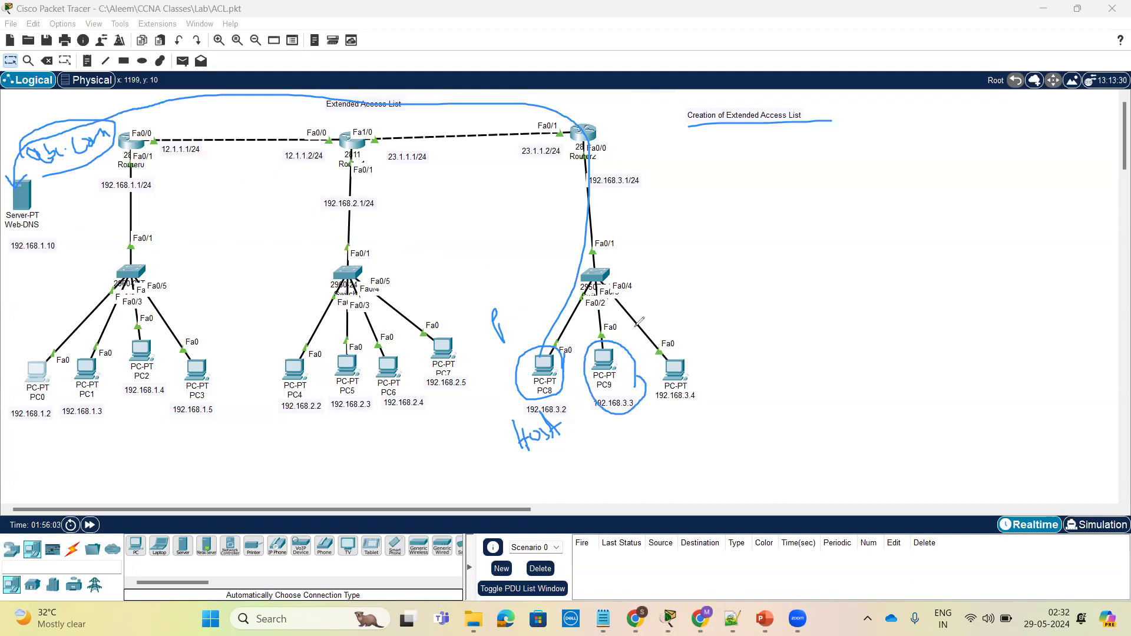
pyautogui.moveTo(615, 336)
pyautogui.mouseDown()
pyautogui.moveTo(590, 93)
pyautogui.moveTo(236, 75)
pyautogui.moveTo(66, 119)
pyautogui.mouseUp()
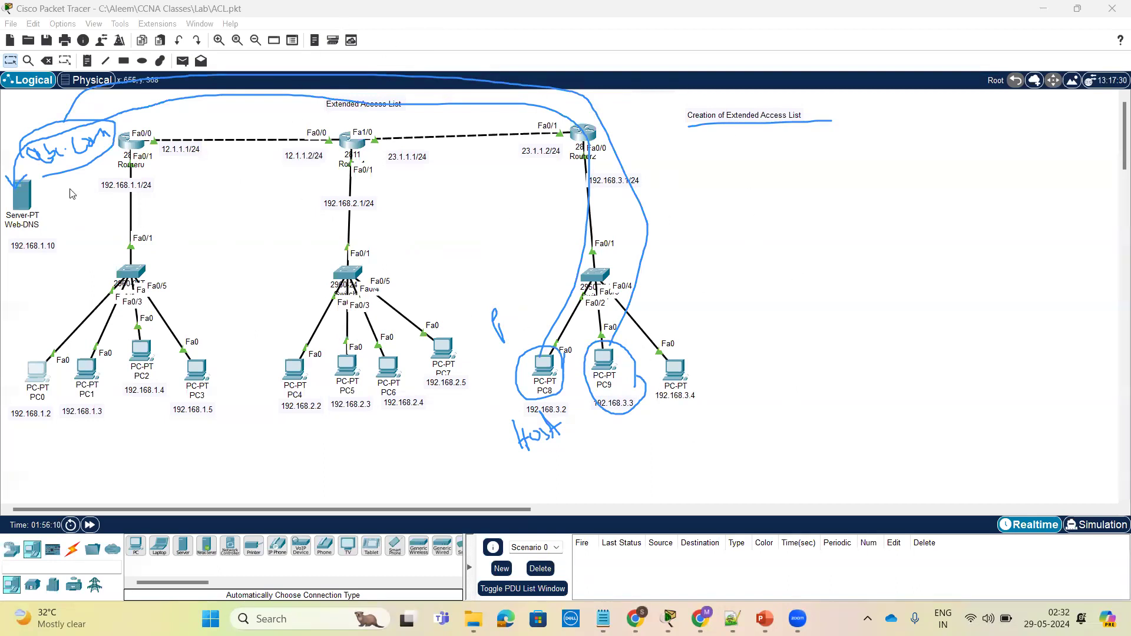
pyautogui.click(661, 51)
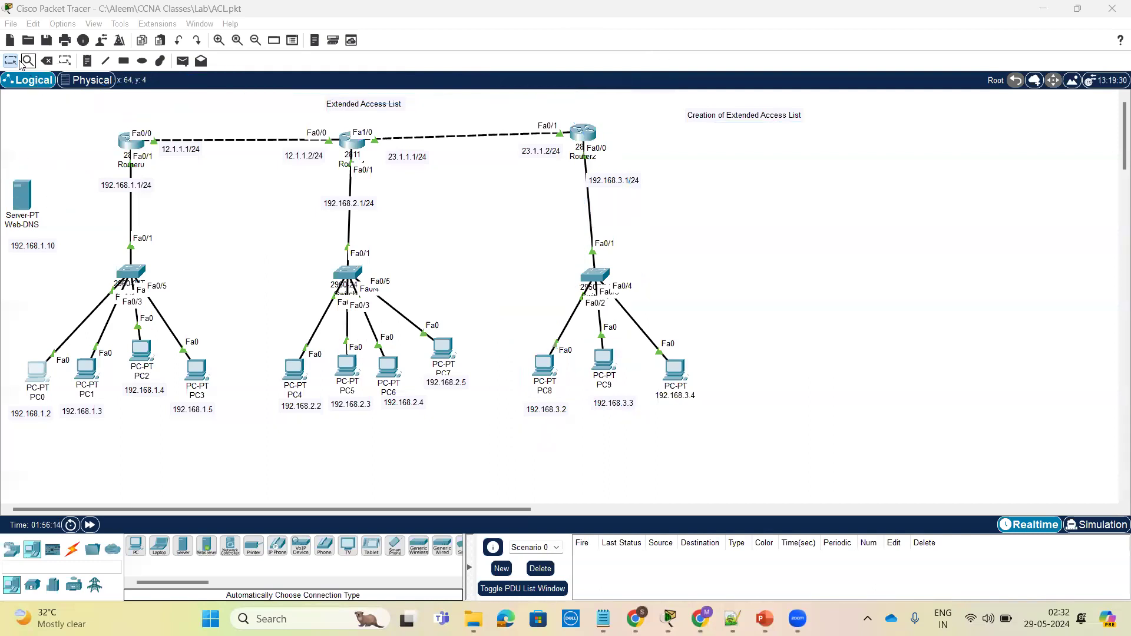
# Step: Connect the Web-DNS server to the switch of the 192.168.1.1/24 network using an automatically chosen connection type
pyautogui.click(72, 549)
pyautogui.click(136, 547)
pyautogui.click(22, 195)
pyautogui.click(130, 272)
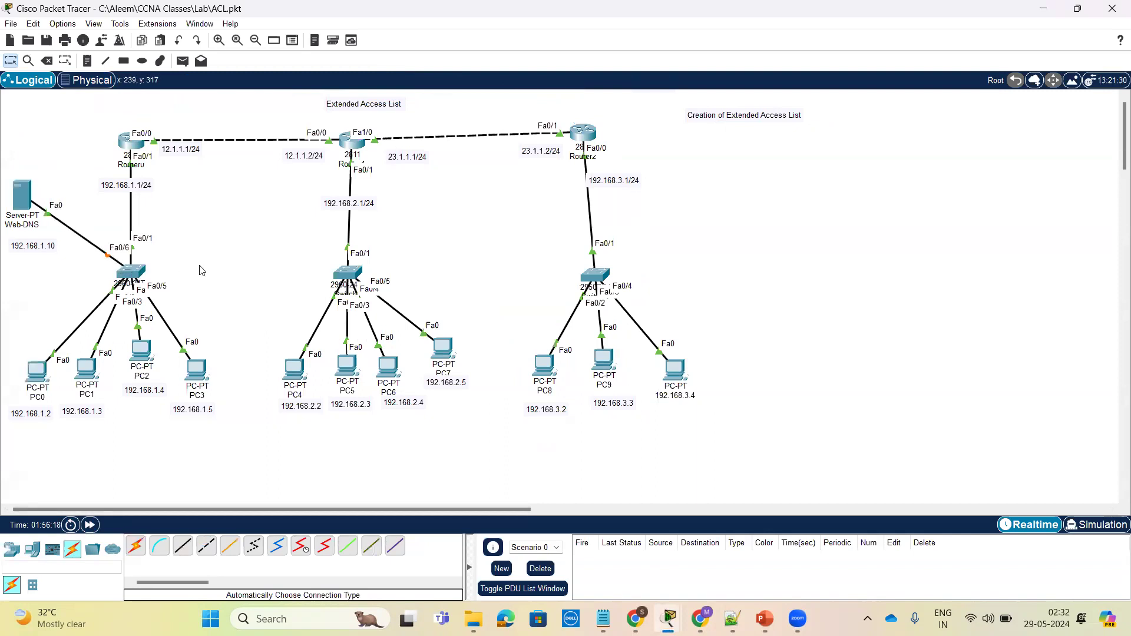
# Step: Configure the Web-DNS server with IPv4 address 192.168.1.10, mask 255.255.255.0, default gateway 192.168.1.1 and DNS server 192.168.1.10
pyautogui.click(24, 195)
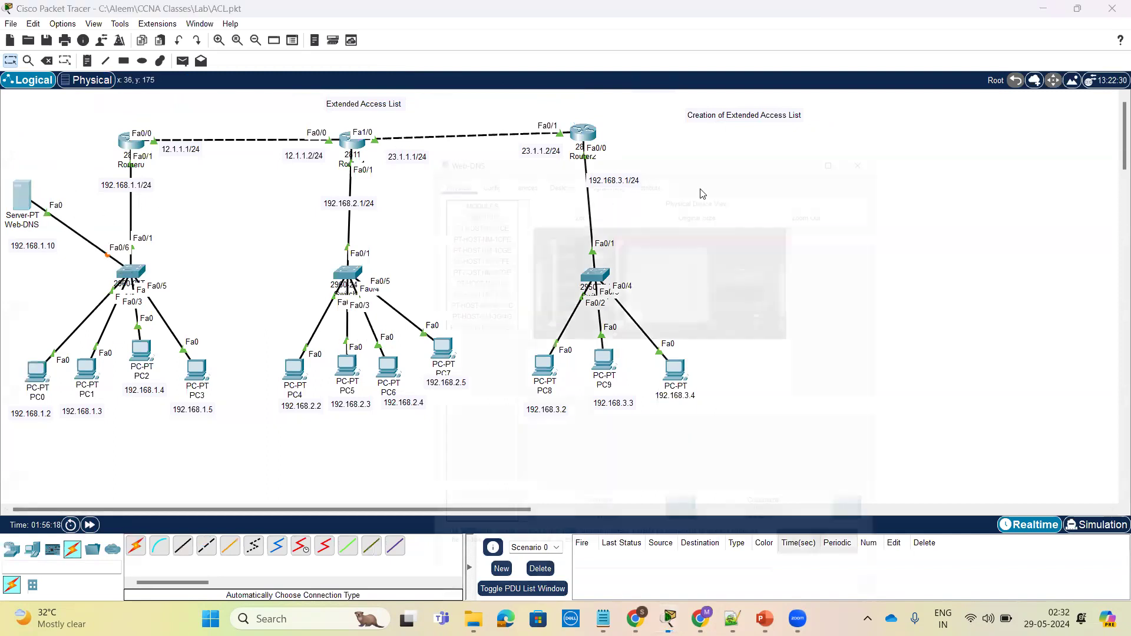
pyautogui.moveTo(726, 121); pyautogui.dragTo(909, 56)
pyautogui.click(729, 89)
pyautogui.click(612, 151)
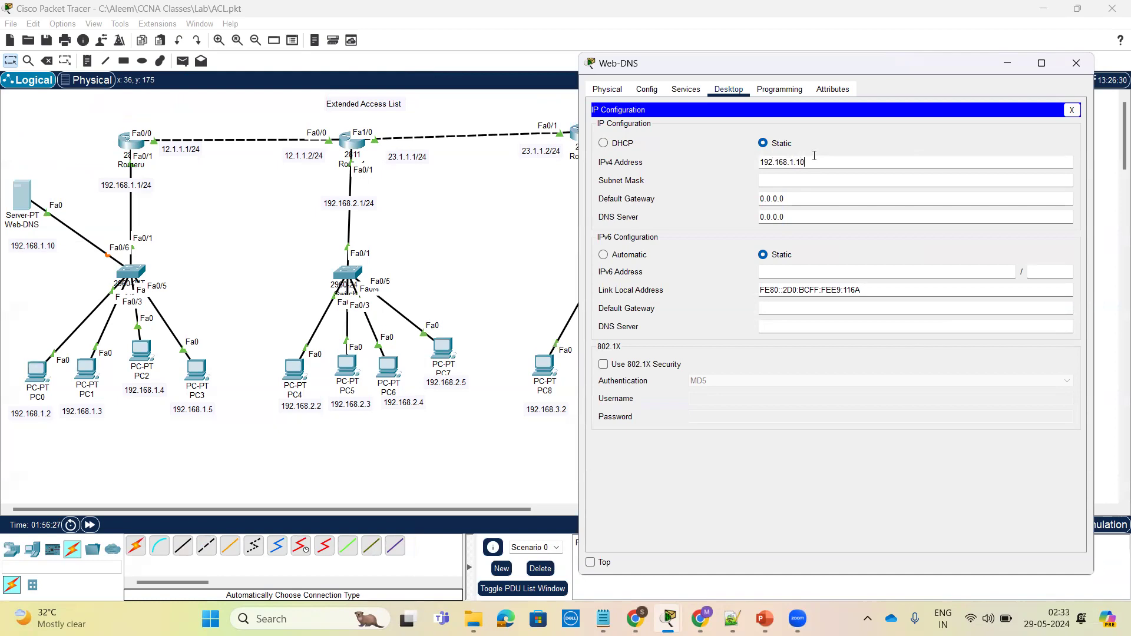
pyautogui.click(818, 178)
pyautogui.click(822, 201)
pyautogui.doubleClick(821, 201)
pyautogui.write('192.168.1.1')
pyautogui.doubleClick(842, 223)
pyautogui.write('168.1.10')
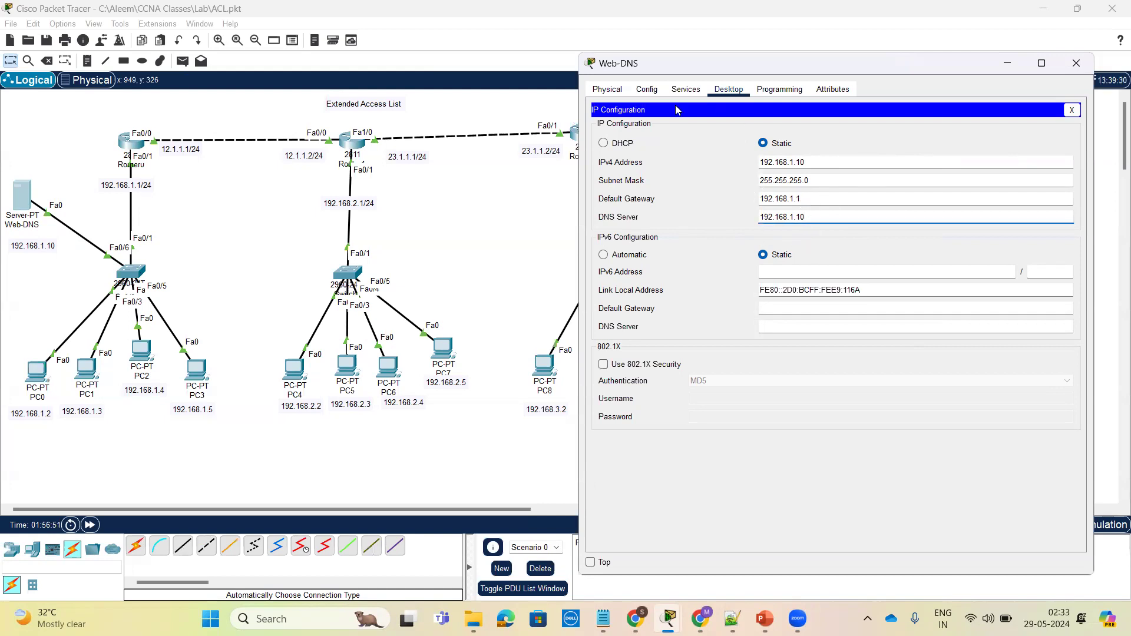
# Step: Replace the body of the server's HTTP index.html page with "Hi Abc.com" and save it over the existing file
pyautogui.click(683, 91)
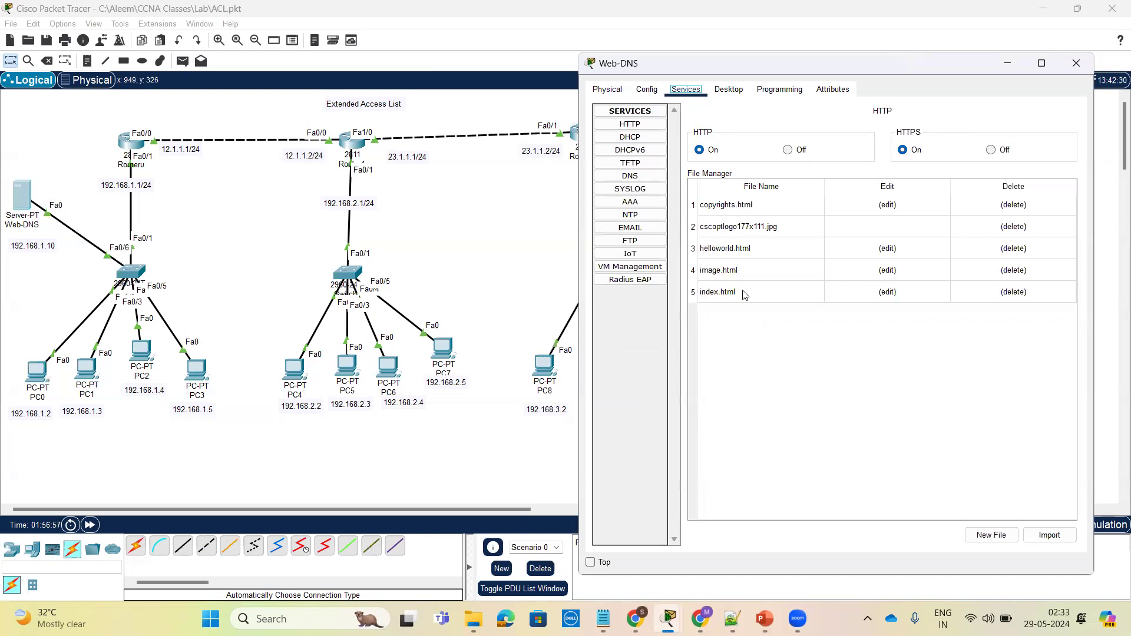
pyautogui.click(882, 294)
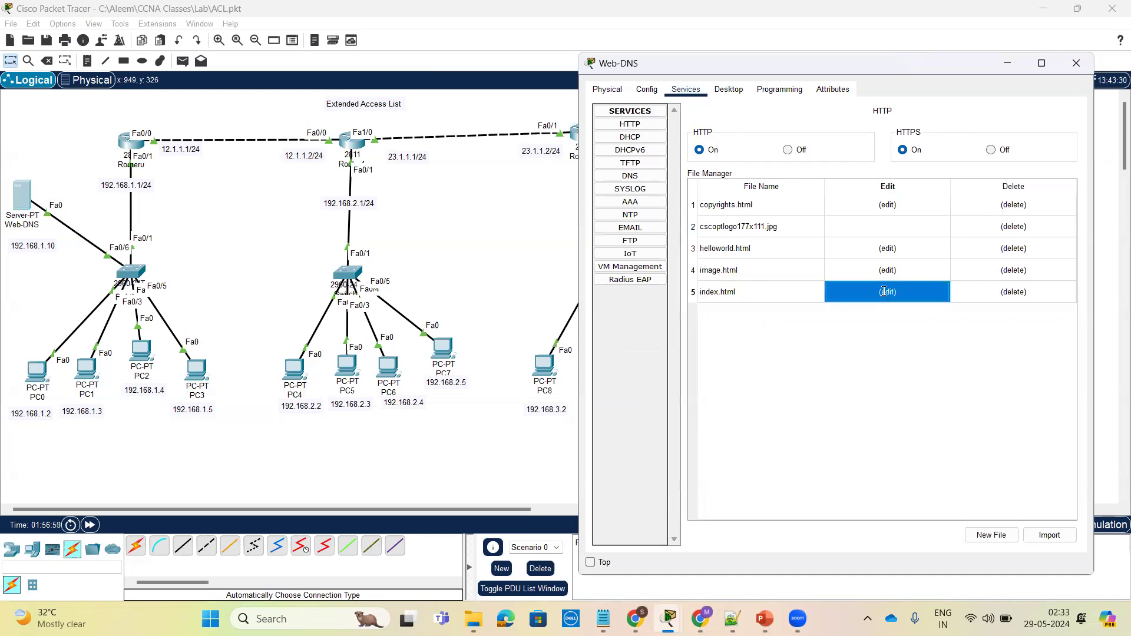
pyautogui.moveTo(873, 200); pyautogui.dragTo(690, 143)
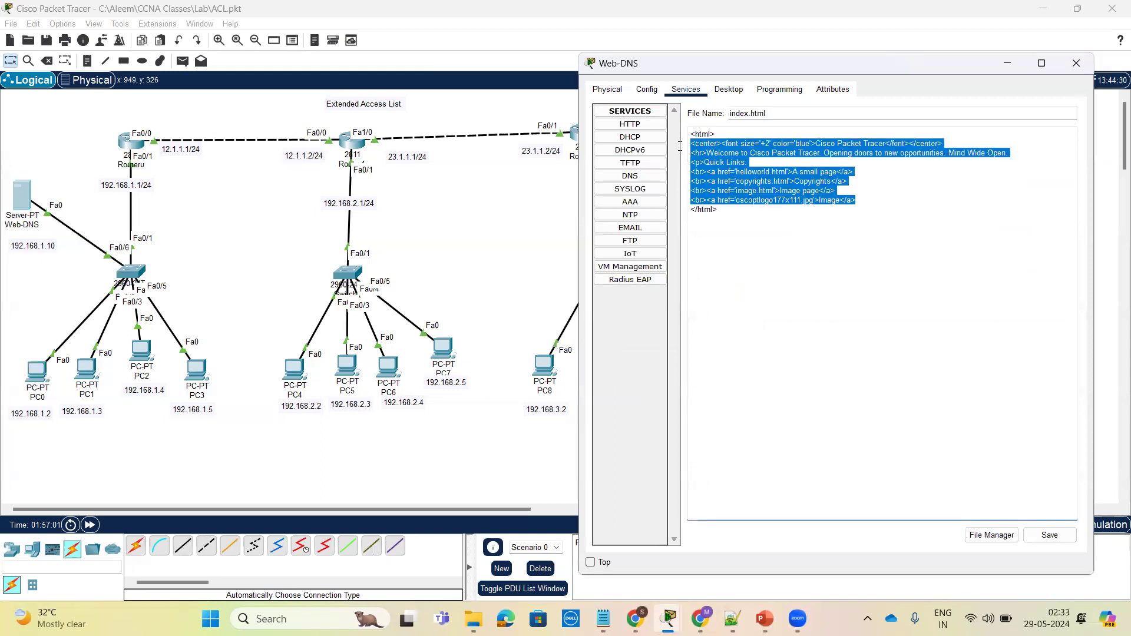
pyautogui.write('Hi')
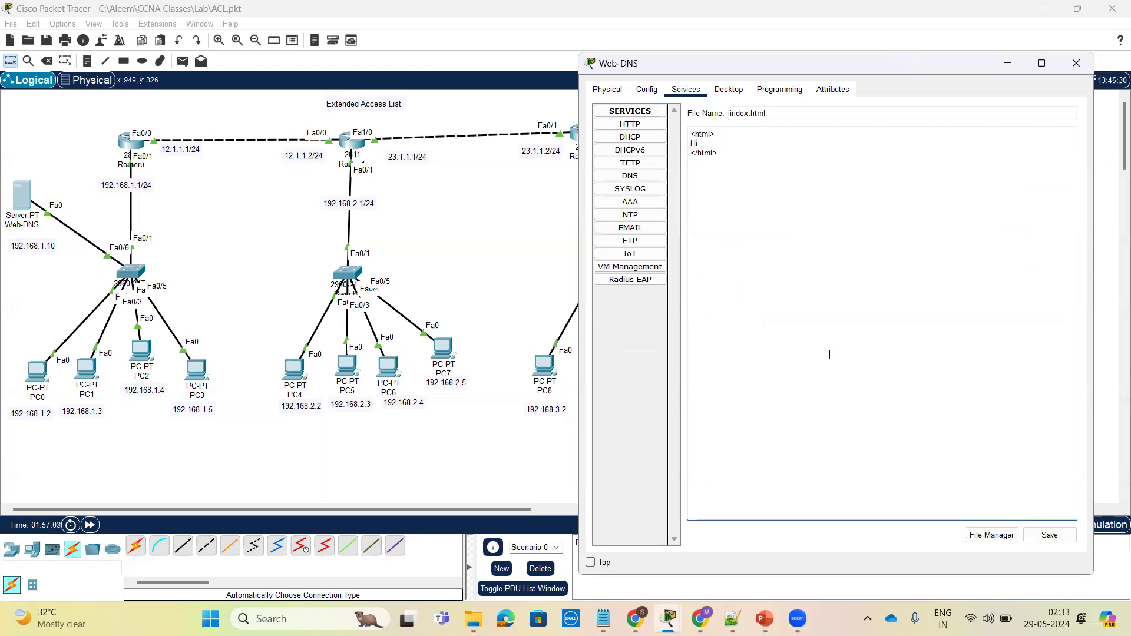
pyautogui.write(' Abc.com')
pyautogui.click(1060, 535)
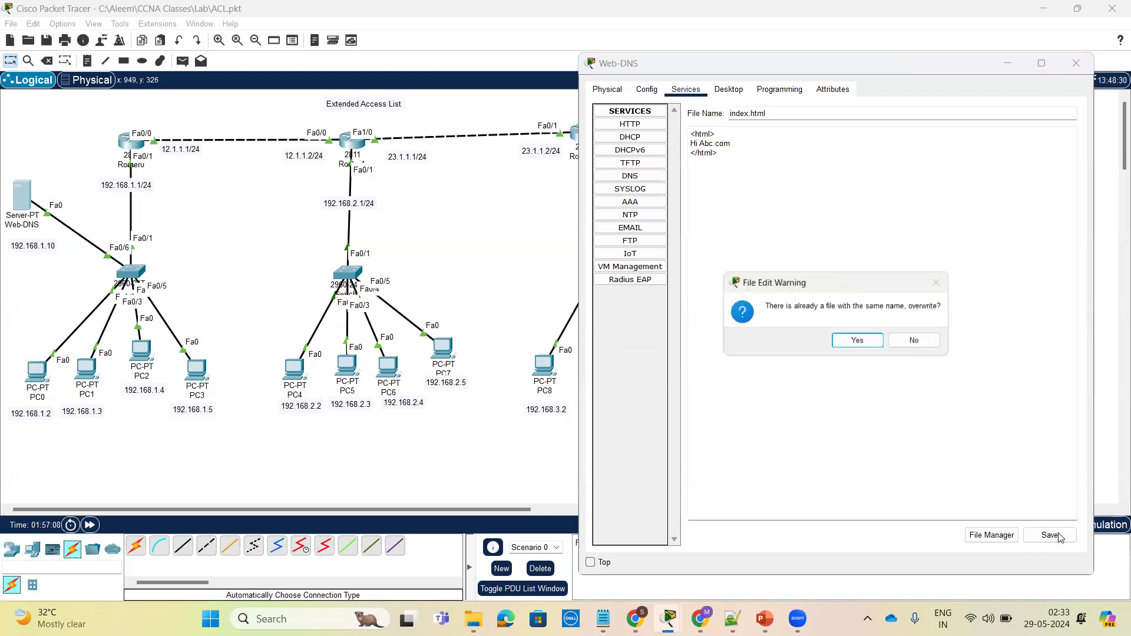
pyautogui.click(849, 343)
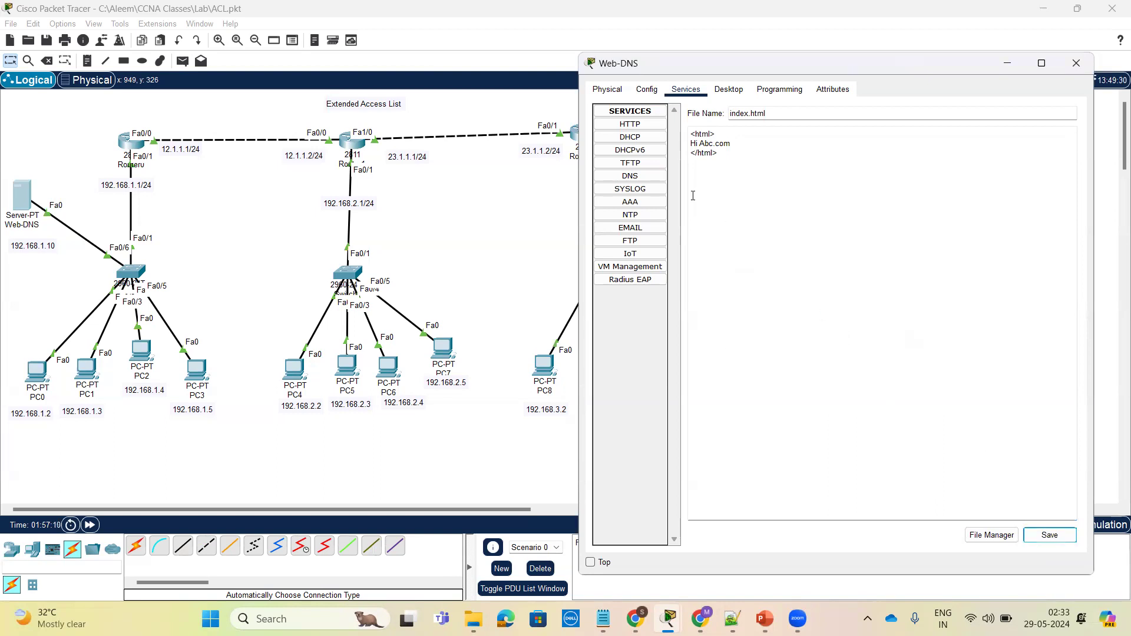
# Step: Enter the name abc.com and address 192.168.1.10 for a DNS A record on the server, and try to save it
pyautogui.click(637, 175)
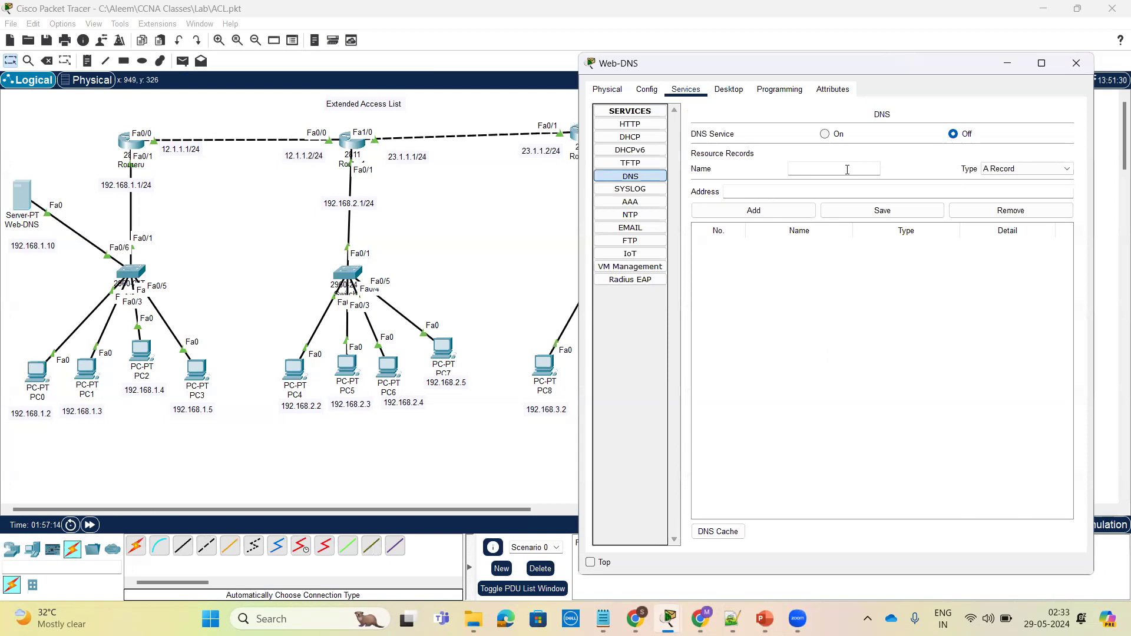
pyautogui.click(847, 170)
pyautogui.write('abc.com')
pyautogui.click(884, 213)
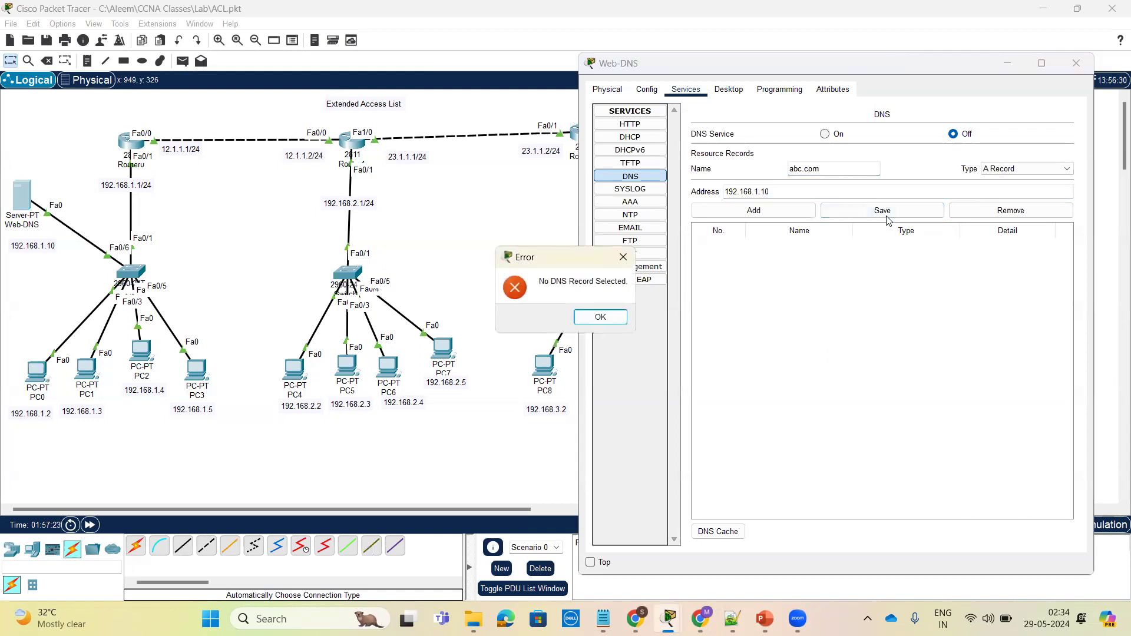
pyautogui.click(623, 257)
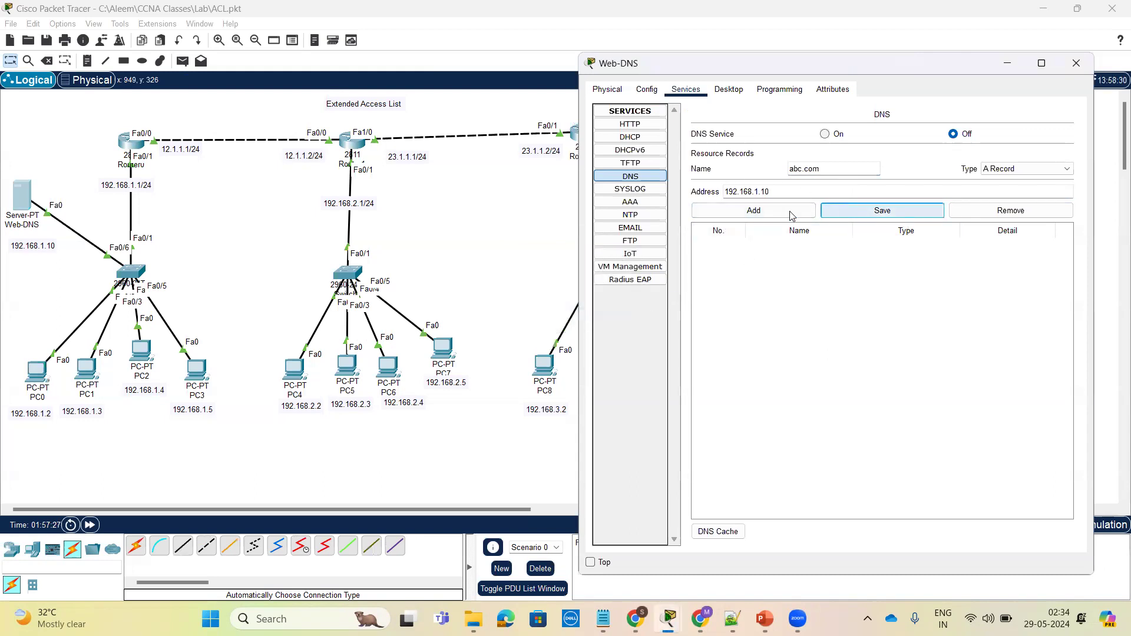
pyautogui.click(897, 216)
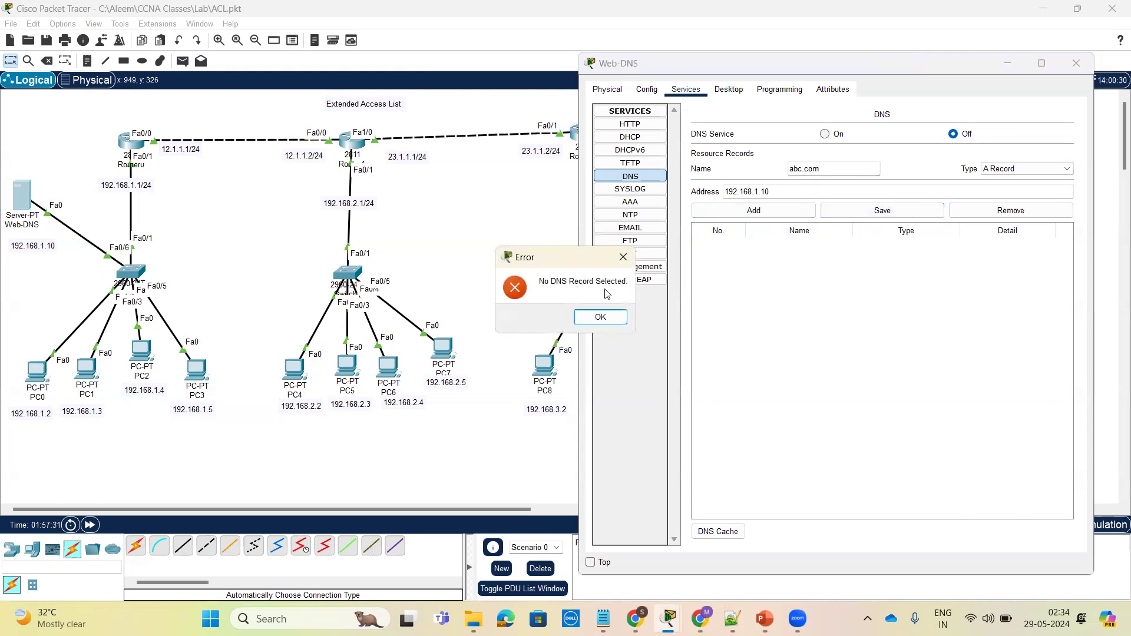
pyautogui.click(625, 256)
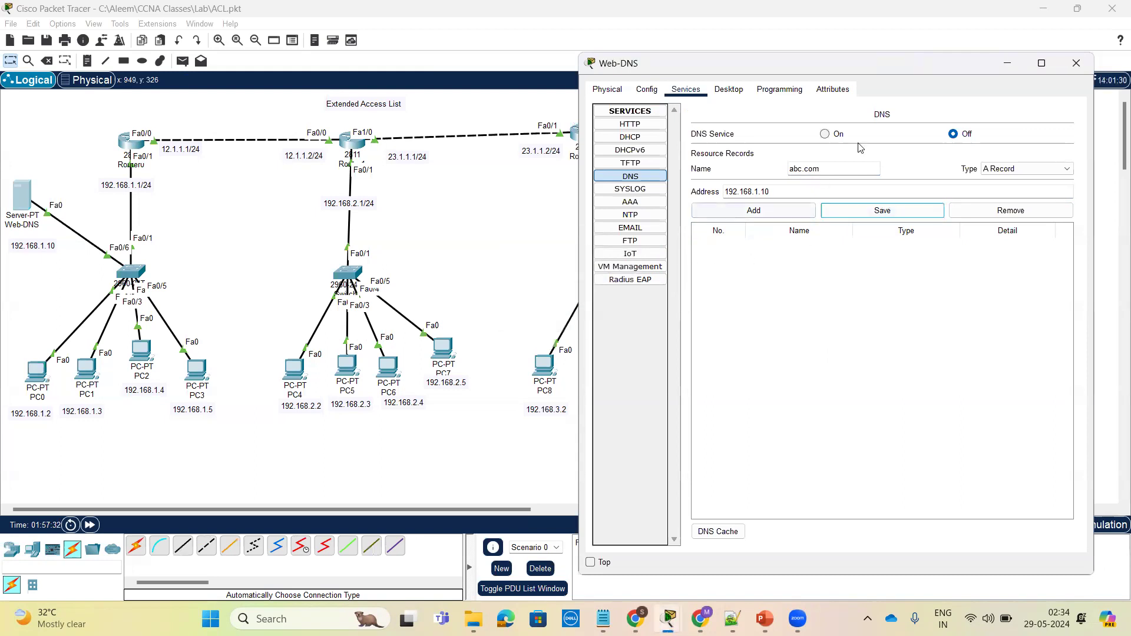
# Step: Turn on the DNS service, add the A record mapping abc.com to 192.168.1.10, and close the server window
pyautogui.click(825, 134)
pyautogui.tripleClick(845, 170)
pyautogui.click(844, 170)
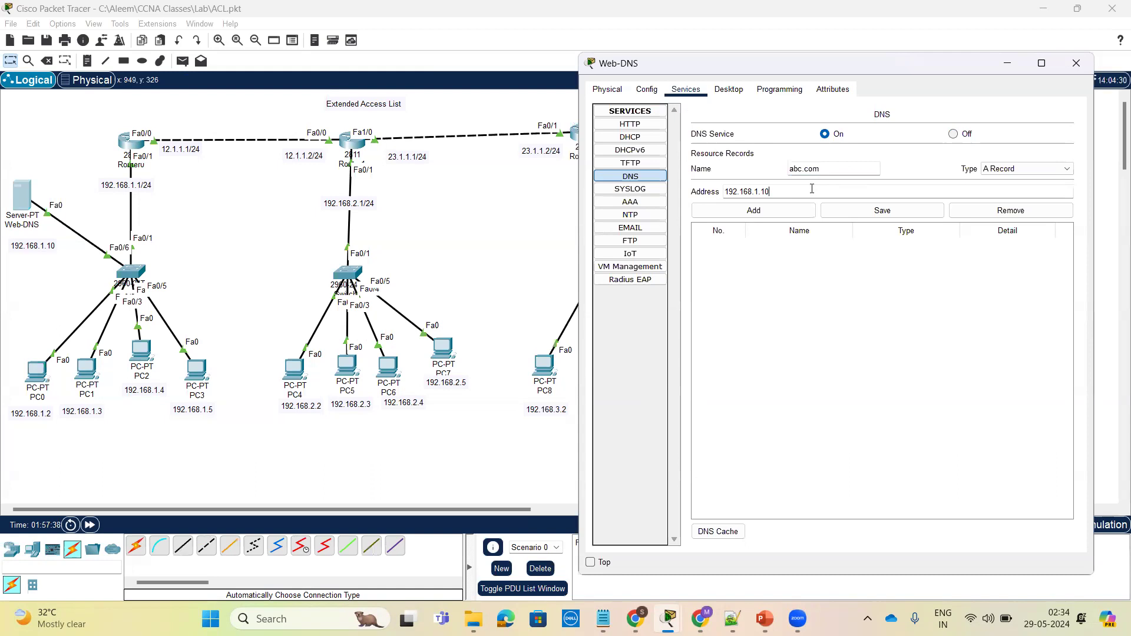
pyautogui.click(789, 212)
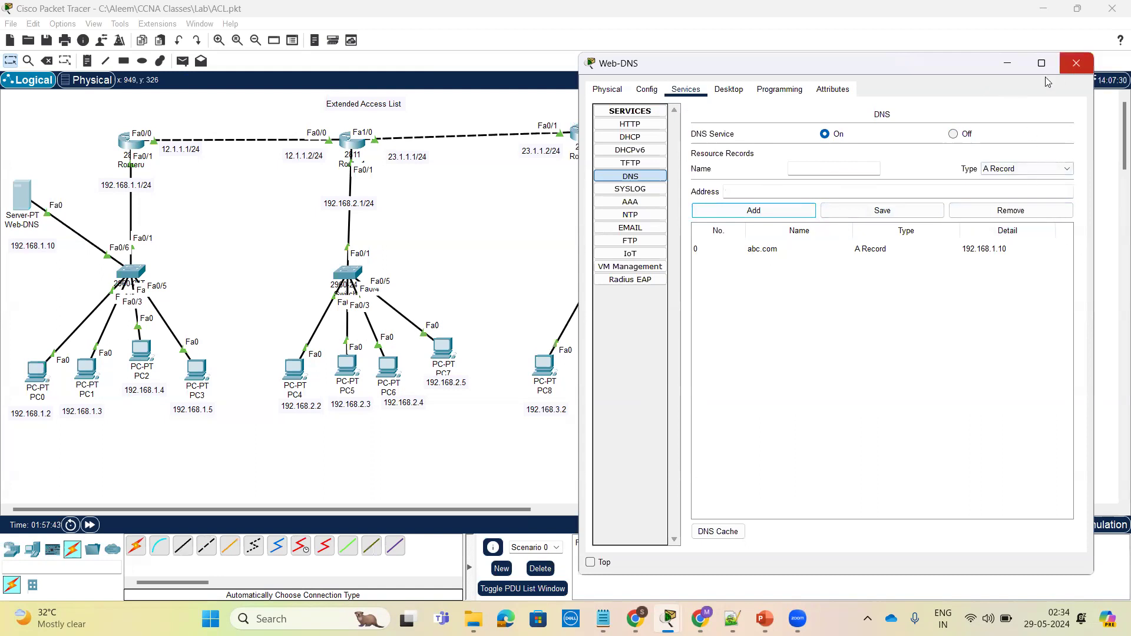
pyautogui.click(1083, 66)
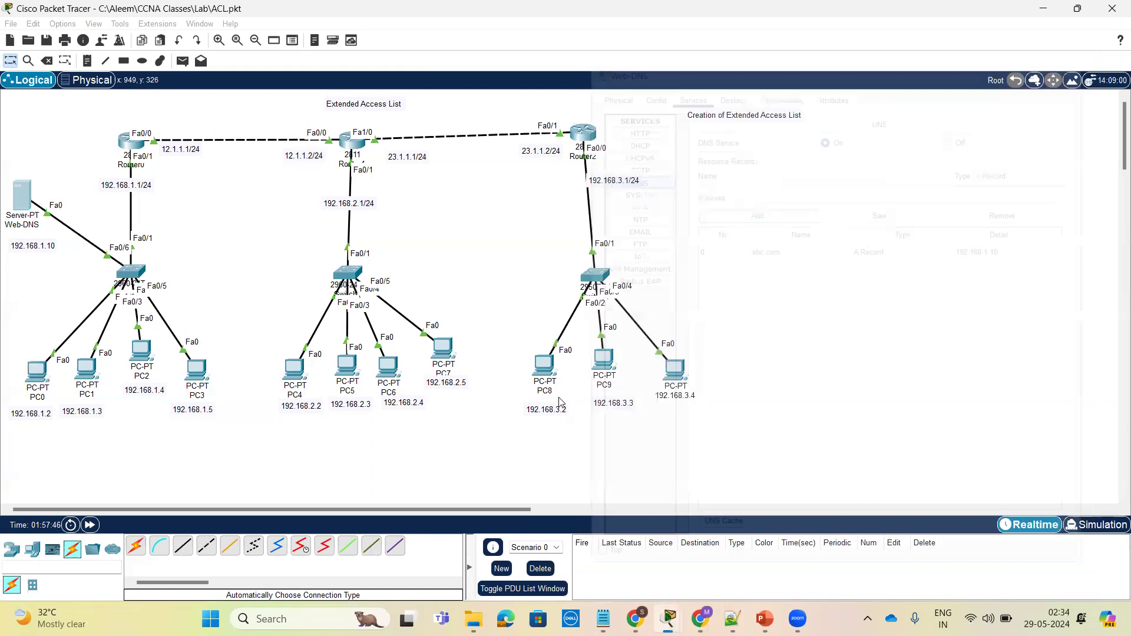
# Step: Open PC8 and move its window clear of the topology
pyautogui.click(542, 366)
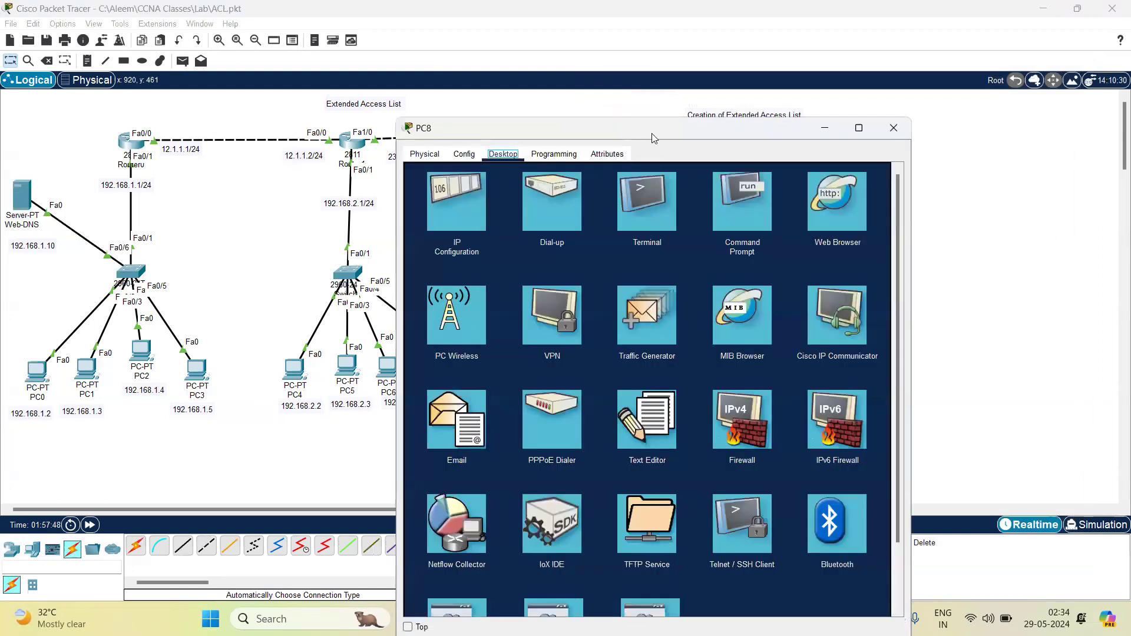
pyautogui.moveTo(652, 133); pyautogui.dragTo(853, 57)
pyautogui.click(931, 152)
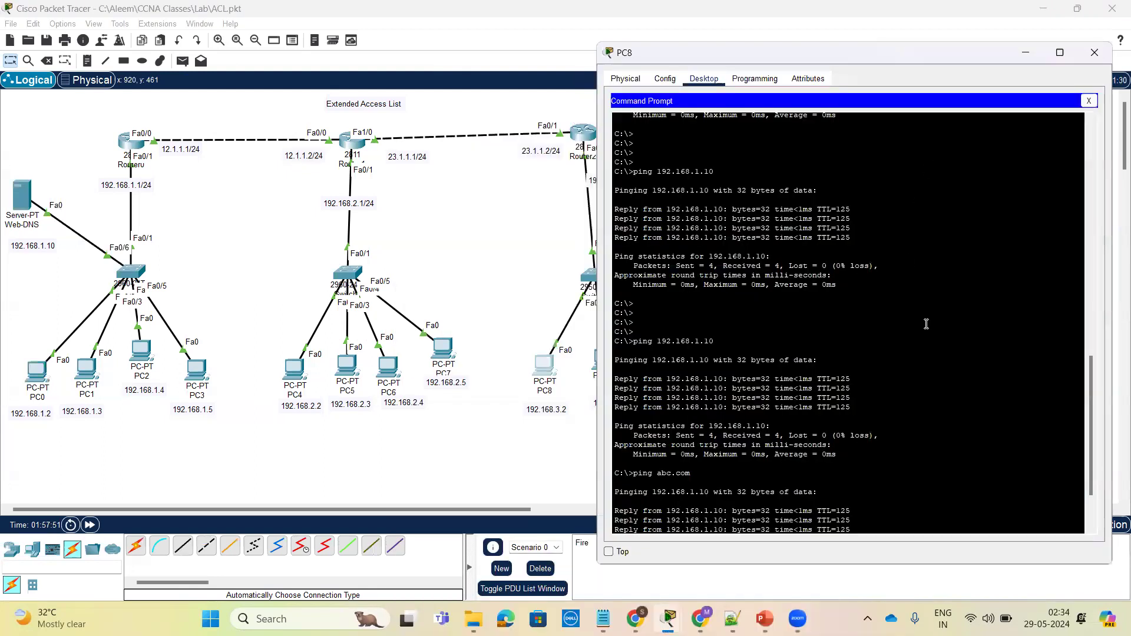
pyautogui.click(626, 79)
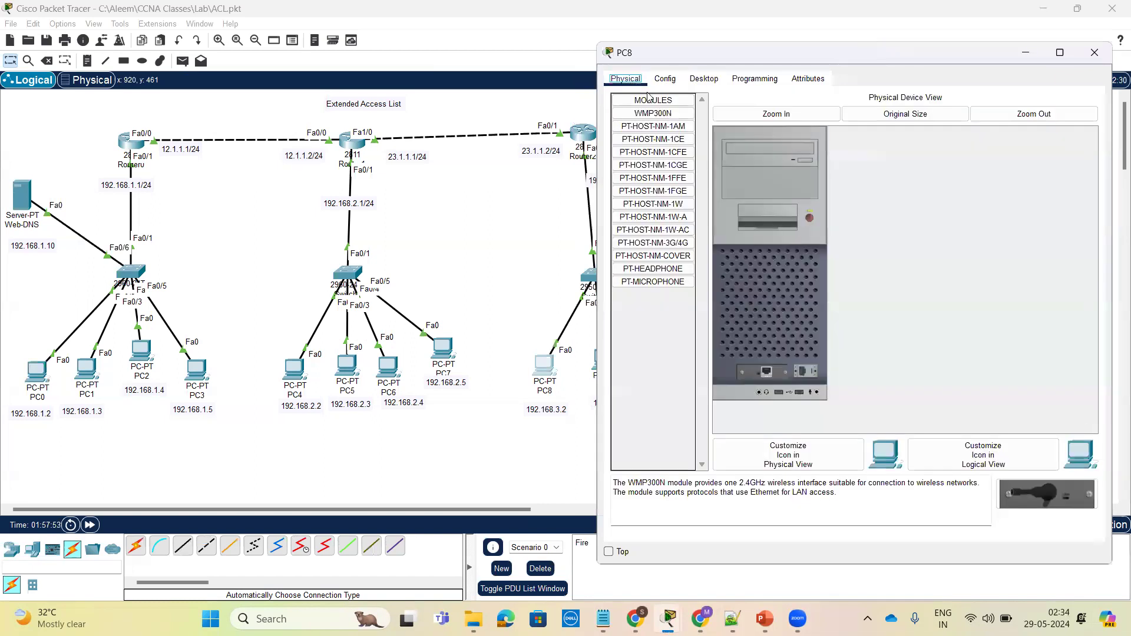
pyautogui.click(704, 78)
pyautogui.click(950, 97)
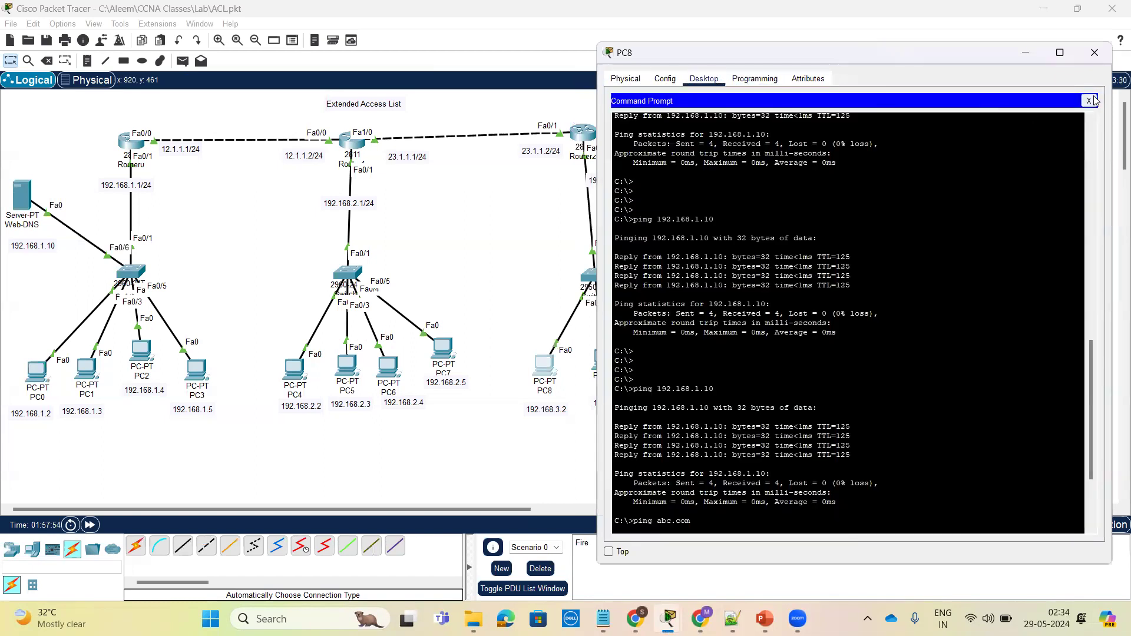
pyautogui.click(1089, 101)
# Step: Set PC8's DNS server to 192.168.1.10 and close its IP configuration
pyautogui.click(679, 116)
pyautogui.doubleClick(835, 222)
pyautogui.write('192.168.1.10')
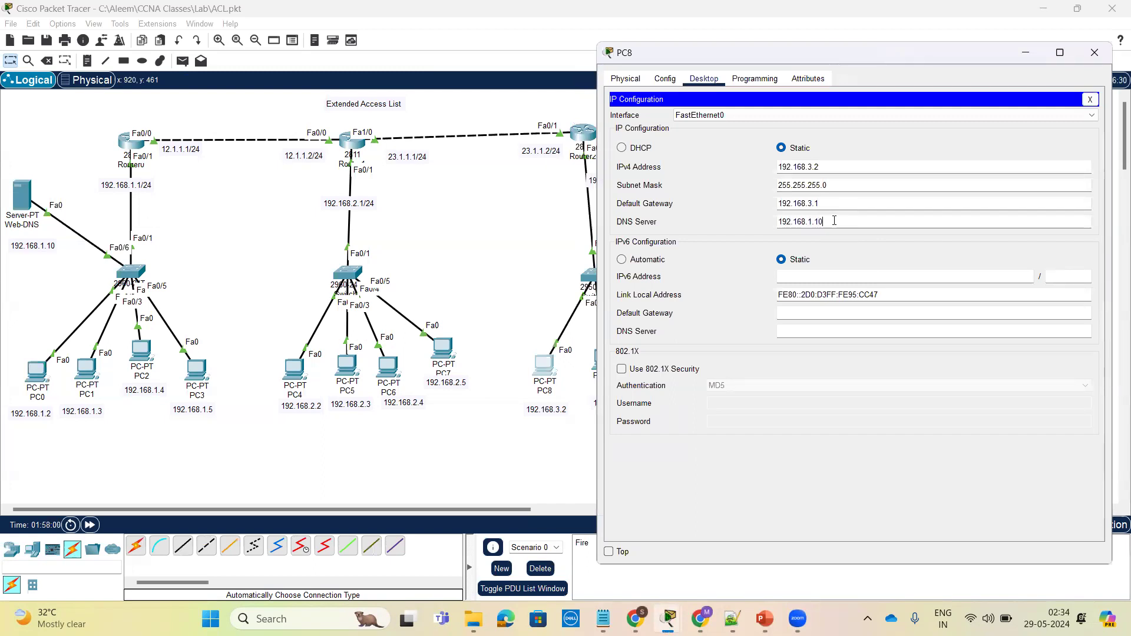
pyautogui.click(1091, 99)
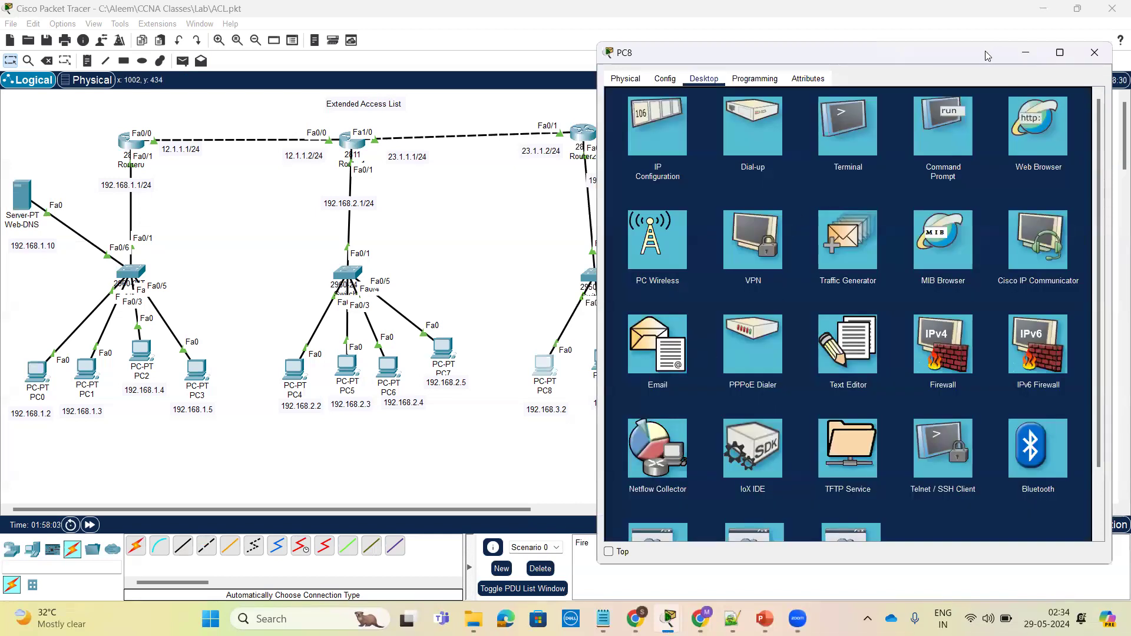
# Step: Set PC9's DNS server to 192.168.1.10 and close its window
pyautogui.click(598, 363)
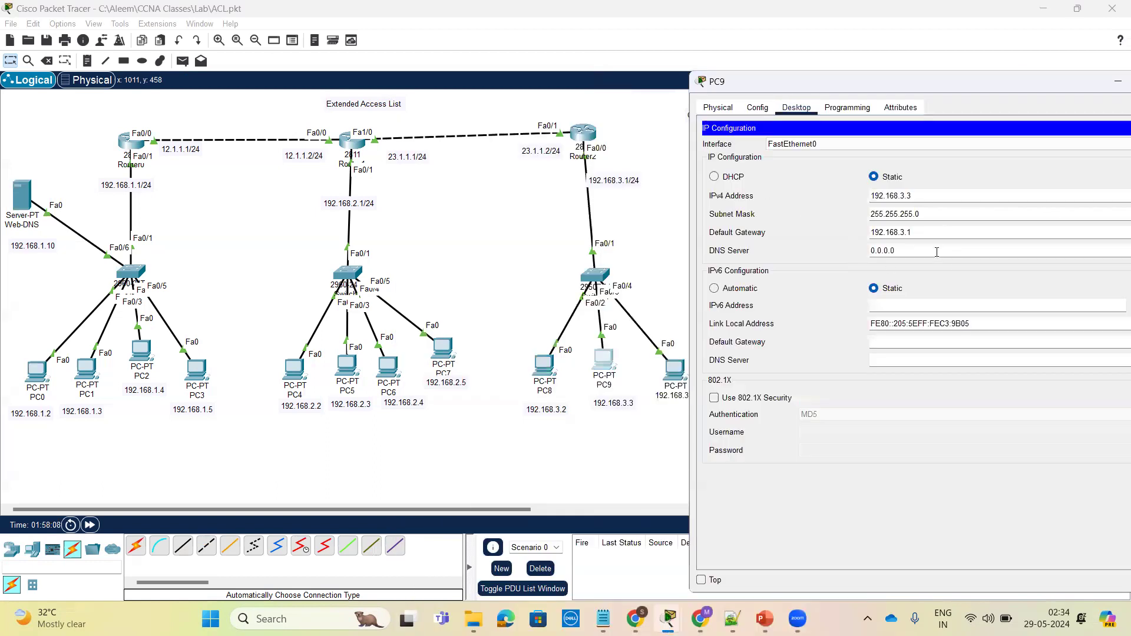
pyautogui.tripleClick(937, 253)
pyautogui.write('192.168.1.10')
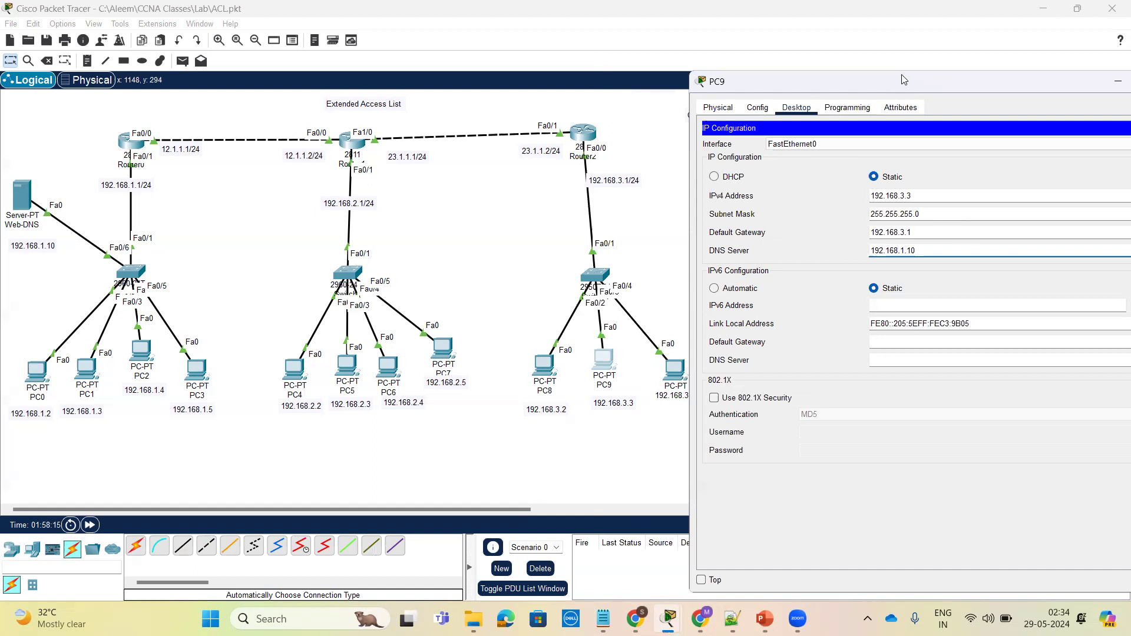
pyautogui.moveTo(904, 80); pyautogui.dragTo(870, 68)
pyautogui.moveTo(1068, 68); pyautogui.dragTo(1007, 61)
pyautogui.click(1093, 62)
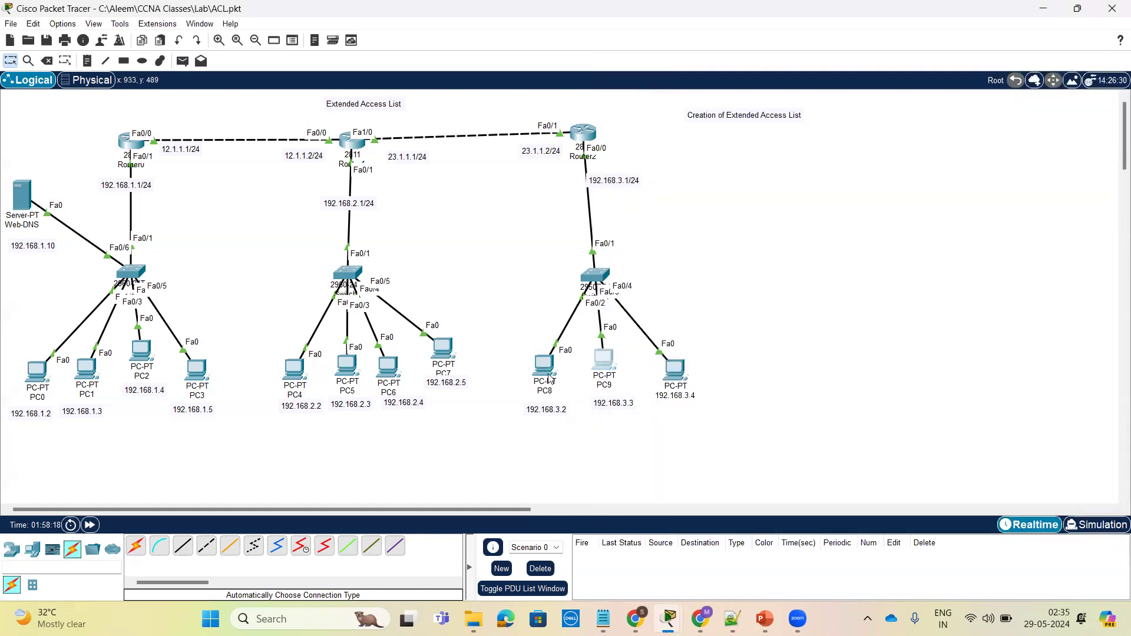
# Step: Clear old output from view in PC8's command prompt with blank lines and ping the Web-DNS server at 192.168.1.10
pyautogui.click(544, 366)
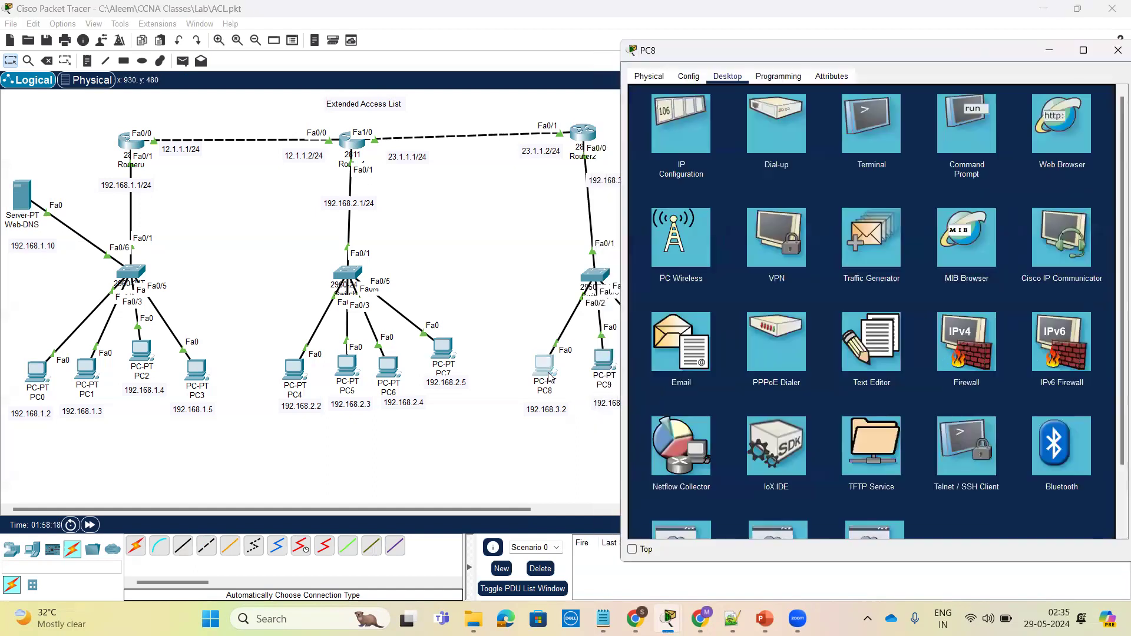
pyautogui.click(962, 138)
pyautogui.press('Return')
pyautogui.press('Return')
pyautogui.press('Return')
pyautogui.press('Return')
pyautogui.press('Return')
pyautogui.press('Return')
pyautogui.press('Return')
pyautogui.press('Return')
pyautogui.press('Return')
pyautogui.press('Return')
pyautogui.press('Return')
pyautogui.press('Return')
pyautogui.press('Return')
pyautogui.press('Return')
pyautogui.press('Return')
pyautogui.press('Return')
pyautogui.press('Return')
pyautogui.press('Return')
pyautogui.press('Return')
pyautogui.press('Return')
pyautogui.press('Return')
pyautogui.press('Return')
pyautogui.press('Return')
pyautogui.press('Return')
pyautogui.press('Return')
pyautogui.press('Return')
pyautogui.press('Return')
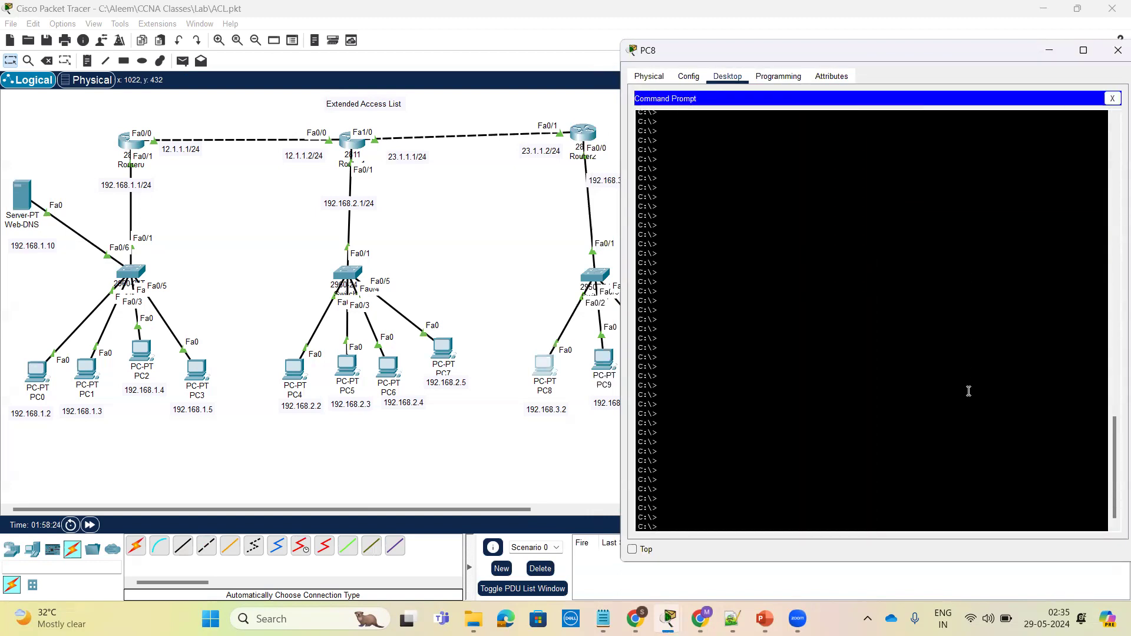
pyautogui.write('ping 192.168.1.10')
pyautogui.press('Return')
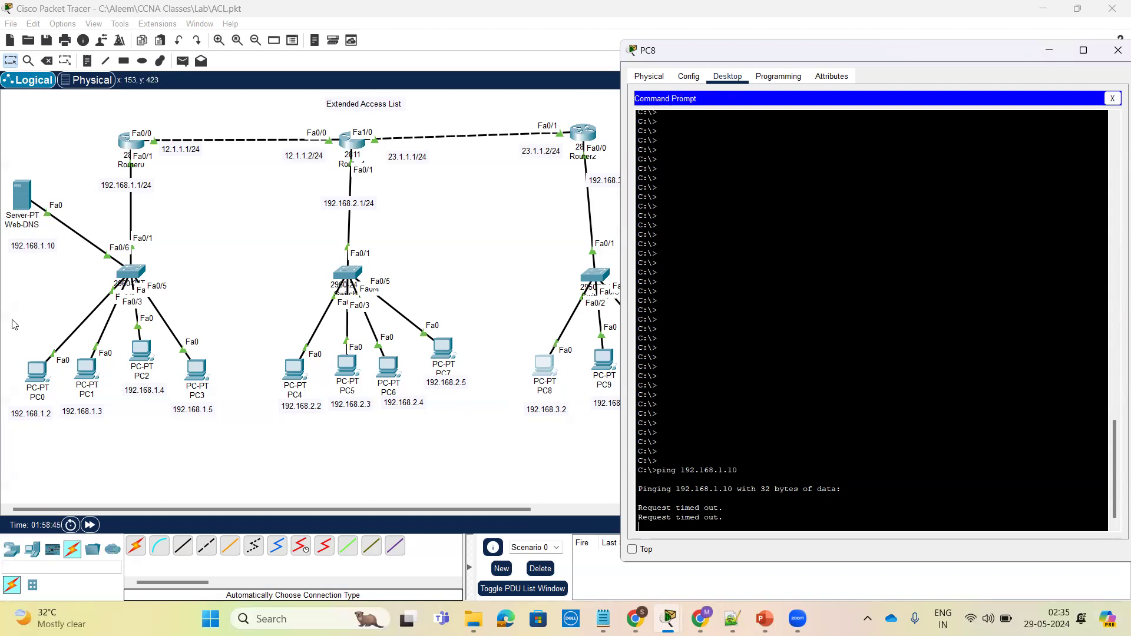
# Step: Check the Web-DNS server's IP configuration
pyautogui.click(27, 199)
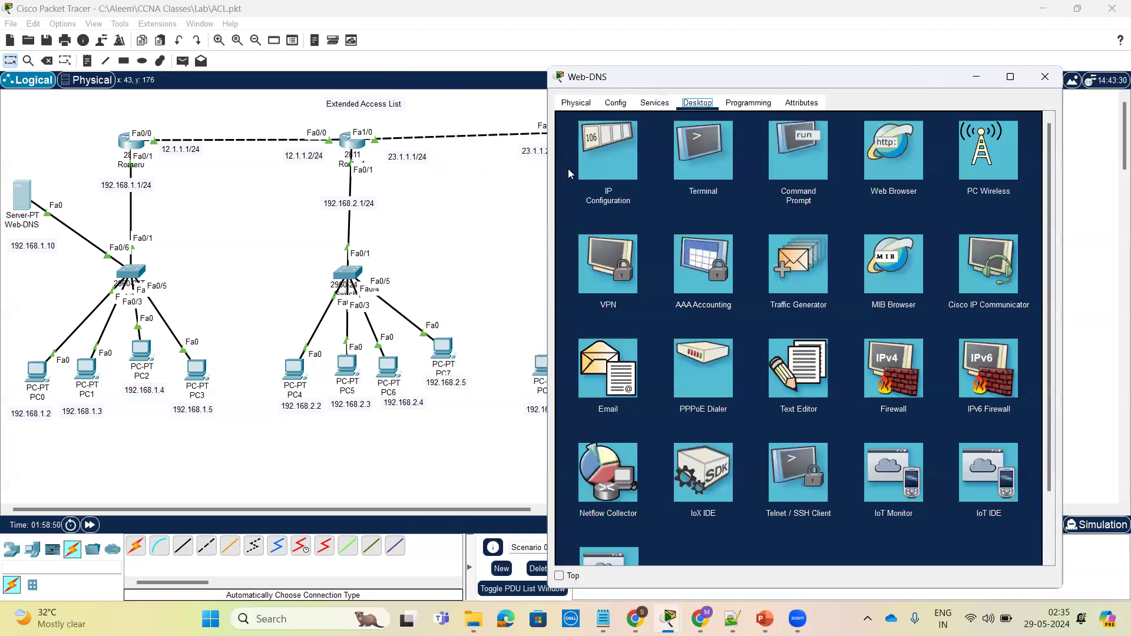
pyautogui.click(610, 165)
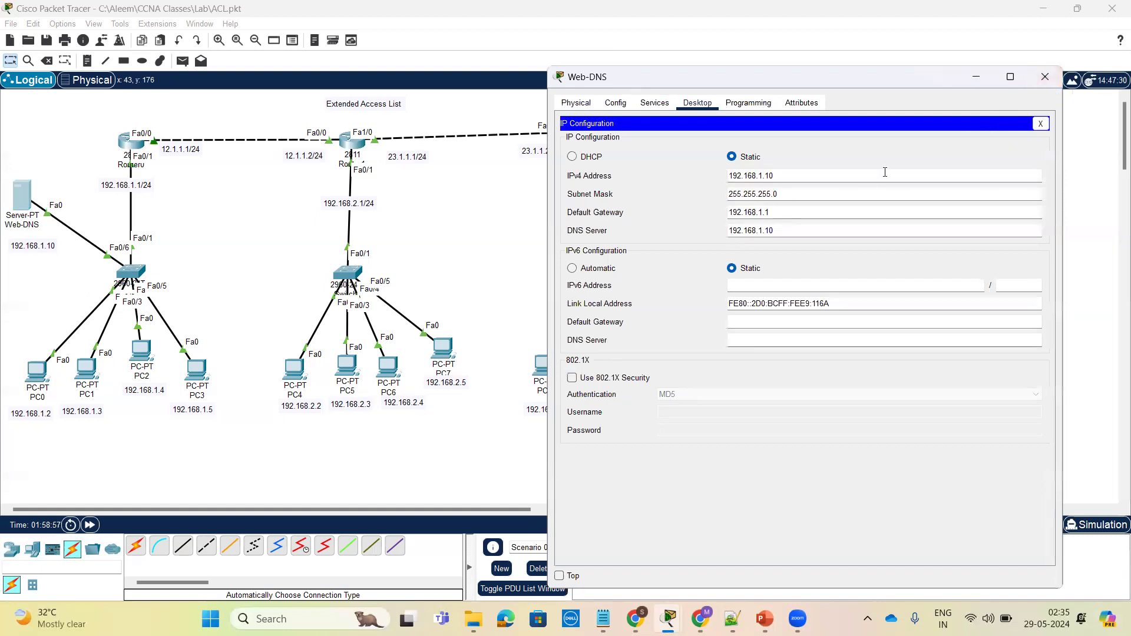
# Step: Close the Web-DNS server's window and ping 192.168.1.10 again from PC8's command prompt
pyautogui.click(1047, 80)
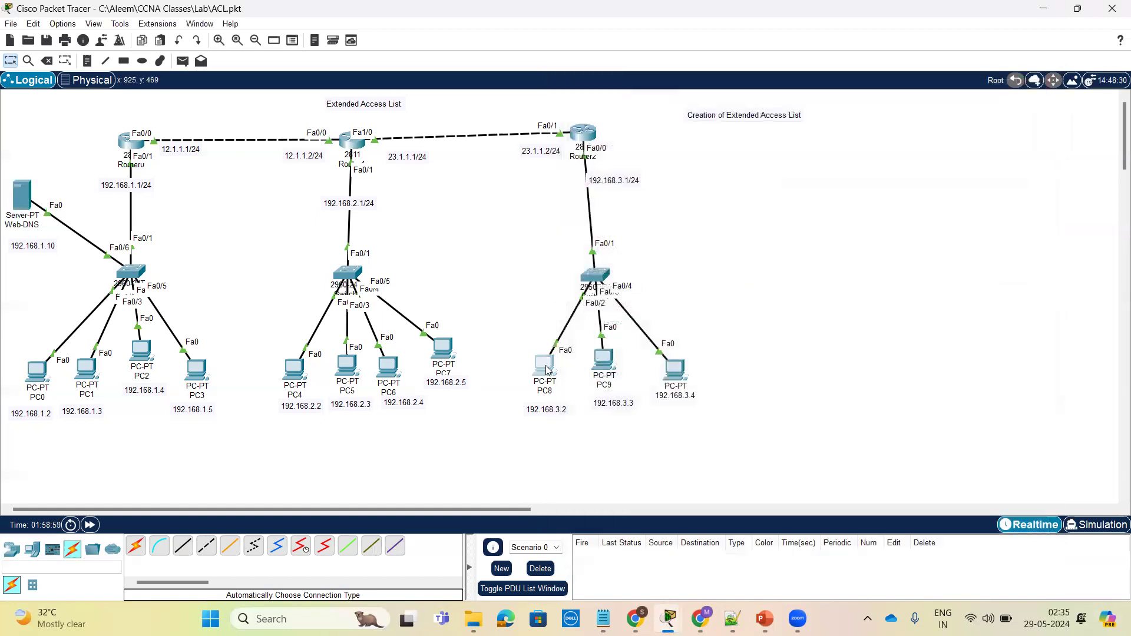
pyautogui.click(545, 365)
pyautogui.press('Return')
pyautogui.press('Return')
pyautogui.press('Return')
pyautogui.press('Return')
pyautogui.press('Up')
pyautogui.press('Return')
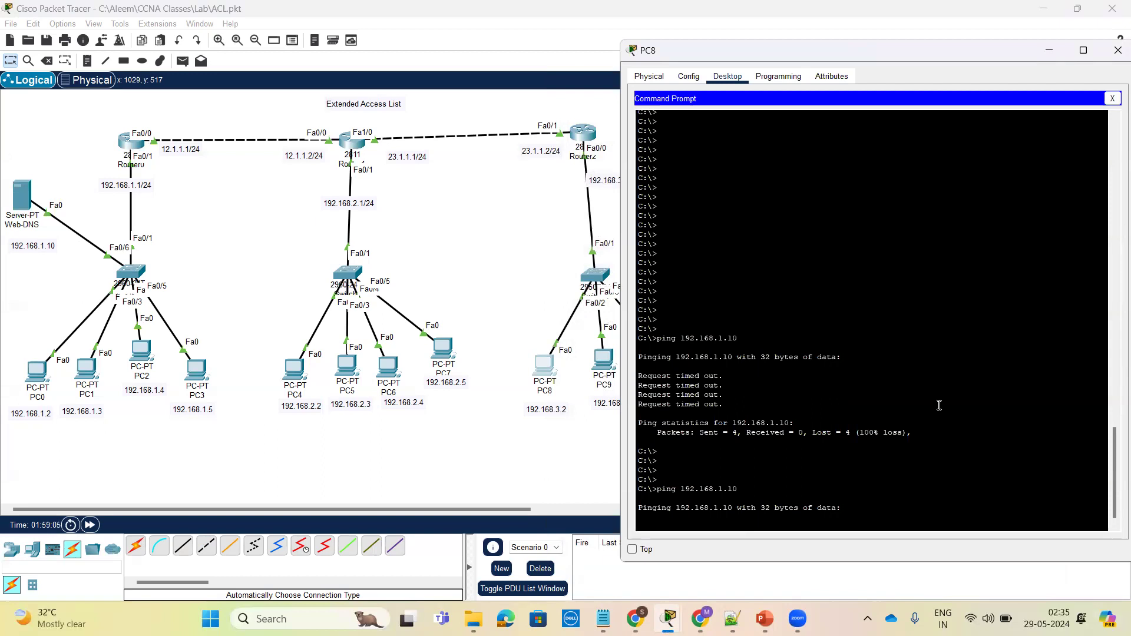
# Step: Ping the Web-DNS server at 192.168.1.10 from PC1's command prompt and close PC1's window
pyautogui.click(33, 377)
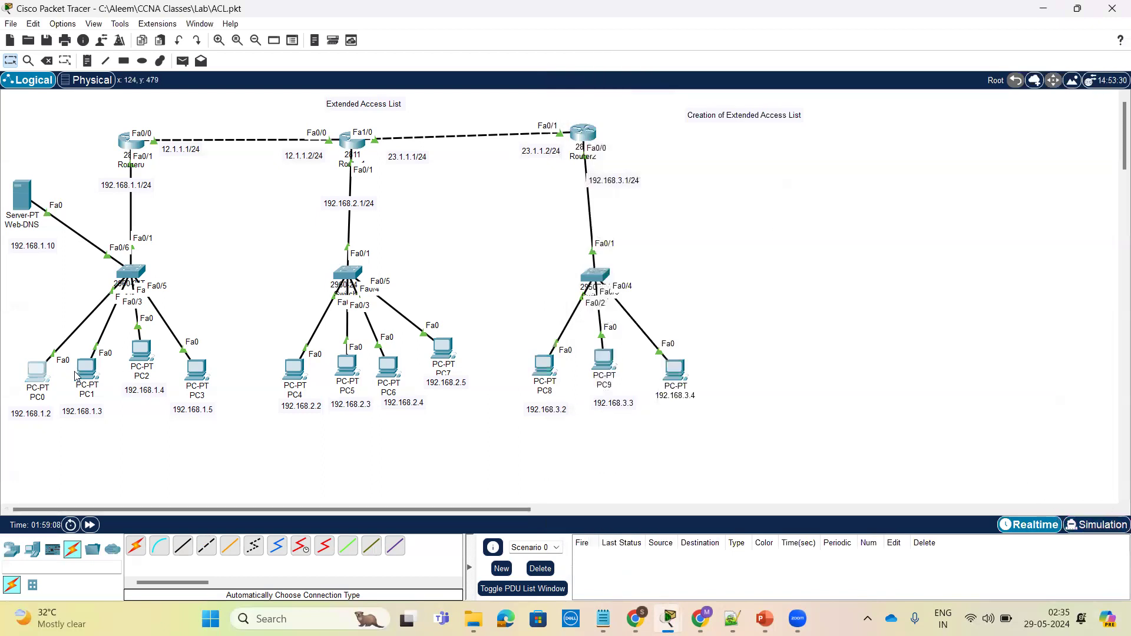
pyautogui.click(84, 371)
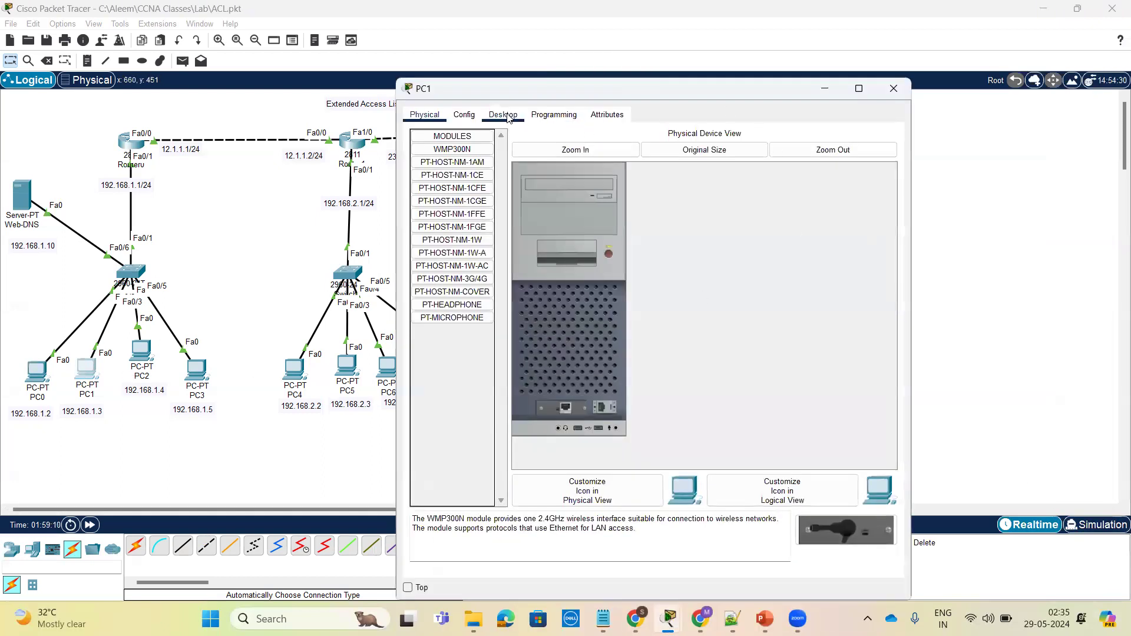
pyautogui.click(506, 116)
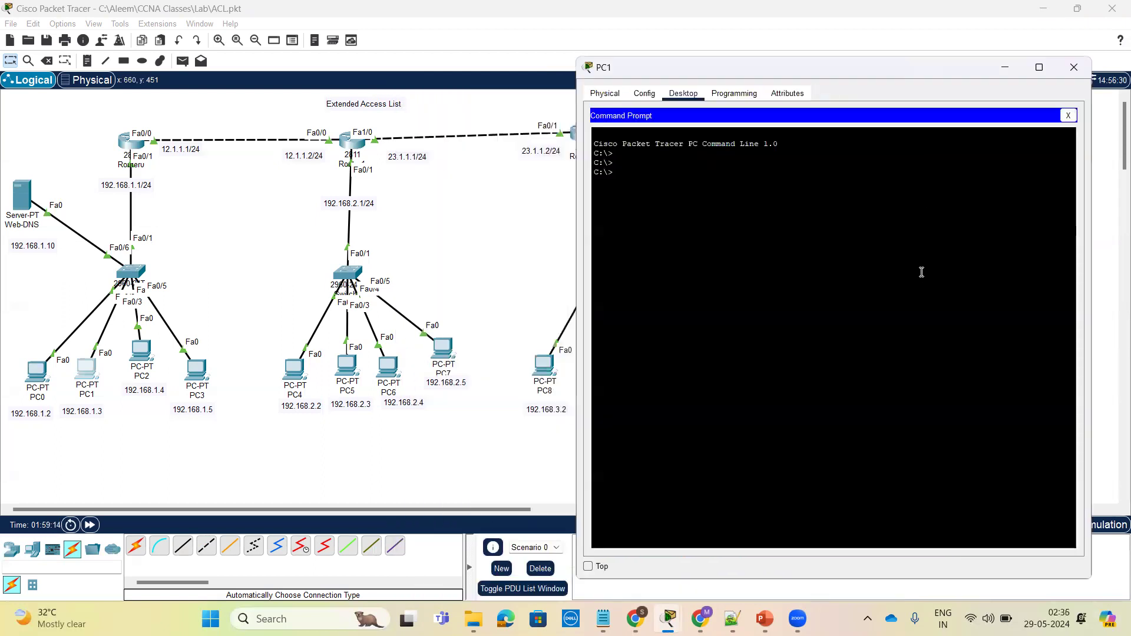
pyautogui.write('g 192.168.1.10')
pyautogui.press('Return')
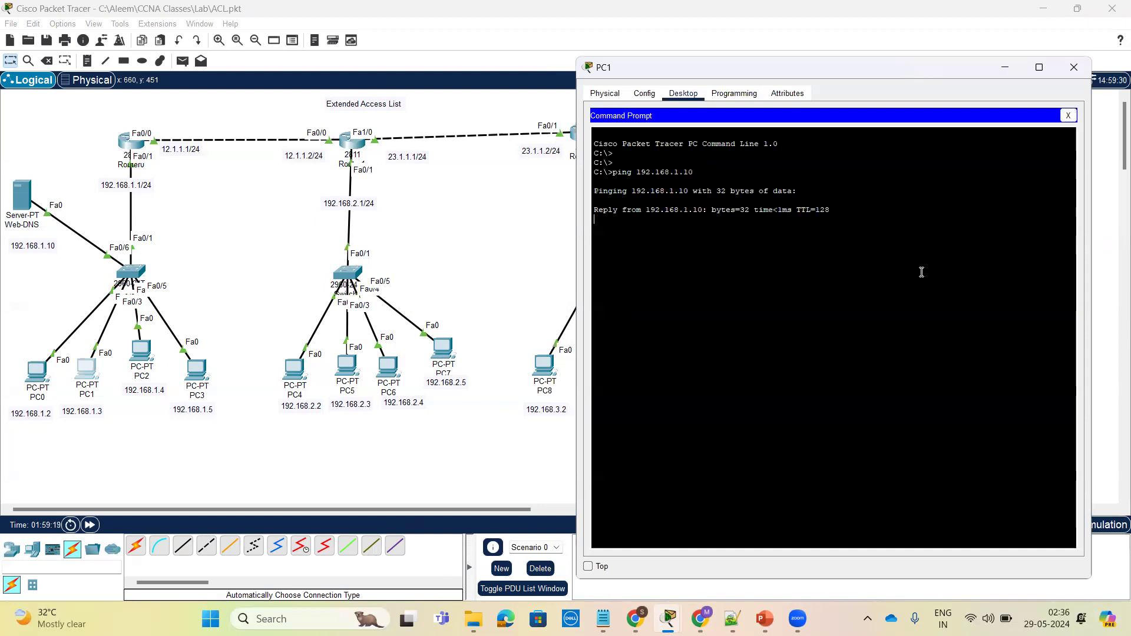
pyautogui.click(1071, 66)
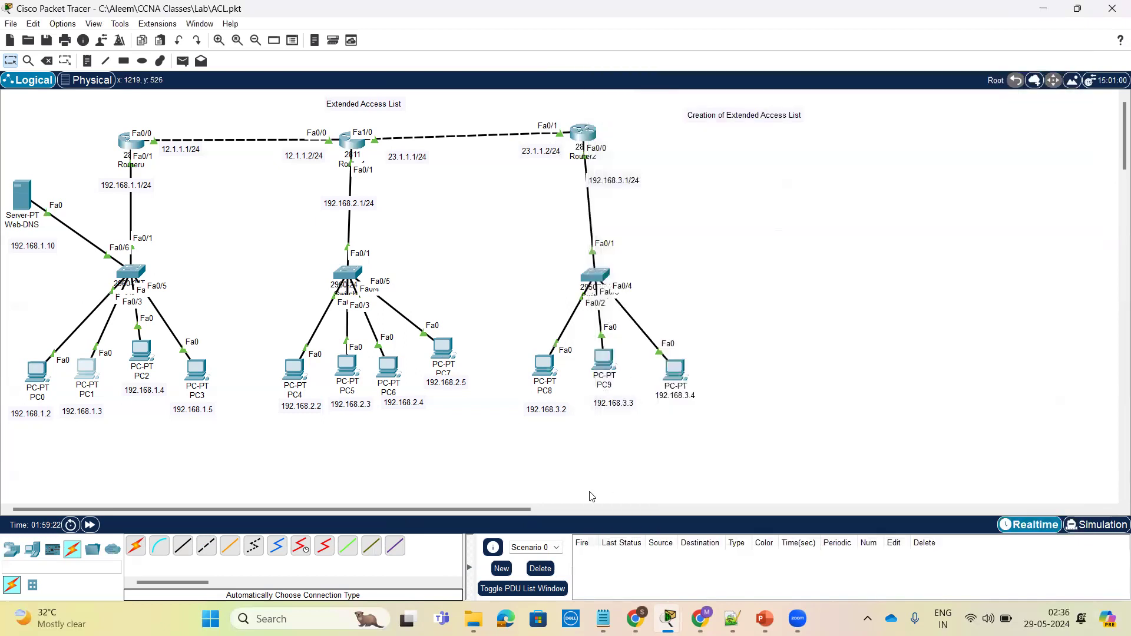
# Step: Push old output out of view in PC9's command prompt with blank lines and ping 192.168.1.10
pyautogui.click(613, 365)
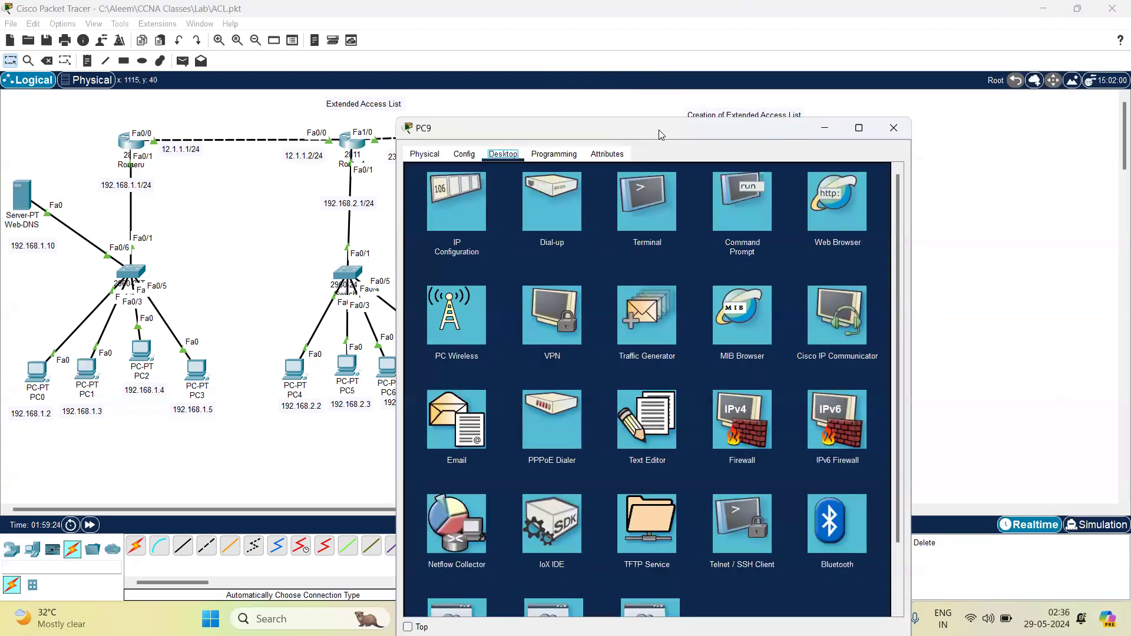
pyautogui.moveTo(660, 135); pyautogui.dragTo(870, 92)
pyautogui.click(955, 177)
pyautogui.press('Return')
pyautogui.press('Return')
pyautogui.press('Return')
pyautogui.press('Return')
pyautogui.press('Return')
pyautogui.press('Return')
pyautogui.press('Return')
pyautogui.press('Return')
pyautogui.press('Return')
pyautogui.press('Return')
pyautogui.press('Return')
pyautogui.press('Return')
pyautogui.press('Return')
pyautogui.press('Return')
pyautogui.press('Return')
pyautogui.press('Return')
pyautogui.press('Return')
pyautogui.press('Return')
pyautogui.press('Return')
pyautogui.press('Return')
pyautogui.press('Return')
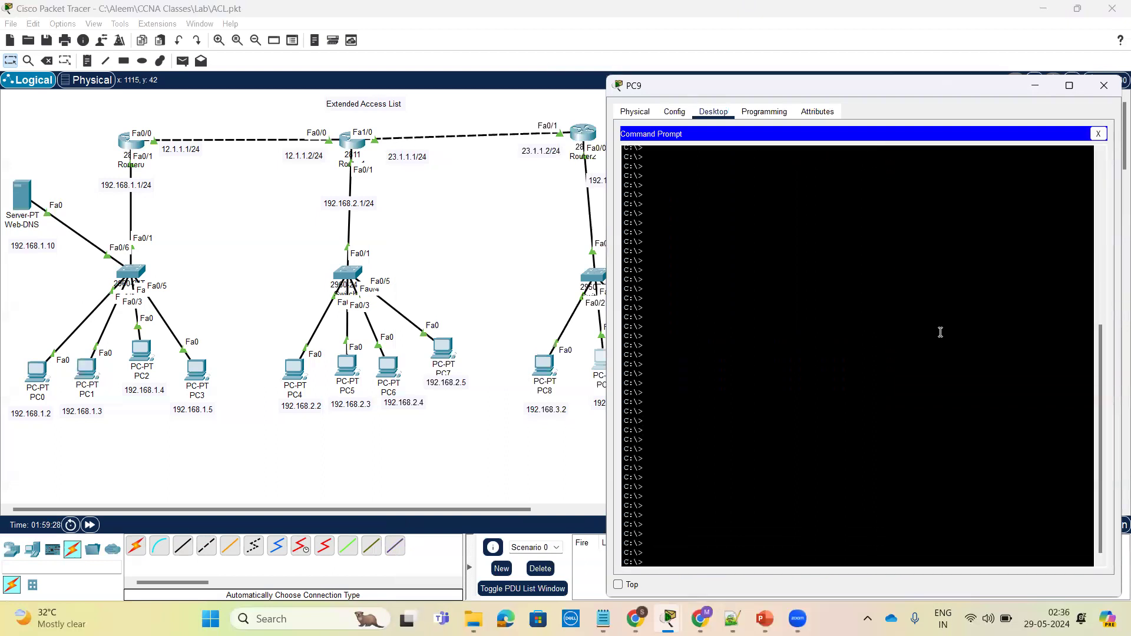
pyautogui.press('Up')
pyautogui.press('Down')
pyautogui.write('ping 192.168.1.10')
pyautogui.press('Return')
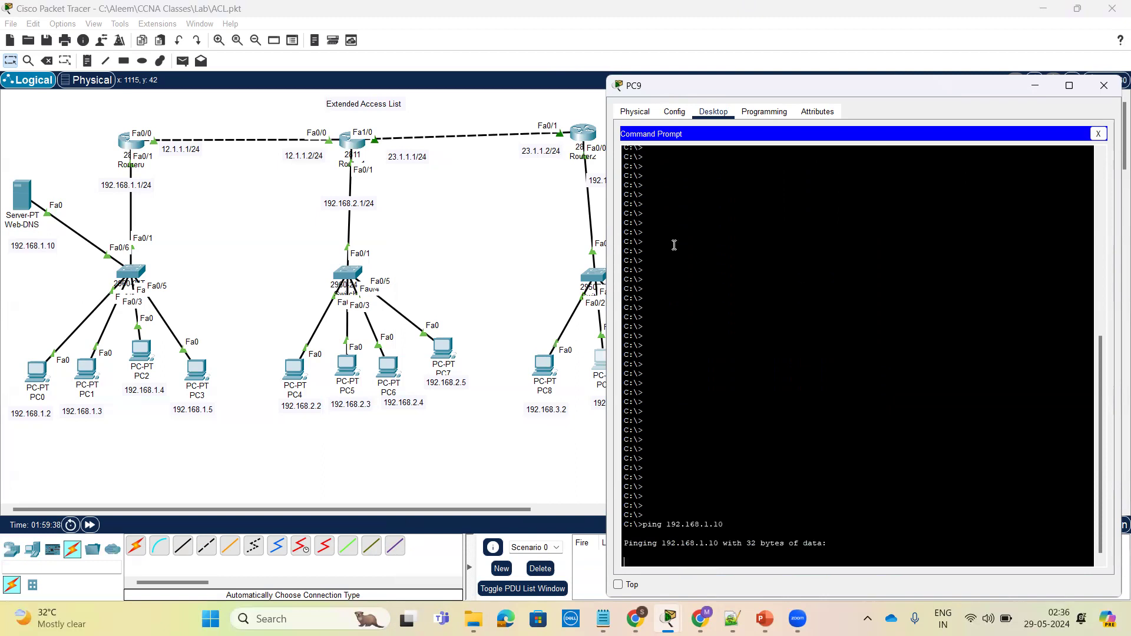
# Step: Open Router2's command line interface and enter privileged EXEC mode
pyautogui.click(585, 136)
pyautogui.click(585, 135)
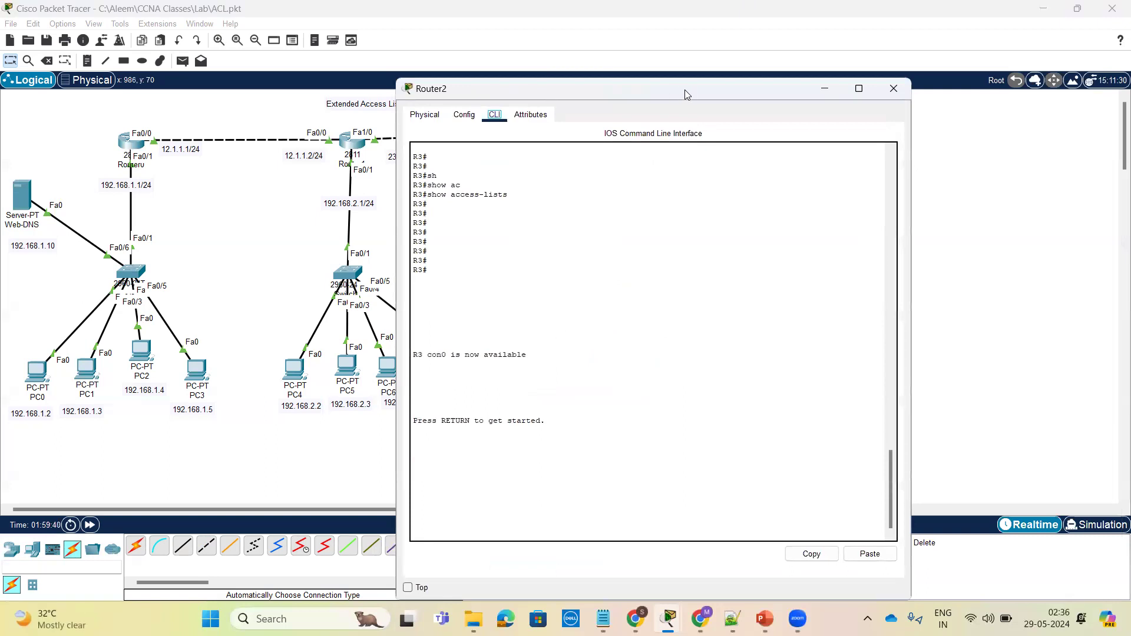
pyautogui.moveTo(686, 94); pyautogui.dragTo(883, 58)
pyautogui.press('Return')
pyautogui.press('Return')
pyautogui.press('Return')
pyautogui.press('Return')
pyautogui.press('Return')
pyautogui.press('Return')
pyautogui.write('en')
pyautogui.press('Return')
pyautogui.press('Return')
pyautogui.press('Return')
pyautogui.press('Return')
pyautogui.press('Return')
# Step: Display Router2's full running configuration and review its interface addresses and OSPF networks
pyautogui.write('sh')
pyautogui.press('Tab')
pyautogui.write('running-config')
pyautogui.press('Return')
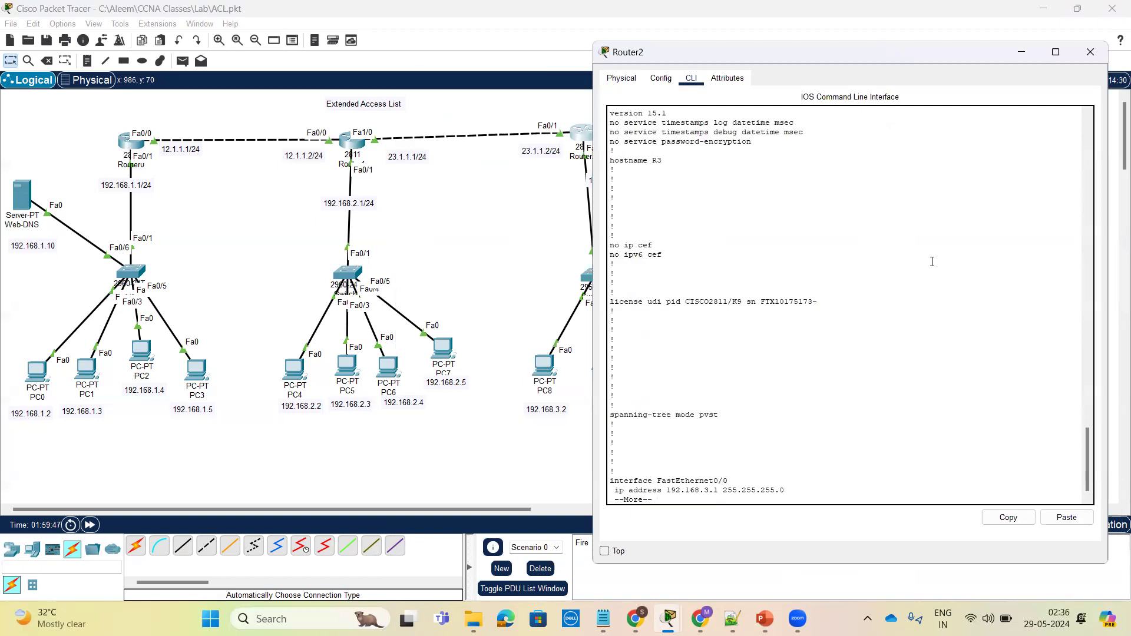
pyautogui.press('space')
pyautogui.press('space')
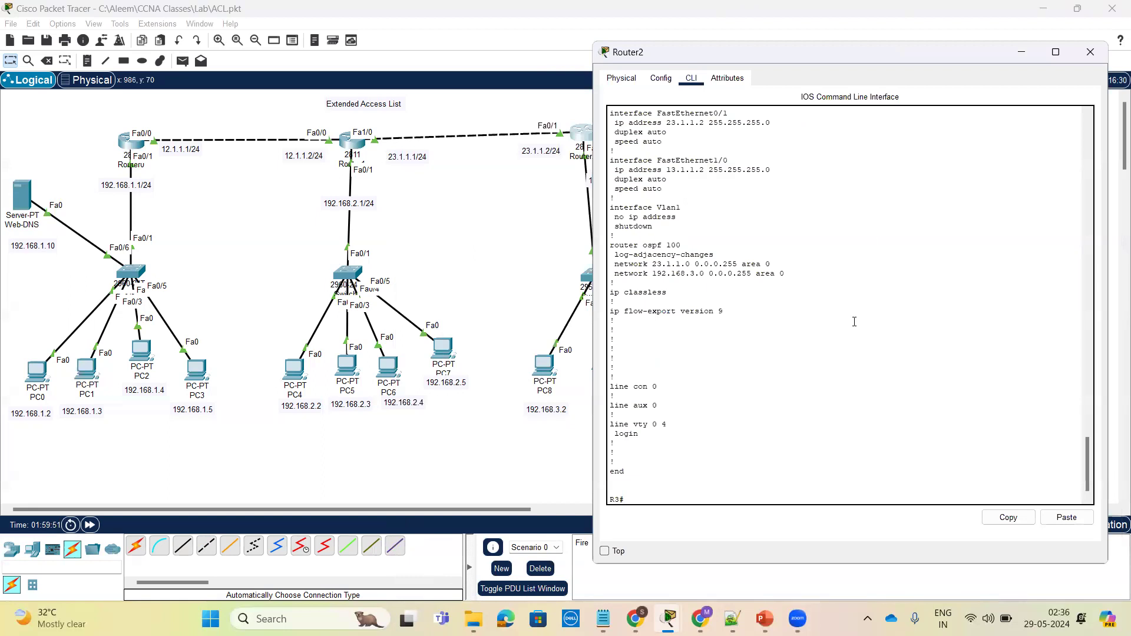
pyautogui.scroll(1, 854, 322)
pyautogui.scroll(1, 855, 322)
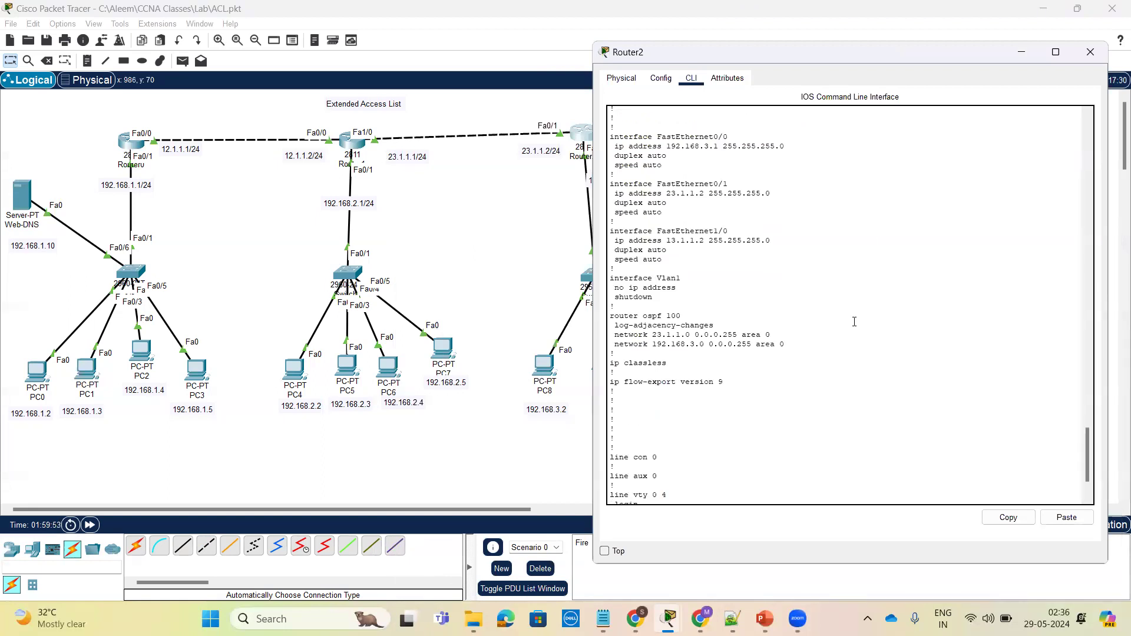
pyautogui.scroll(10, 828, 273)
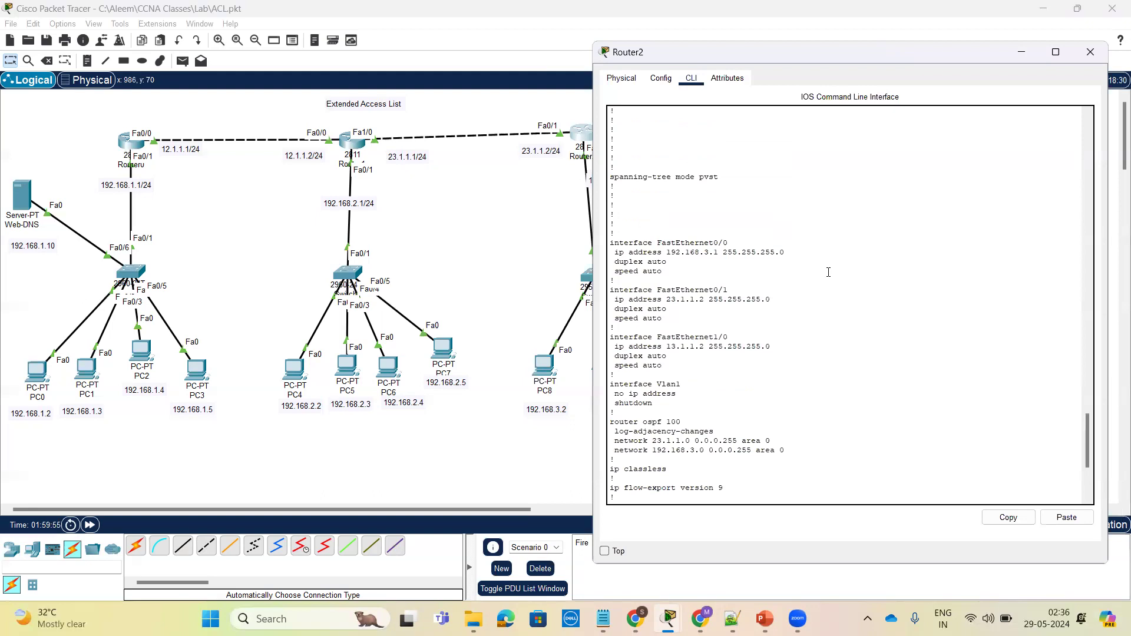
pyautogui.scroll(4, 828, 272)
pyautogui.scroll(-12, 829, 272)
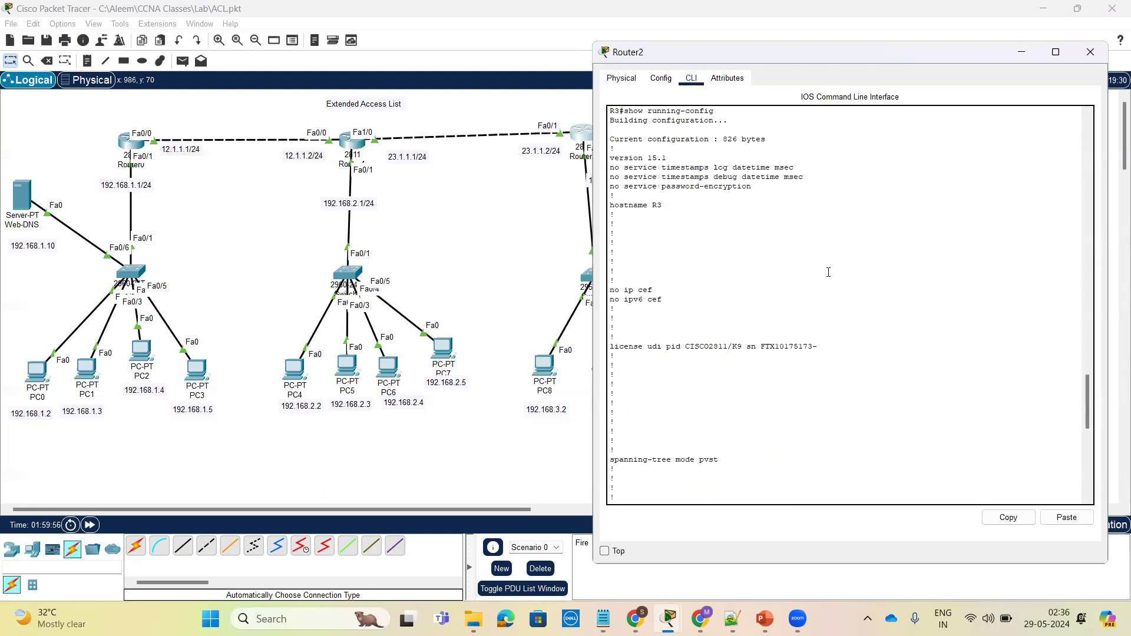
pyautogui.scroll(-3, 828, 272)
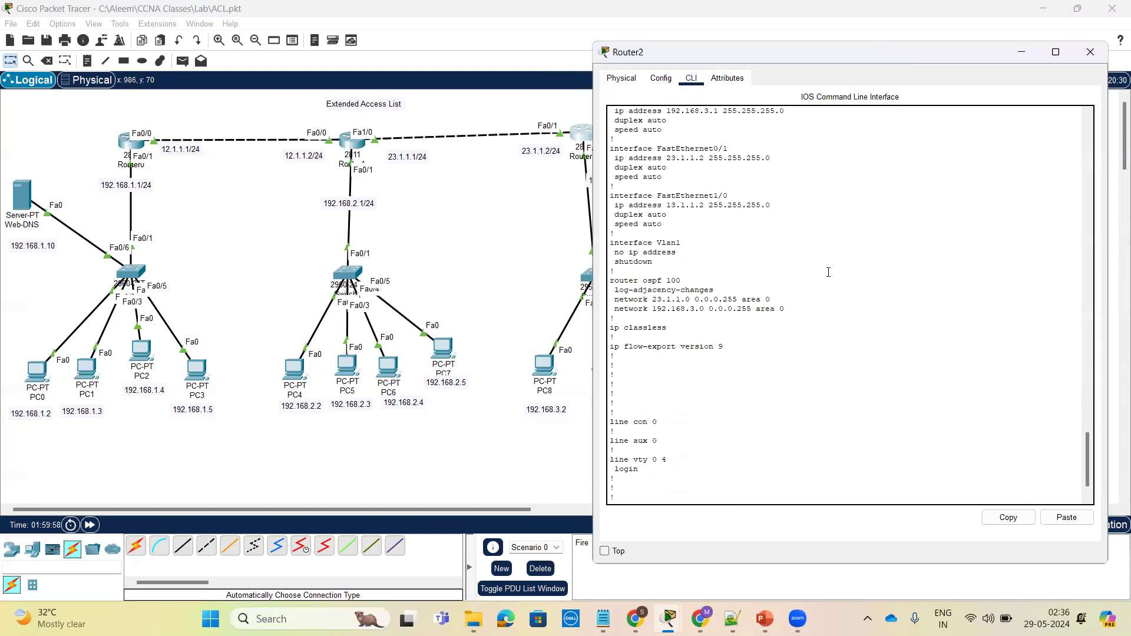
pyautogui.scroll(-3, 829, 273)
# Step: Check Router2 for configured access lists with show access-lists and close its window
pyautogui.write('h')
pyautogui.press('Tab')
pyautogui.write('ac')
pyautogui.press('Tab')
pyautogui.press('Return')
pyautogui.press('Return')
pyautogui.press('Return')
pyautogui.press('Return')
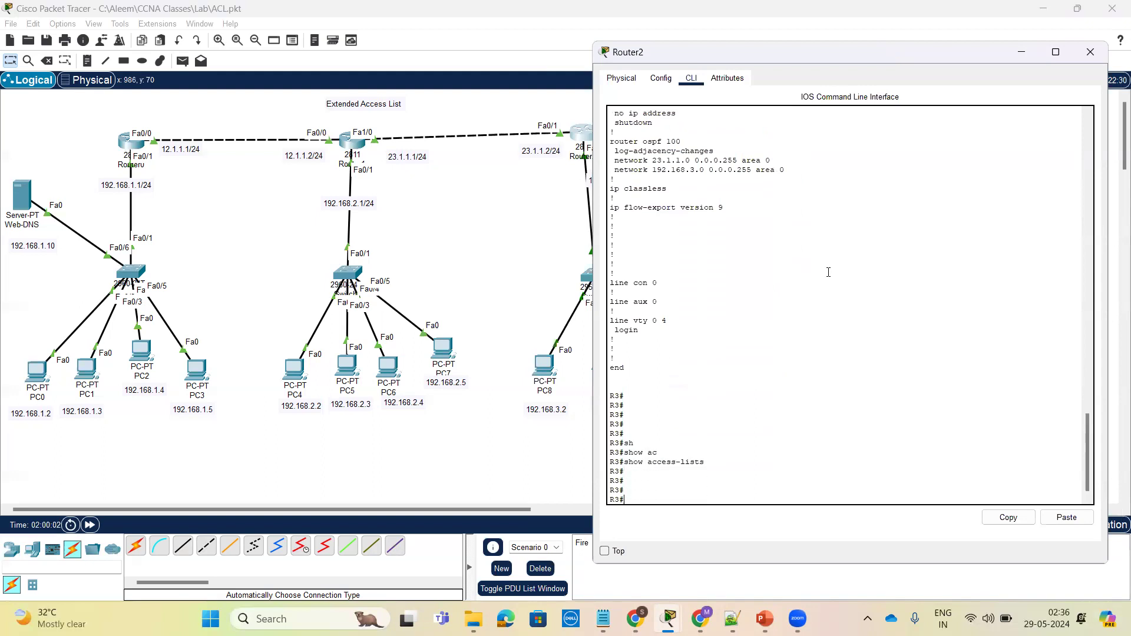
pyautogui.click(1091, 48)
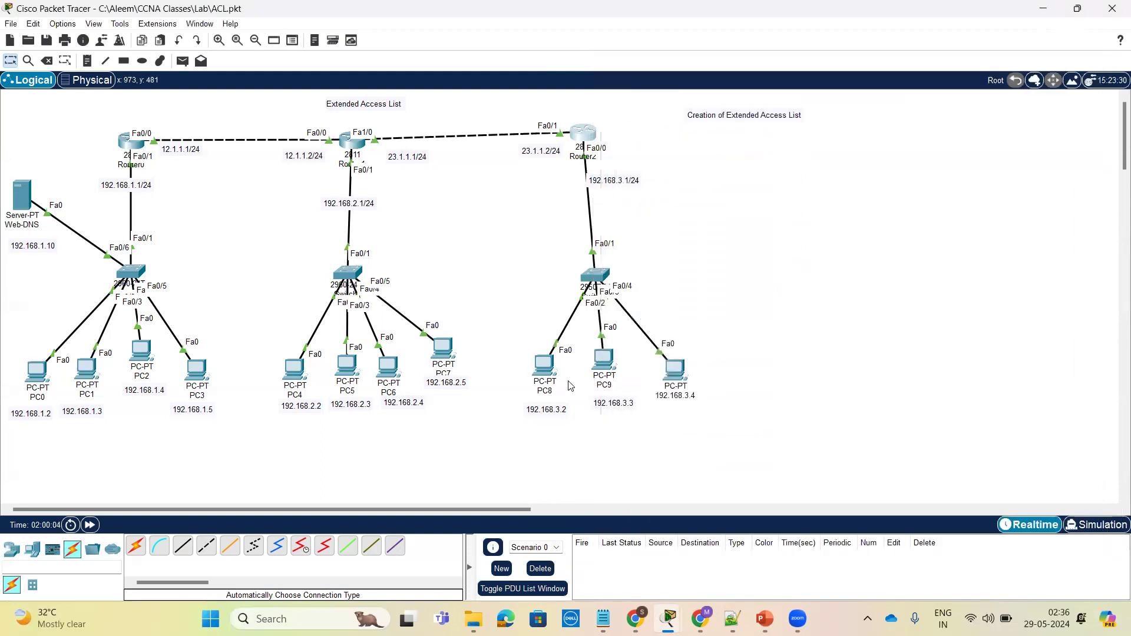
# Step: Return to PC8's command prompt, add blank lines and repeat the ping to 192.168.1.10
pyautogui.click(542, 372)
pyautogui.press('Return')
pyautogui.press('Return')
pyautogui.press('Return')
pyautogui.press('Return')
pyautogui.press('Return')
pyautogui.press('Return')
pyautogui.press('Return')
pyautogui.press('Up')
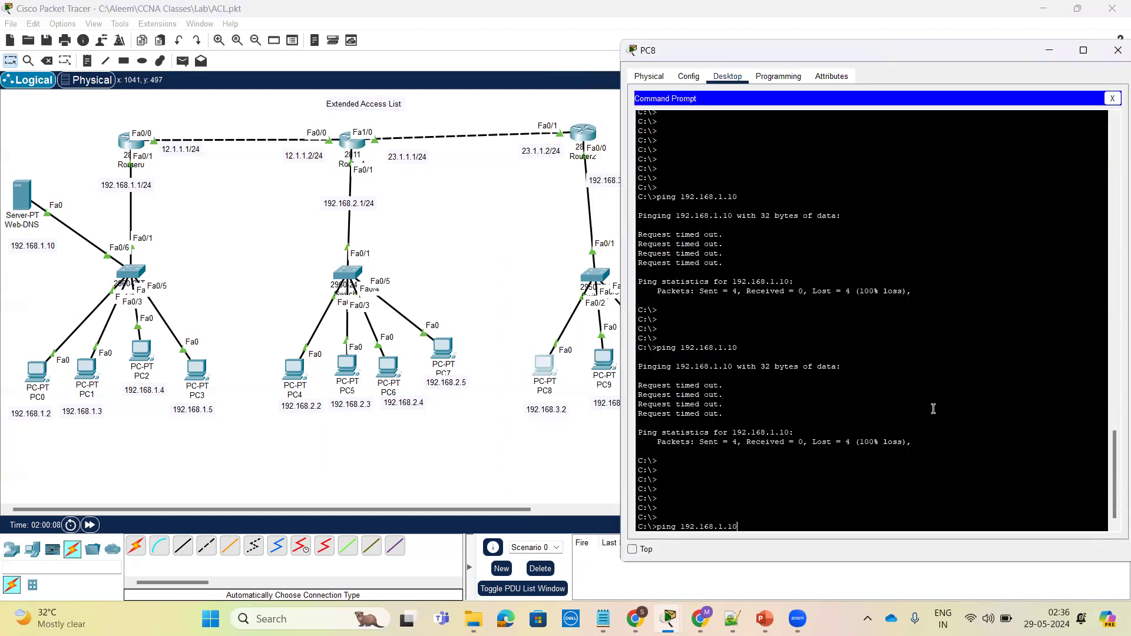
pyautogui.press('Return')
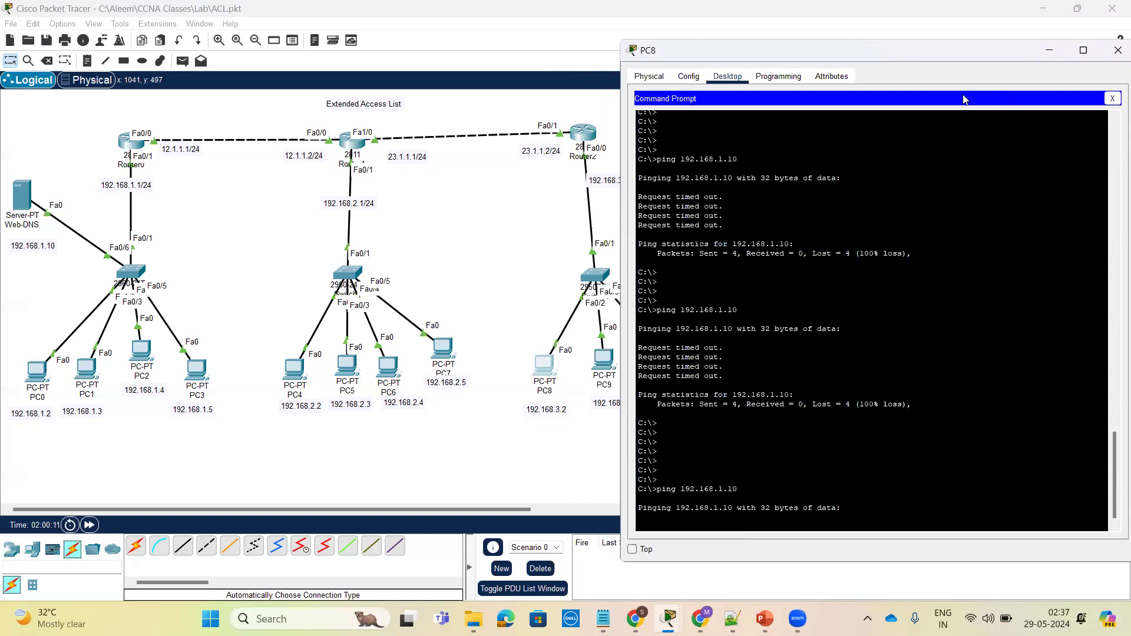
pyautogui.moveTo(941, 57); pyautogui.dragTo(911, 41)
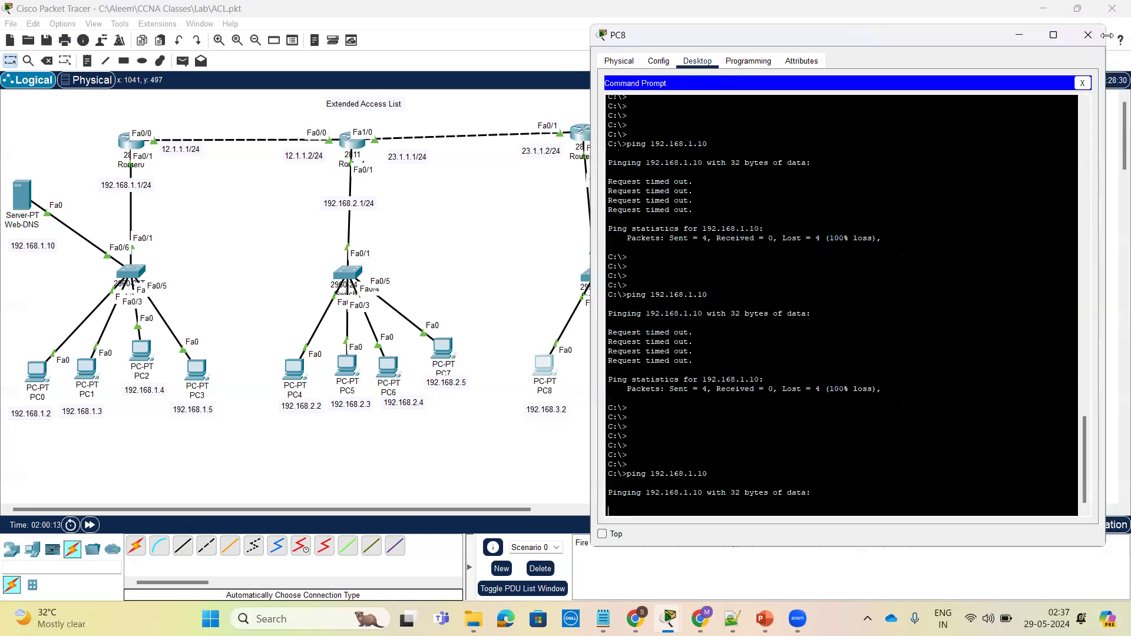
# Step: Set PC4's DNS server to 192.168.1.10 and close its IP configuration
pyautogui.click(294, 372)
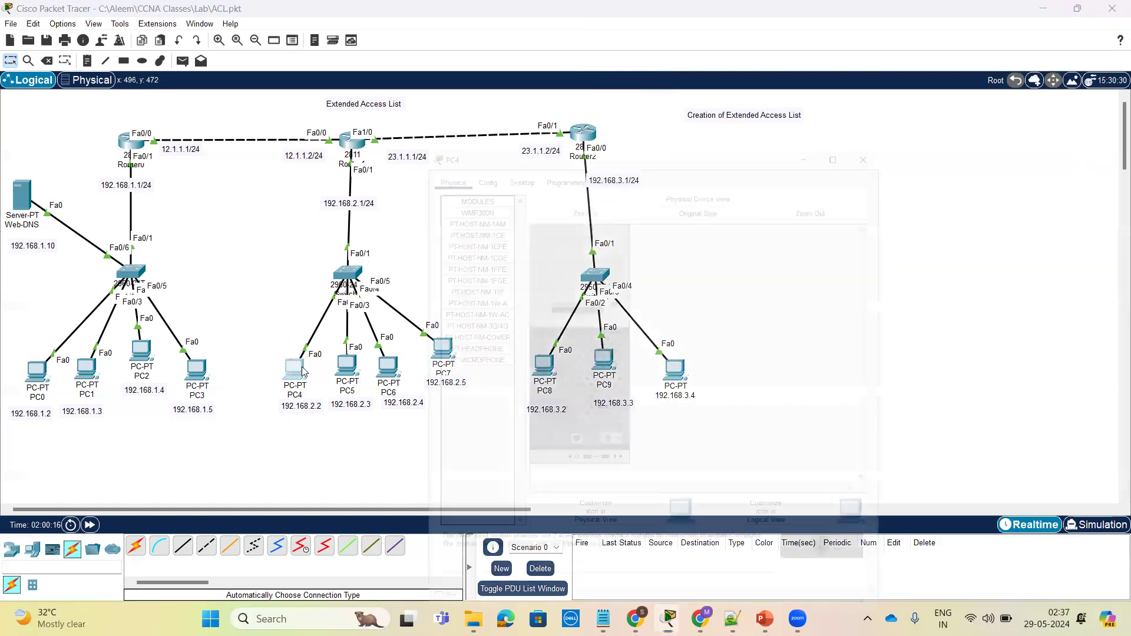
pyautogui.moveTo(700, 89); pyautogui.dragTo(906, 53)
pyautogui.click(696, 82)
pyautogui.click(678, 84)
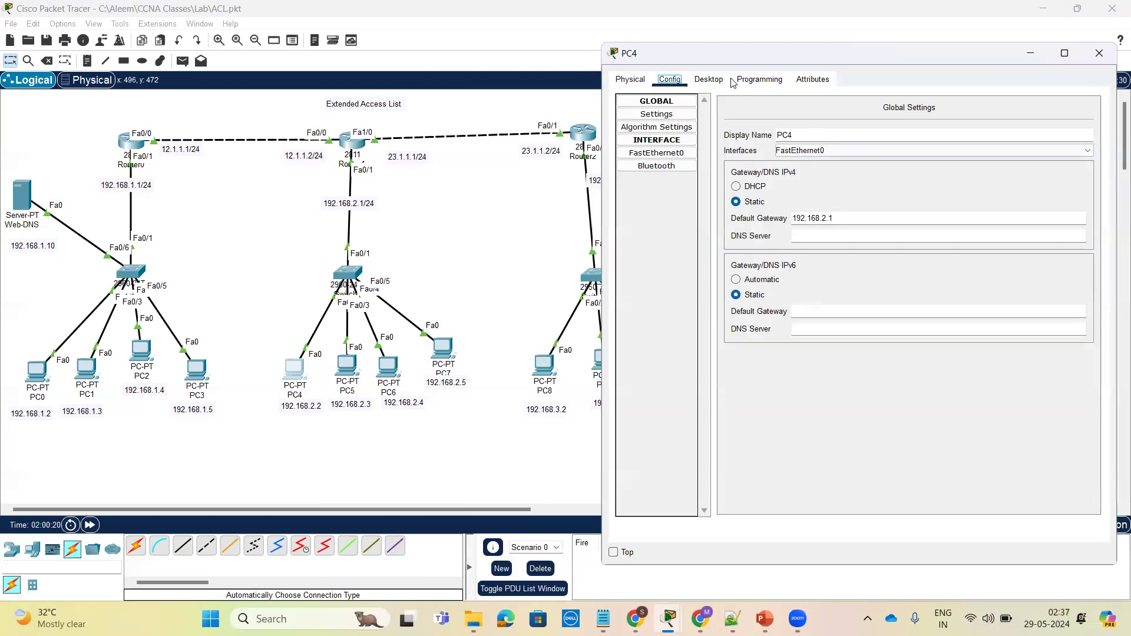
pyautogui.click(718, 79)
pyautogui.click(650, 141)
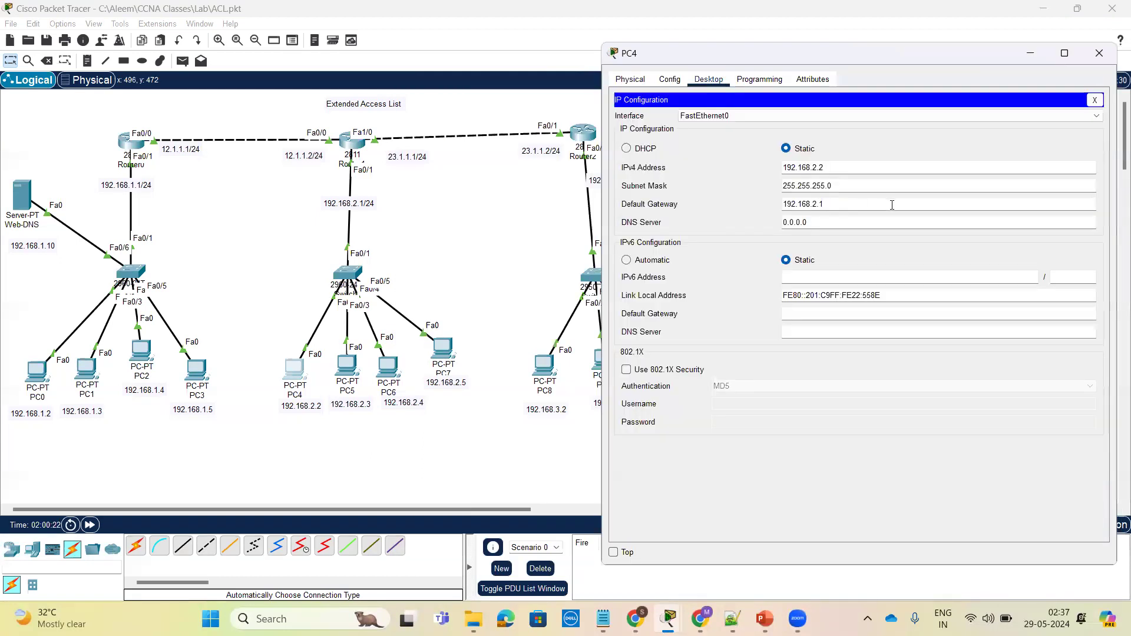
pyautogui.tripleClick(825, 219)
pyautogui.write('192.168.1.10')
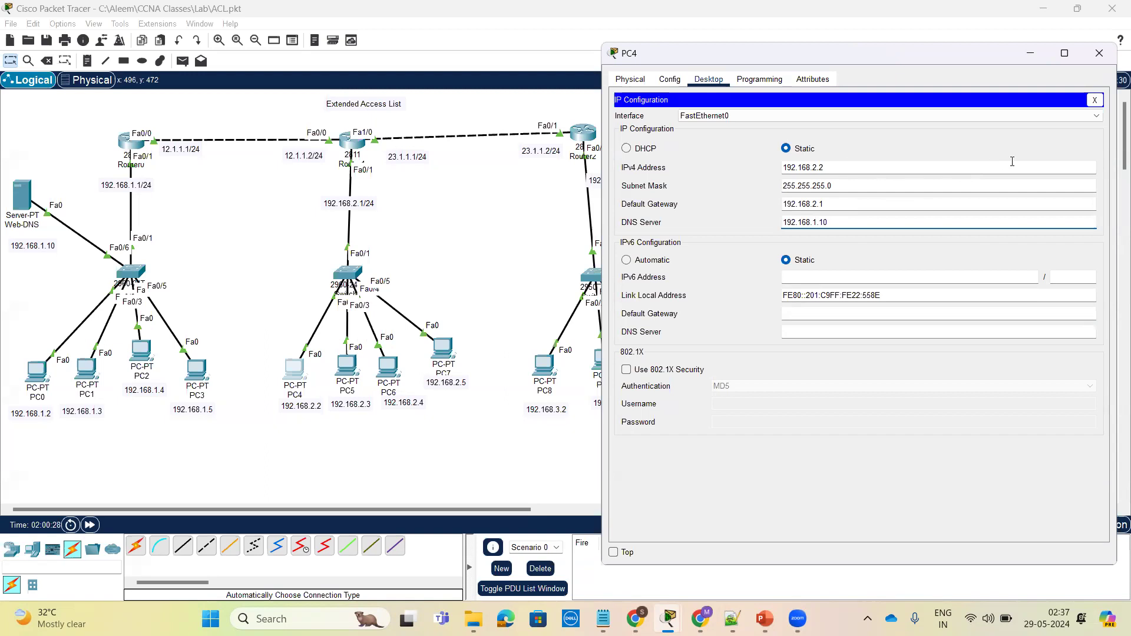
pyautogui.click(1095, 100)
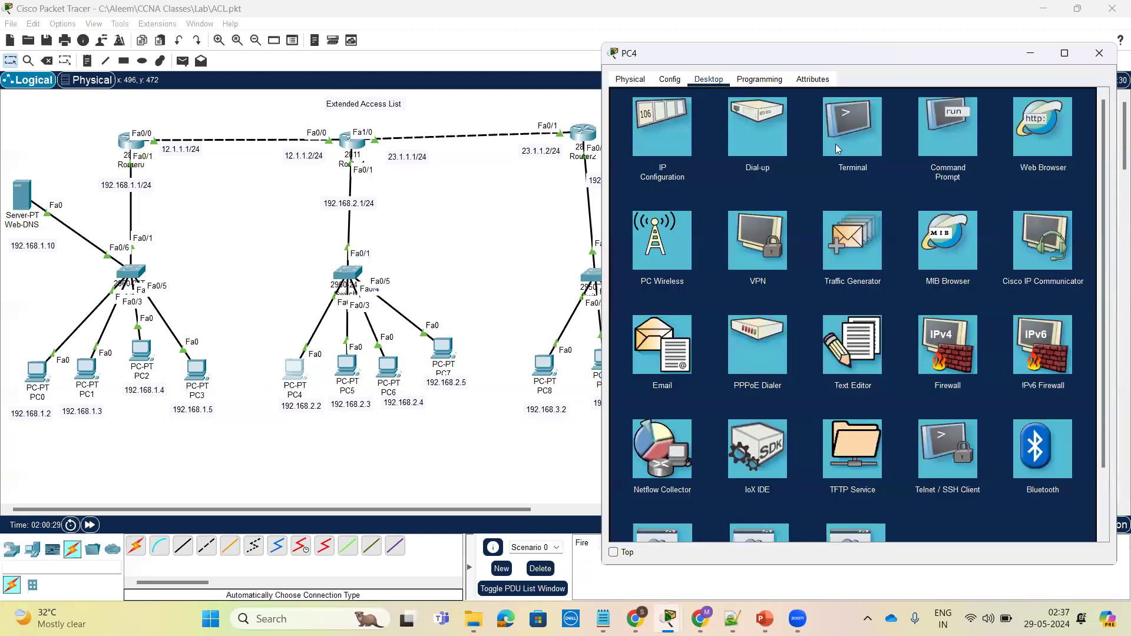
# Step: Ping the Web-DNS server at 192.168.1.10 from PC4's command prompt
pyautogui.click(950, 132)
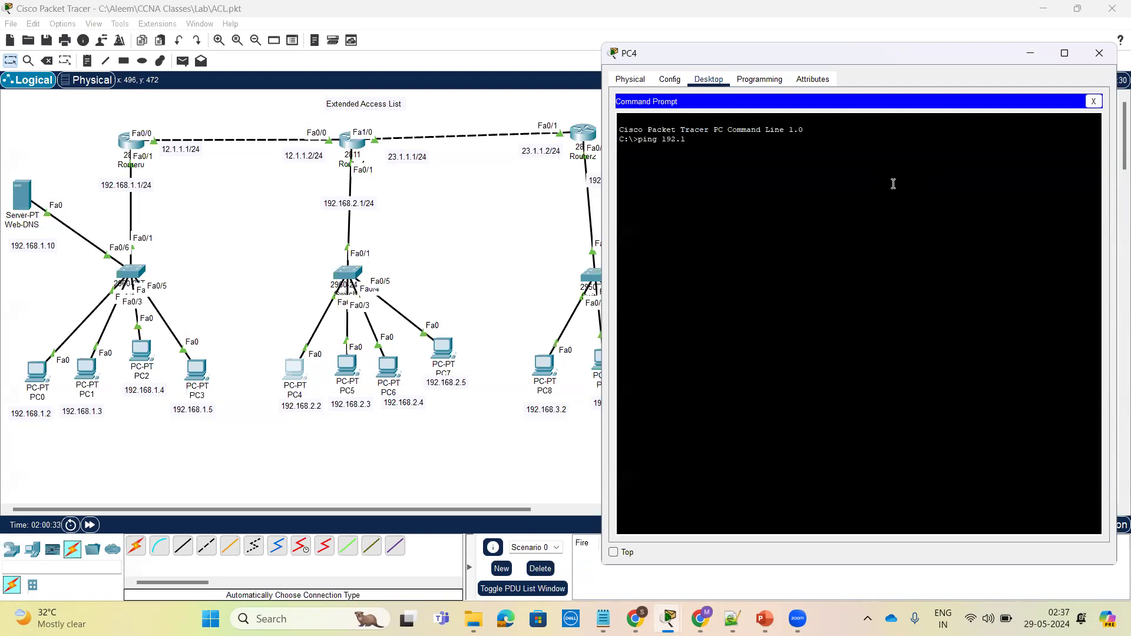
pyautogui.write('ping 192.168.1.10')
pyautogui.press('Return')
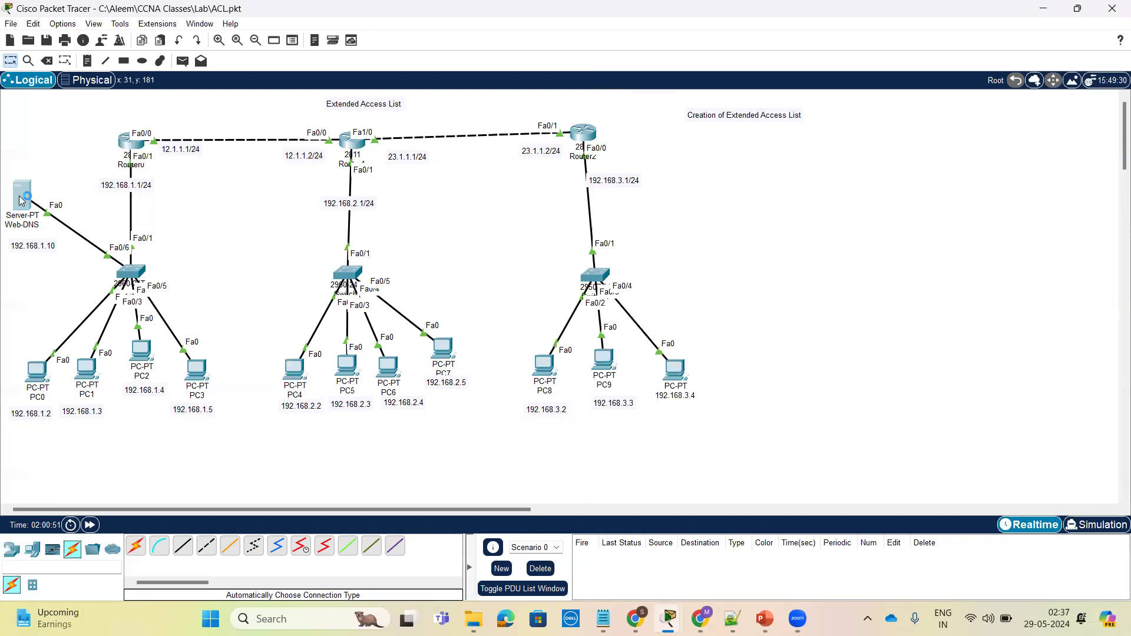
# Step: Ping PC5 at 192.168.2.3 from the Web-DNS server's command prompt
pyautogui.click(23, 198)
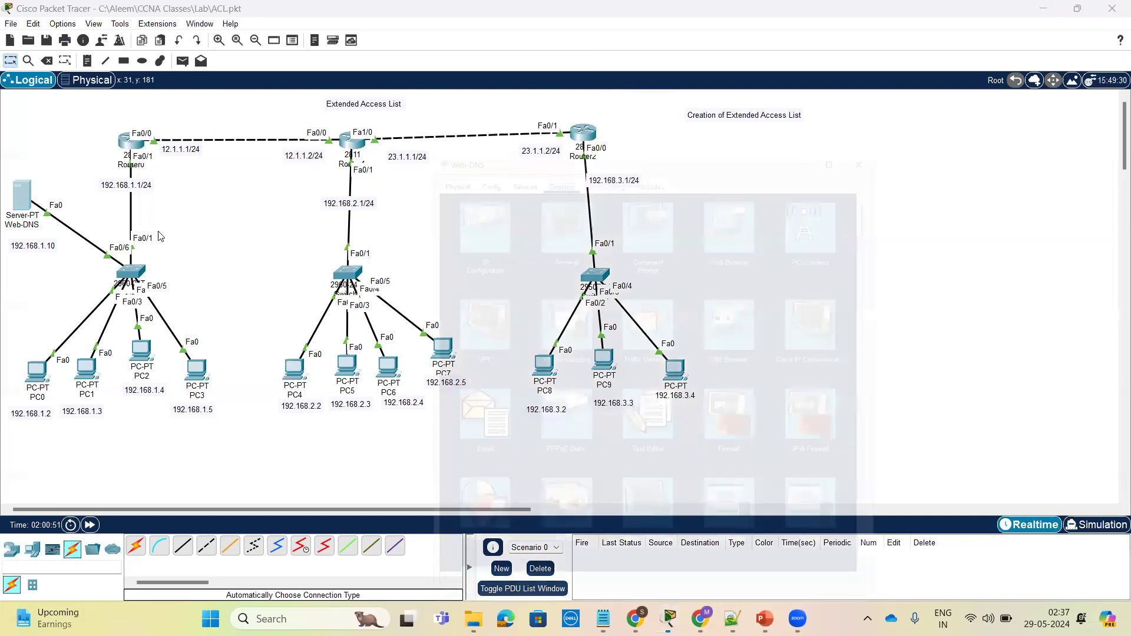
pyautogui.click(669, 168)
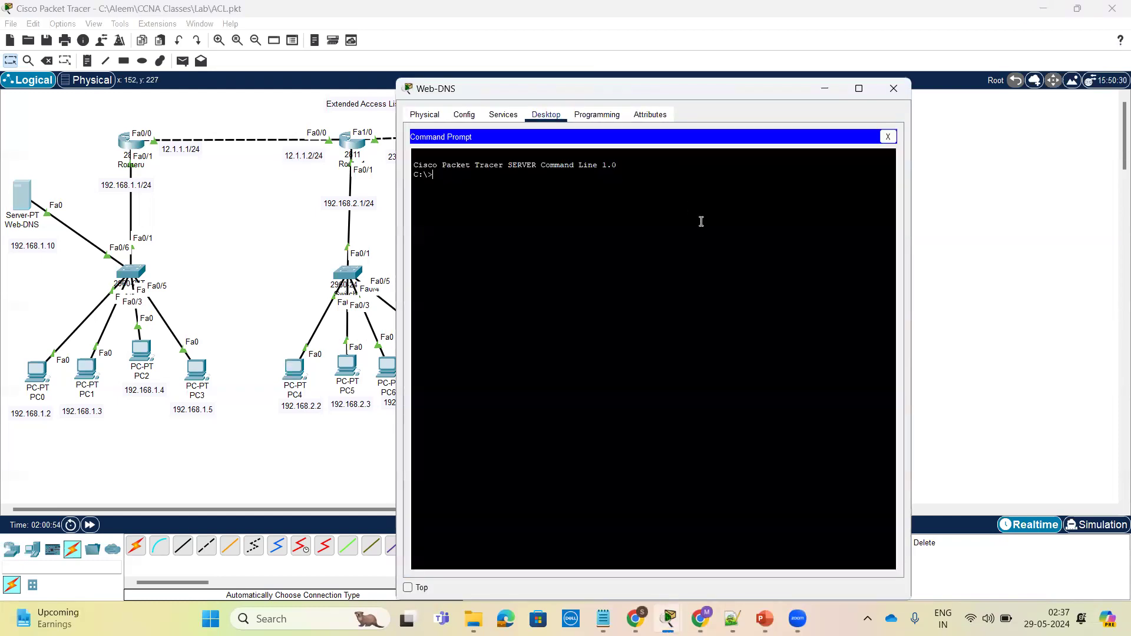
pyautogui.write('pinhg')
pyautogui.press('Return')
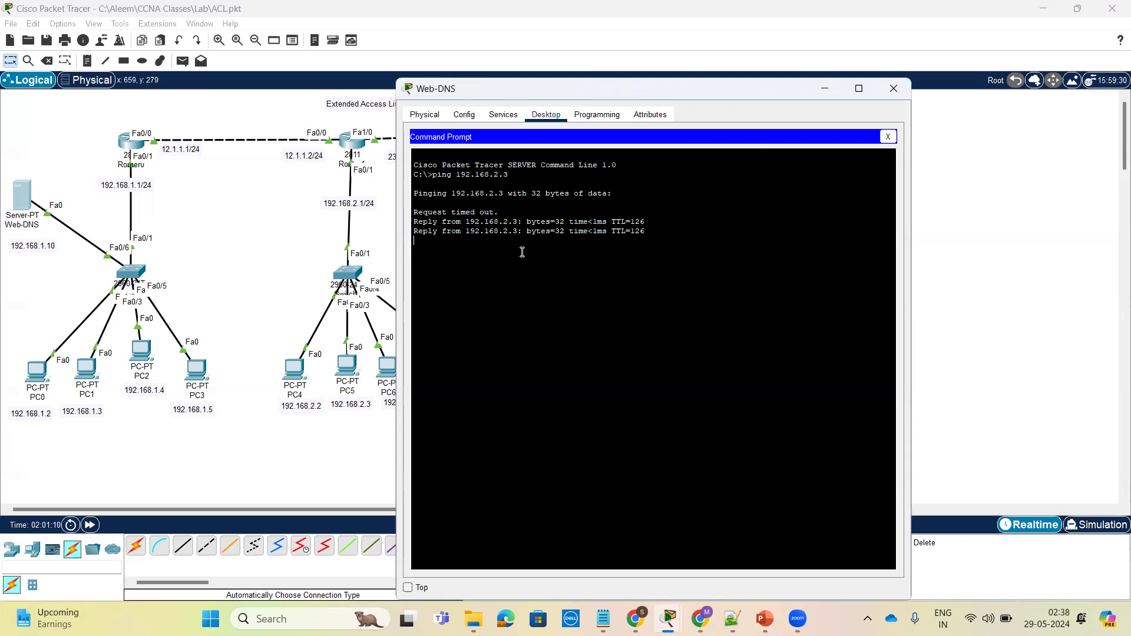
# Step: Ping PC8 at 192.168.3.2 from the Web-DNS server and close the server's window
pyautogui.press('Up')
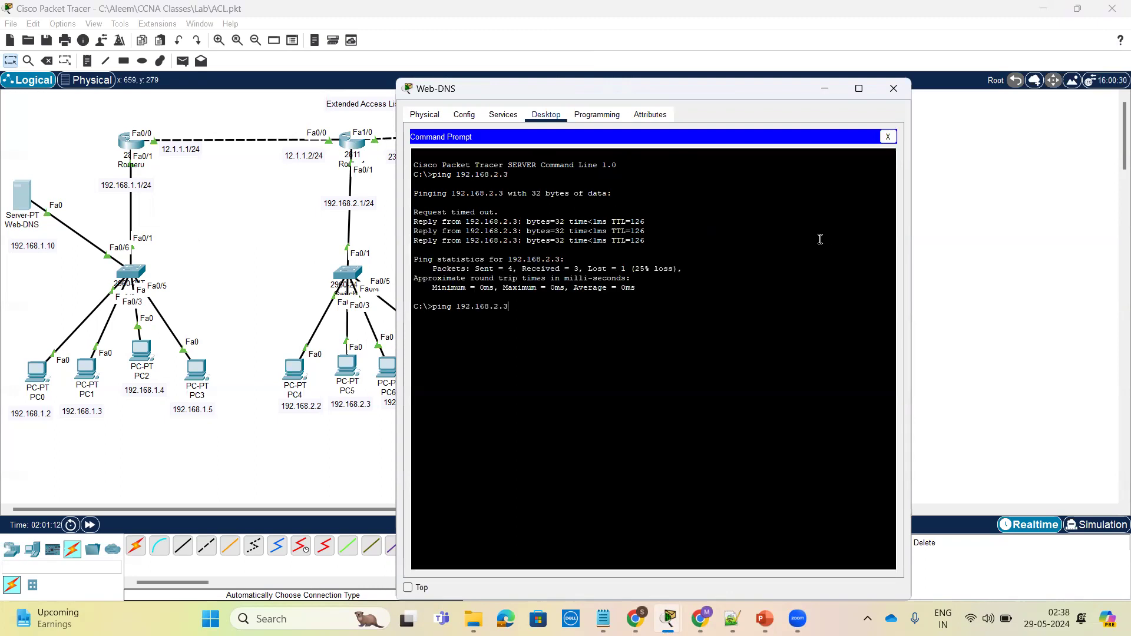
pyautogui.press('Return')
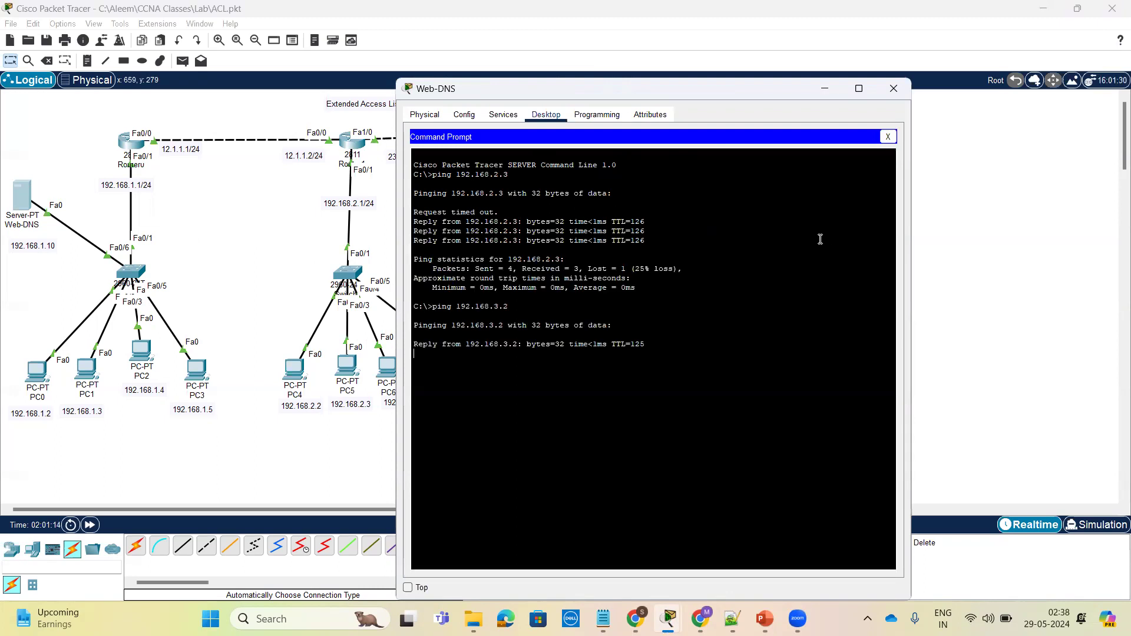
pyautogui.click(890, 89)
# Step: Ping the Web-DNS server at 192.168.1.10 from PC8's command prompt
pyautogui.click(544, 365)
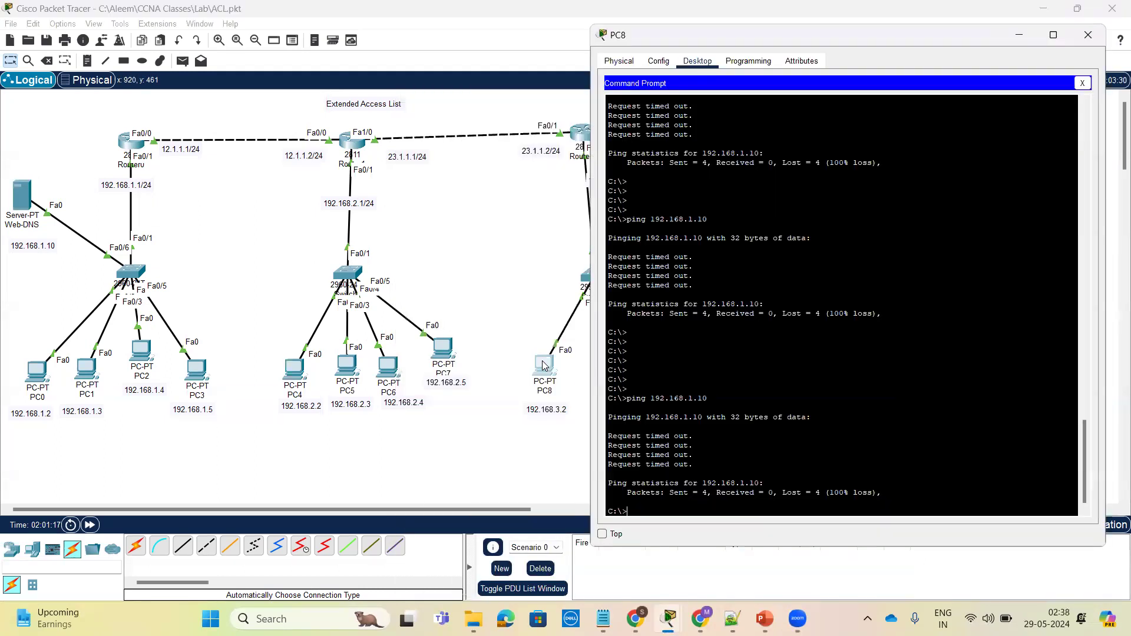
pyautogui.press('Return')
pyautogui.press('Return')
pyautogui.press('Return')
pyautogui.press('Return')
pyautogui.press('Return')
pyautogui.press('Return')
pyautogui.press('Up')
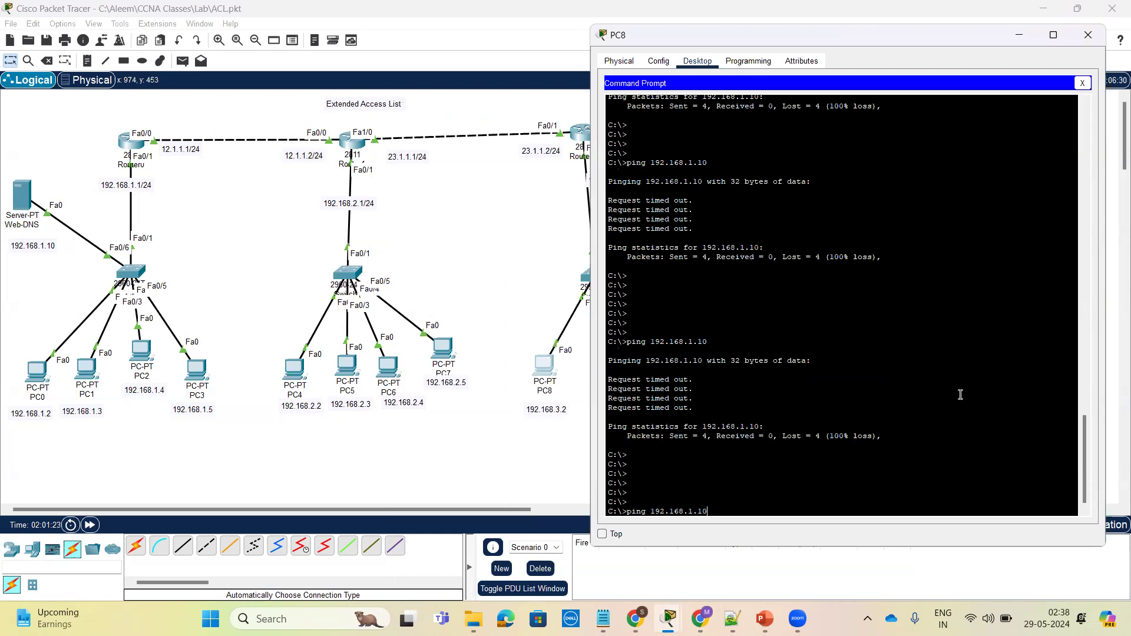
pyautogui.press('Return')
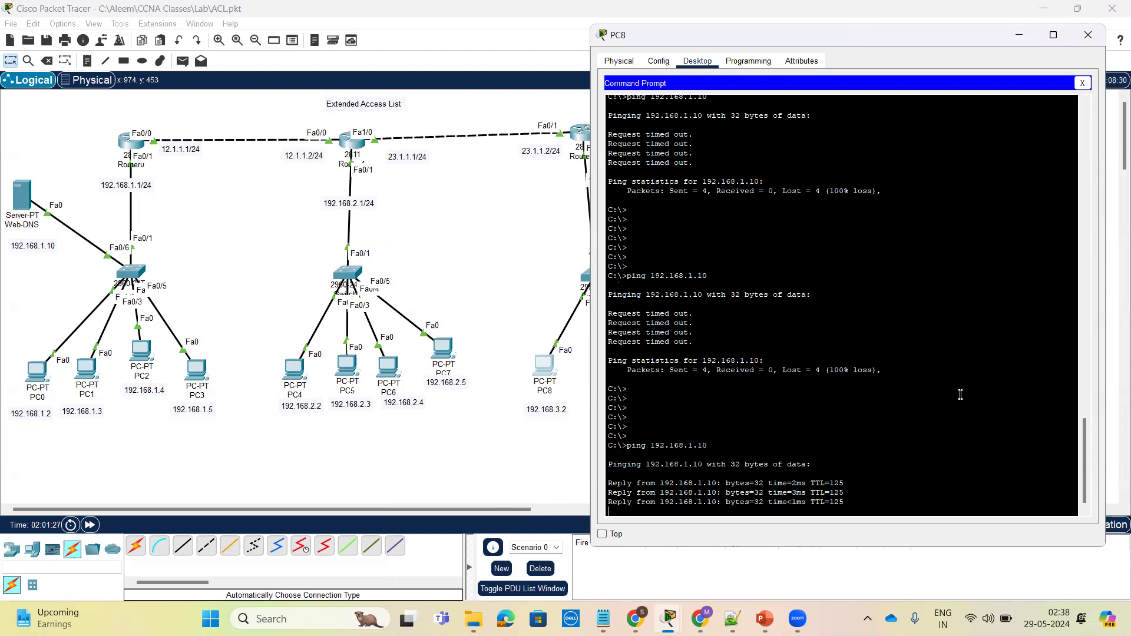
pyautogui.press('Return')
pyautogui.press('Return')
pyautogui.press('Return')
pyautogui.press('Return')
pyautogui.press('Return')
pyautogui.press('Return')
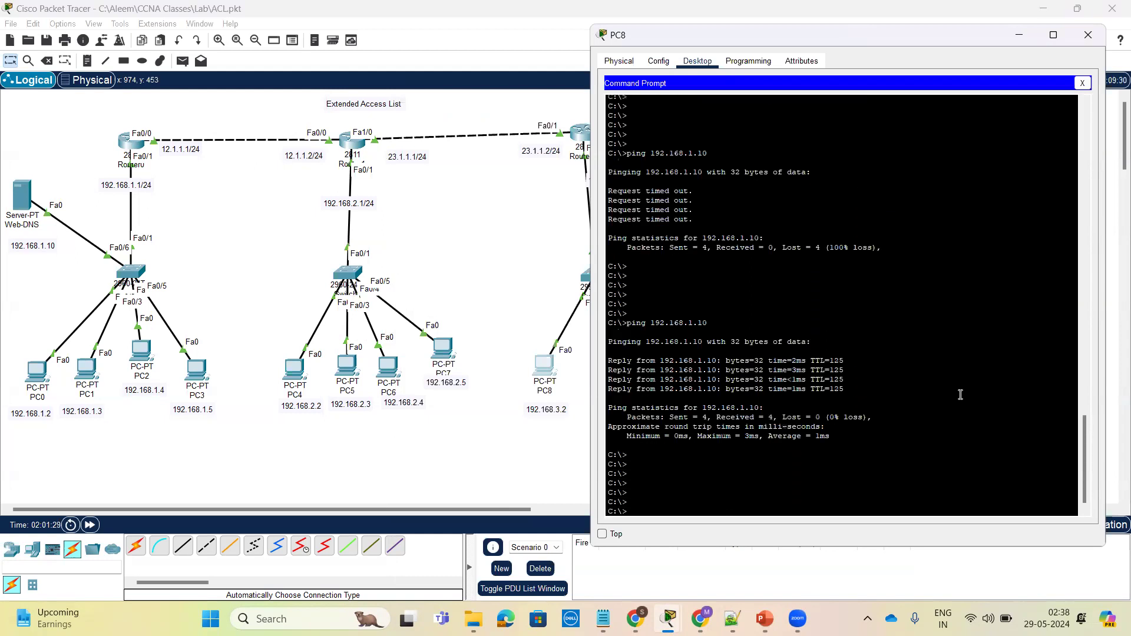
# Step: Ping abc.com by name from PC8's command prompt and review the replies
pyautogui.press('Return')
pyautogui.press('Return')
pyautogui.press('Return')
pyautogui.press('Return')
pyautogui.press('Return')
pyautogui.press('Return')
pyautogui.press('Return')
pyautogui.press('Return')
pyautogui.press('Return')
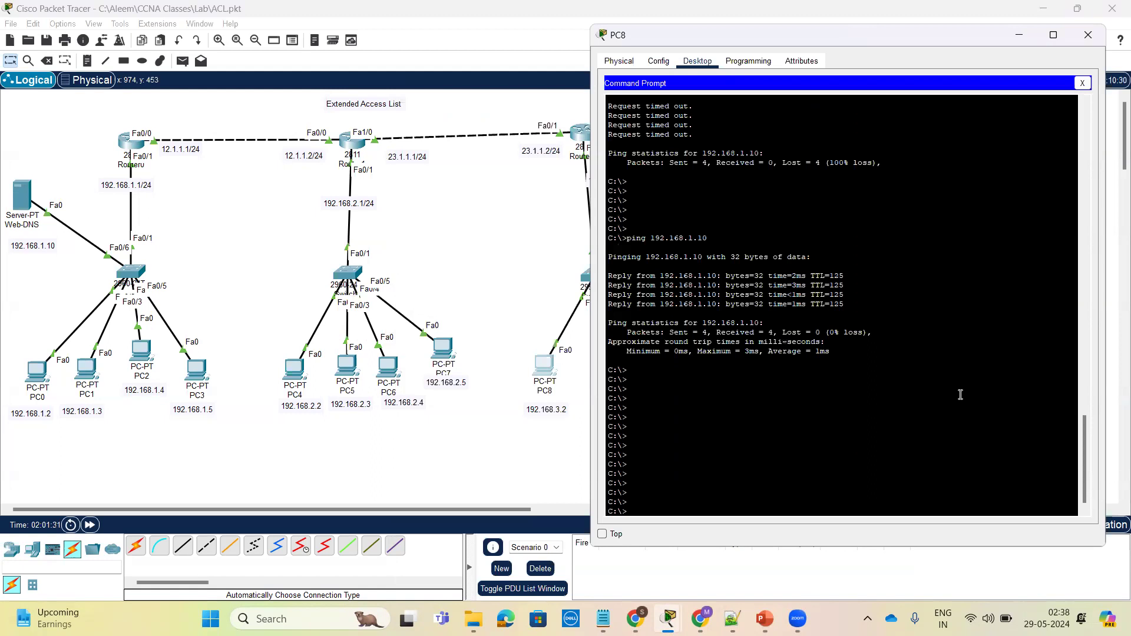
pyautogui.write('ping abc.com')
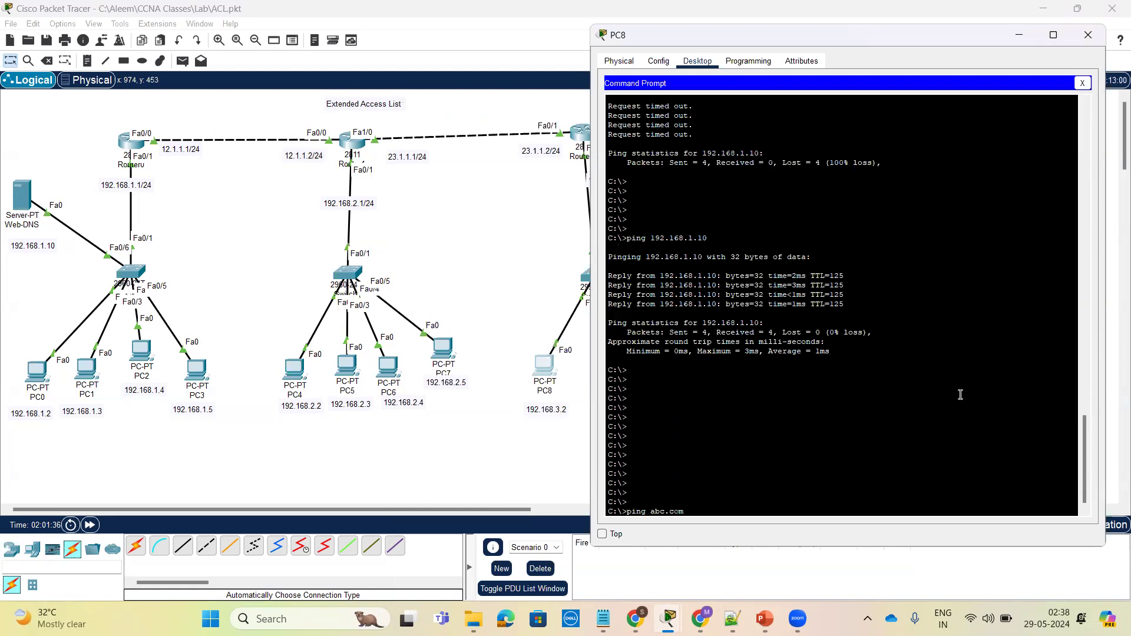
pyautogui.press('Return')
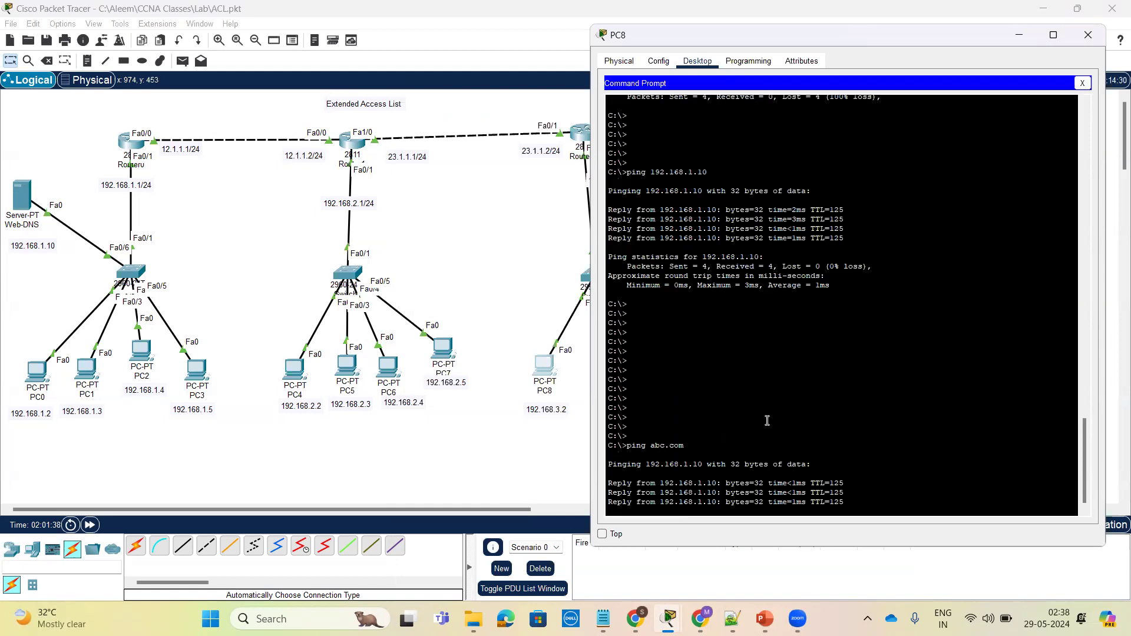
pyautogui.press('Return')
pyautogui.press('Return')
pyautogui.press('Return')
pyautogui.press('Return')
pyautogui.press('Return')
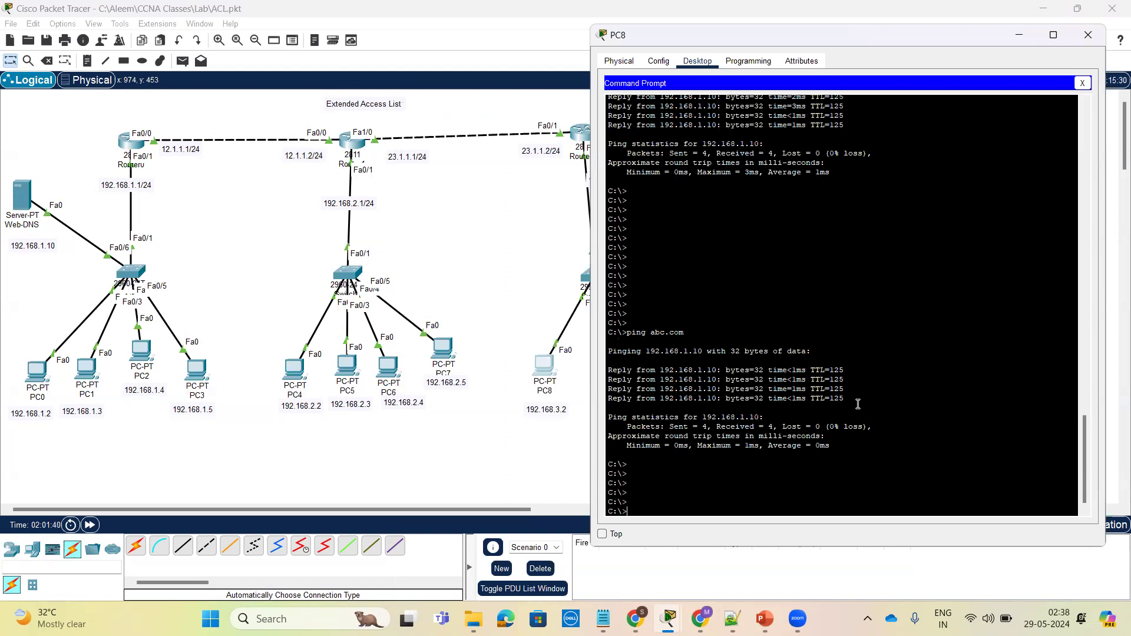
pyautogui.scroll(1, 723, 207)
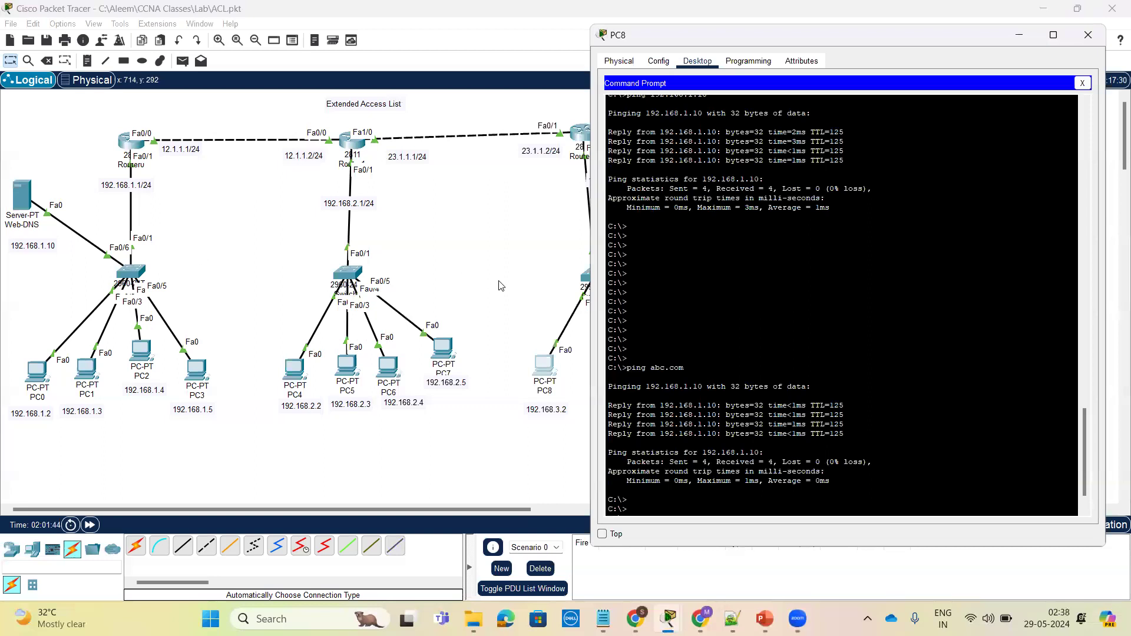
pyautogui.scroll(-1, 909, 293)
# Step: Run nslookup on PC8, query abc.com, and highlight the returned address
pyautogui.press('Return')
pyautogui.press('Return')
pyautogui.press('Return')
pyautogui.press('Return')
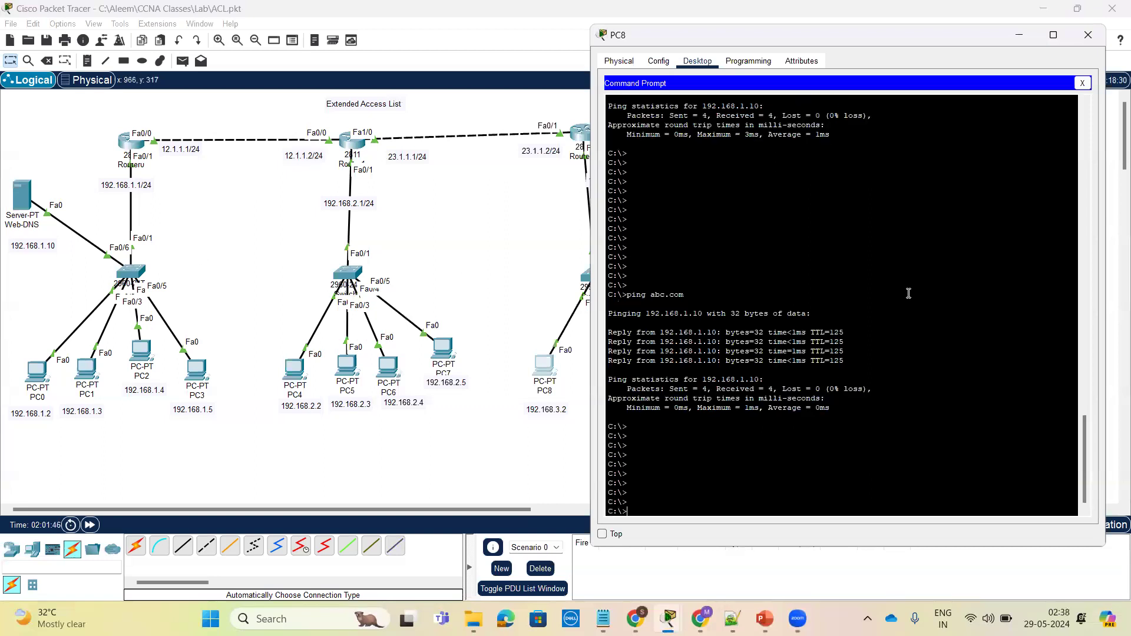
pyautogui.write('nslookup')
pyautogui.press('Return')
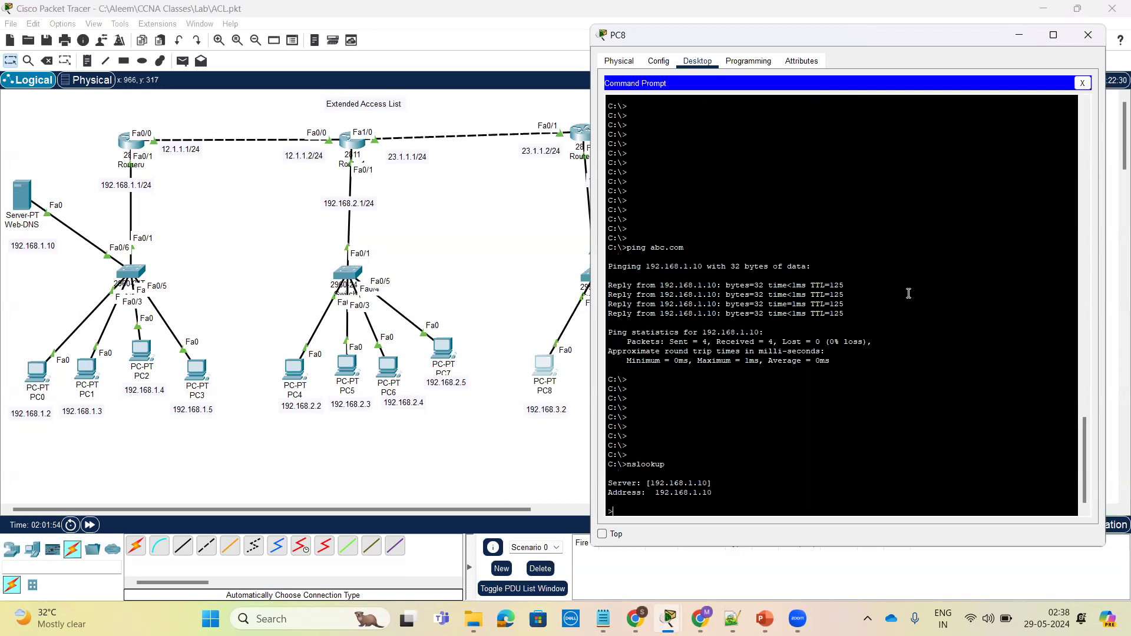
pyautogui.press('Return')
pyautogui.press('Return')
pyautogui.press('Return')
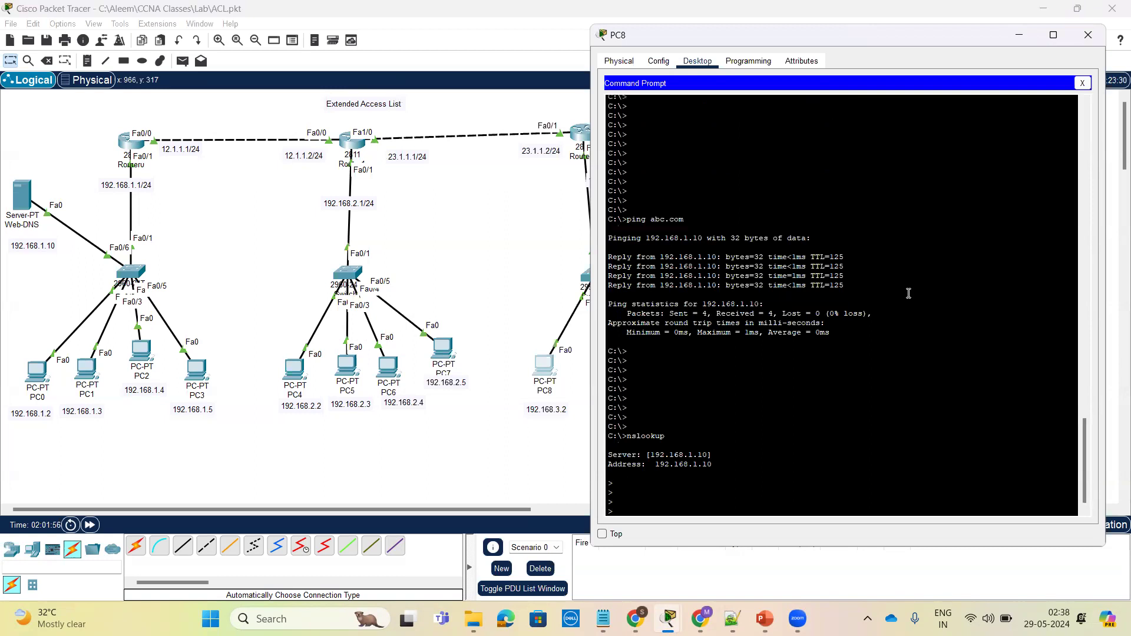
pyautogui.write('abc.com')
pyautogui.press('Return')
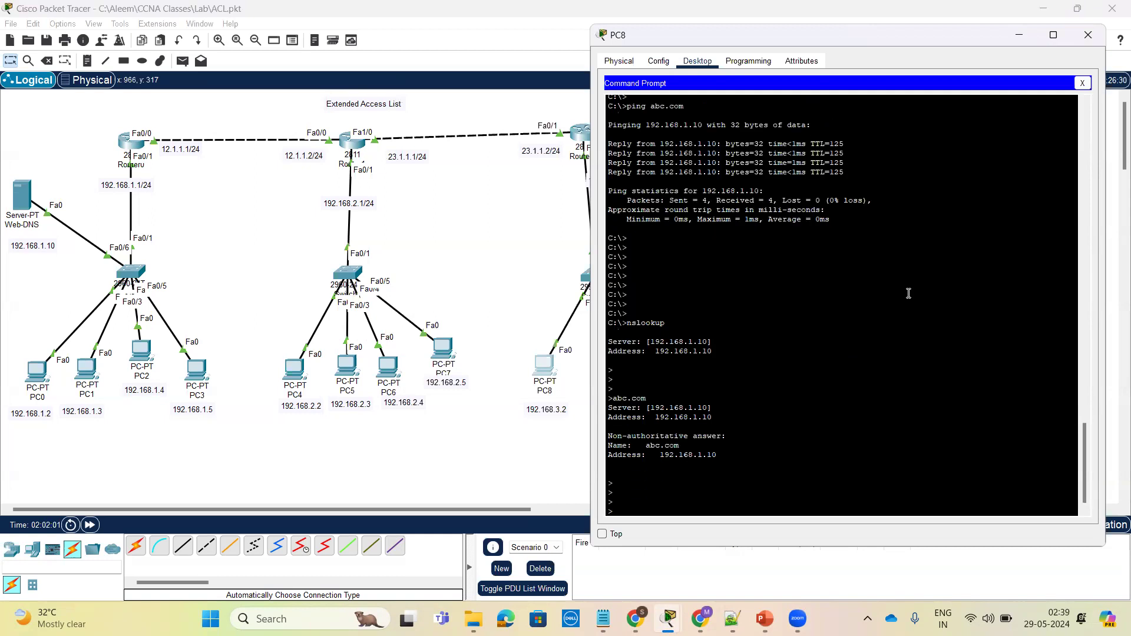
pyautogui.moveTo(646, 446); pyautogui.dragTo(684, 442)
pyautogui.click(660, 454)
pyautogui.moveTo(656, 455); pyautogui.dragTo(719, 454)
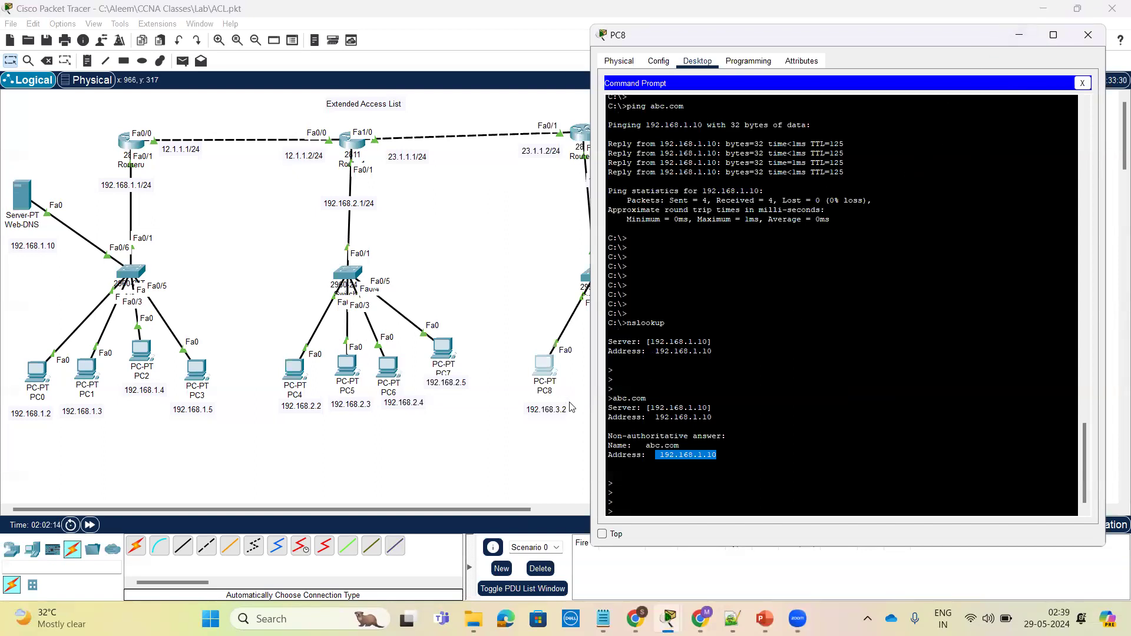
# Step: Ping abc.com from PC9's command prompt, close the prompt and open PC9's web browser
pyautogui.click(577, 386)
pyautogui.click(602, 361)
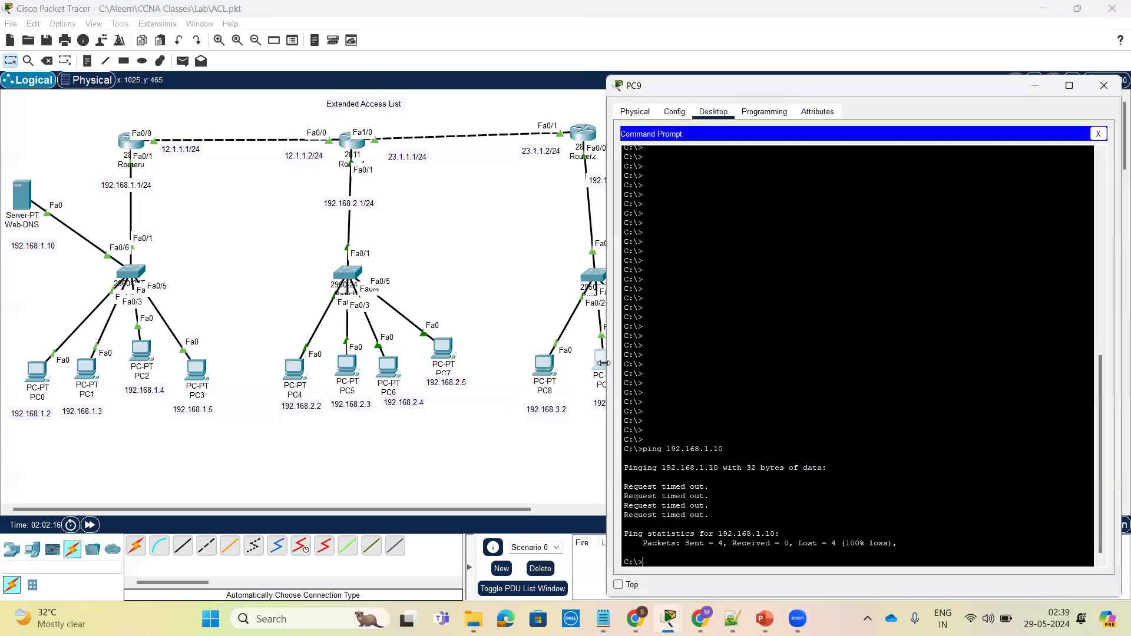
pyautogui.press('Return')
pyautogui.press('Return')
pyautogui.press('Return')
pyautogui.press('Return')
pyautogui.press('Return')
pyautogui.write('ping abc.com')
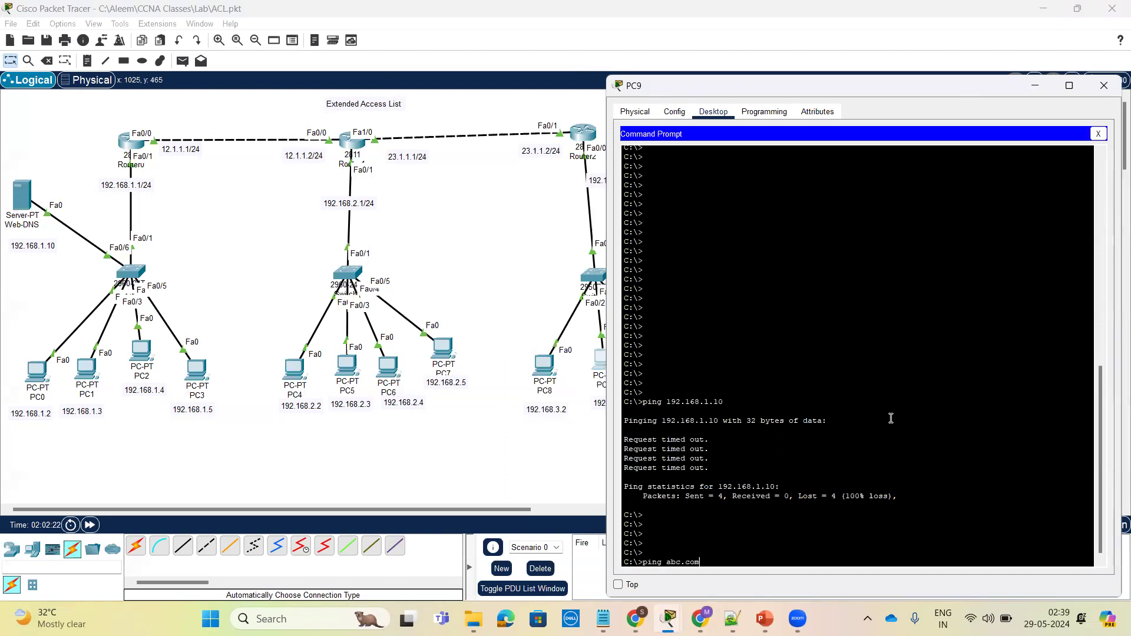
pyautogui.press('Return')
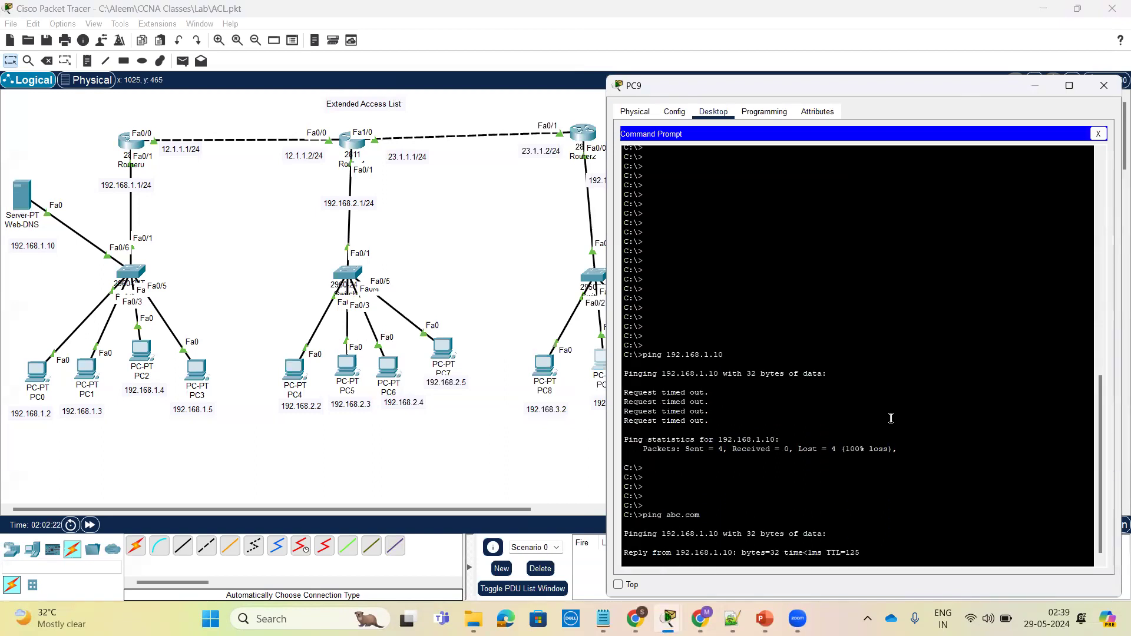
pyautogui.click(1098, 134)
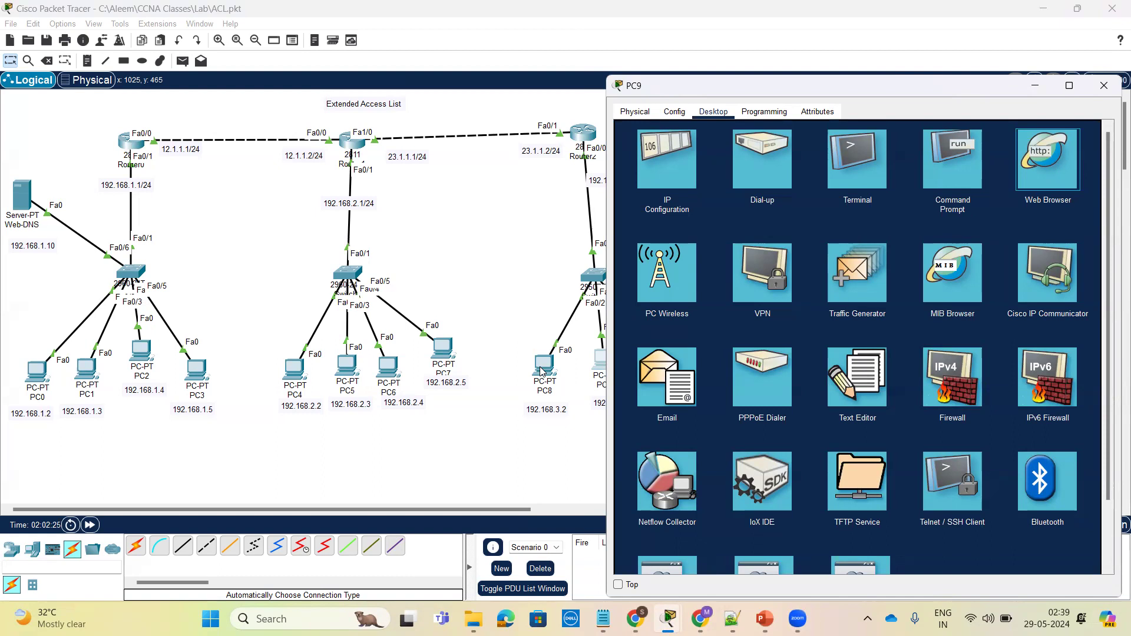
pyautogui.click(1063, 176)
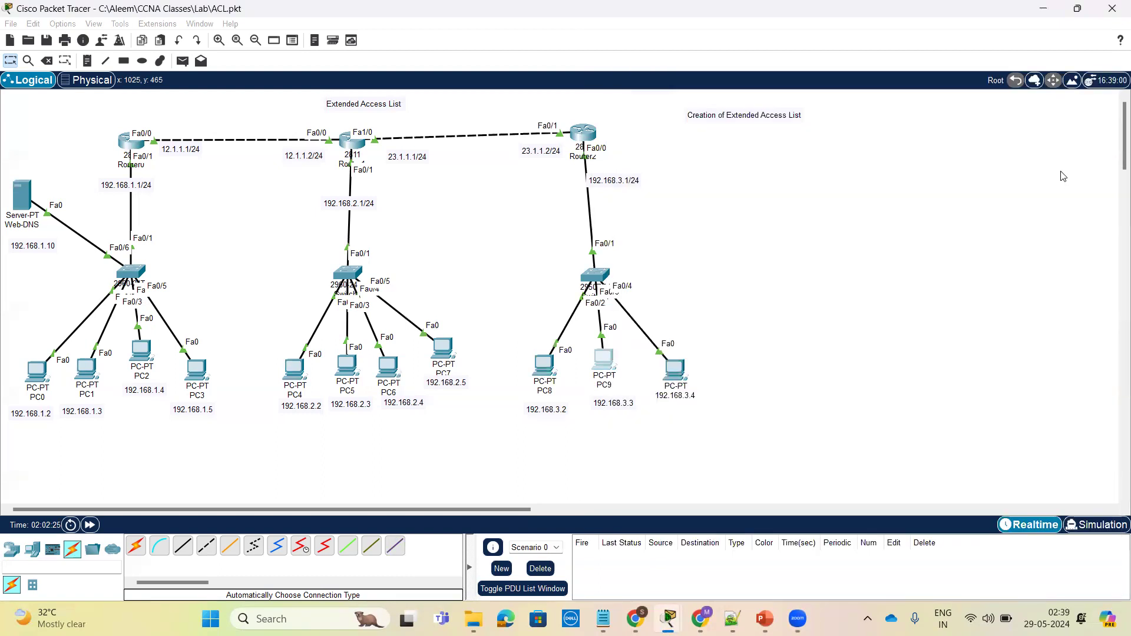
# Step: Exit nslookup on PC8, close its command prompt and open its web browser
pyautogui.click(543, 365)
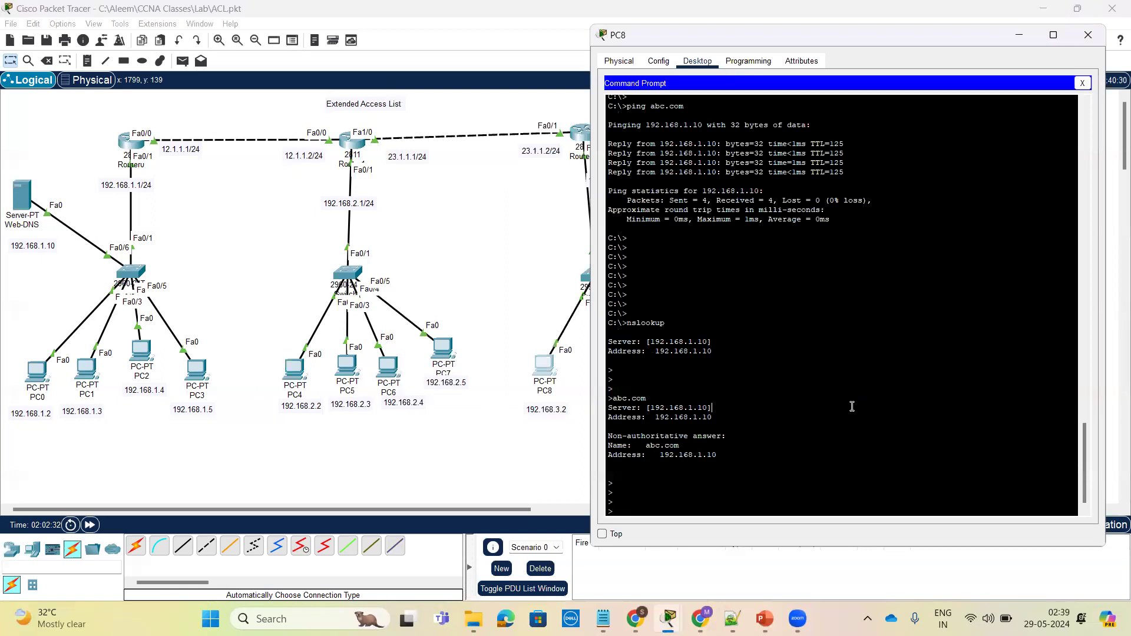
pyautogui.press('Return')
pyautogui.press('Return')
pyautogui.press('Return')
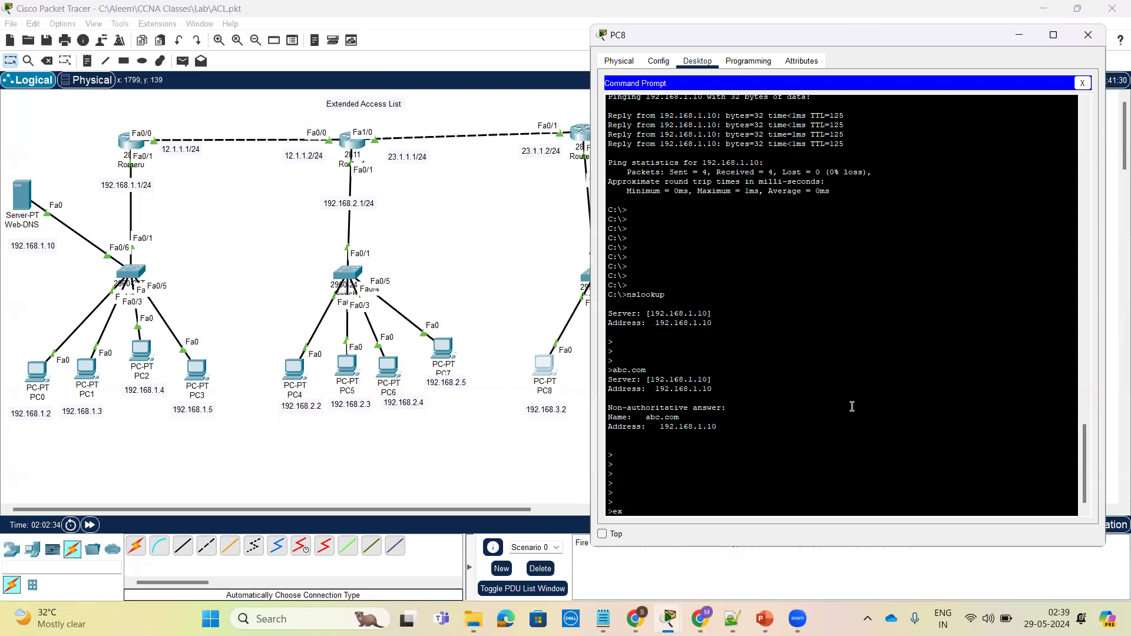
pyautogui.press('Return')
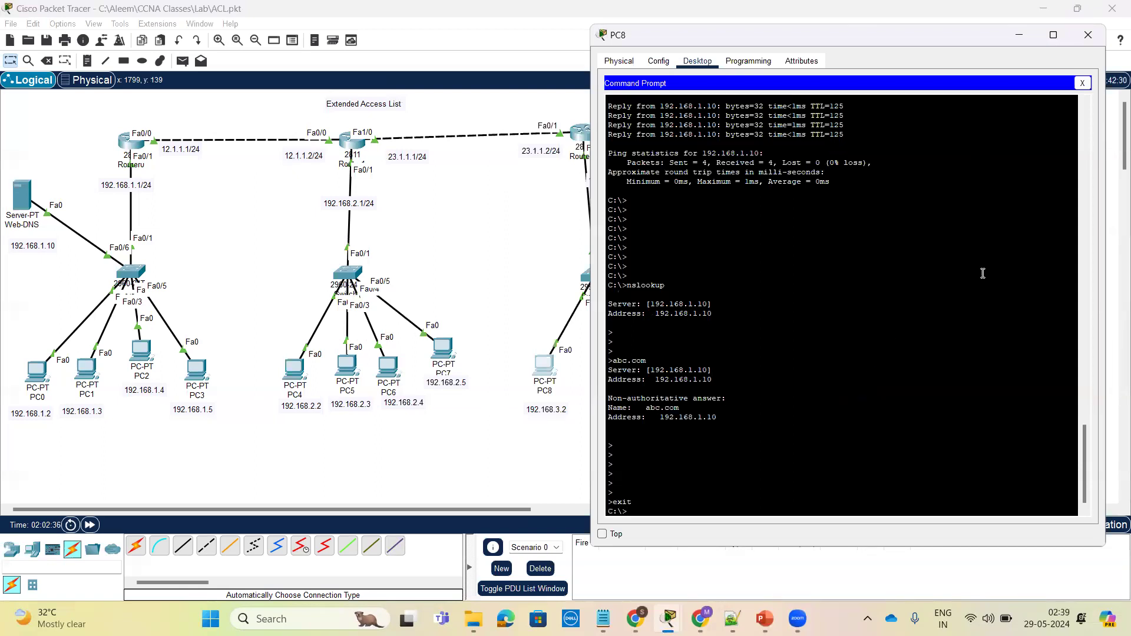
pyautogui.click(1082, 83)
pyautogui.click(1011, 127)
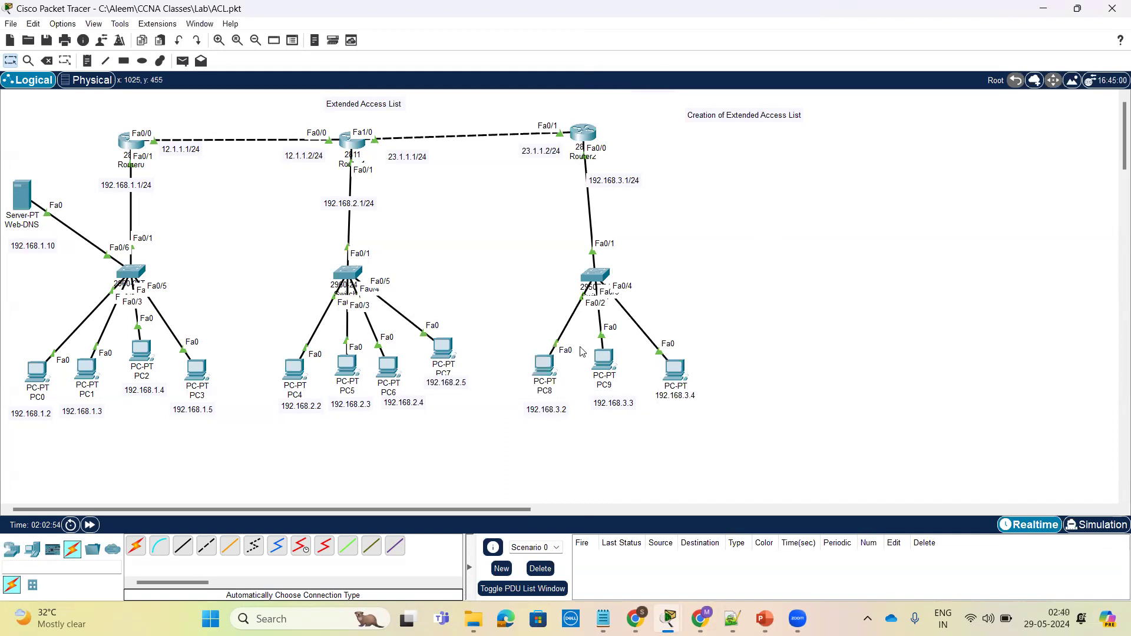
# Step: Rename PC9 as "ping" and PC8 as "web" on the topology
pyautogui.click(600, 389)
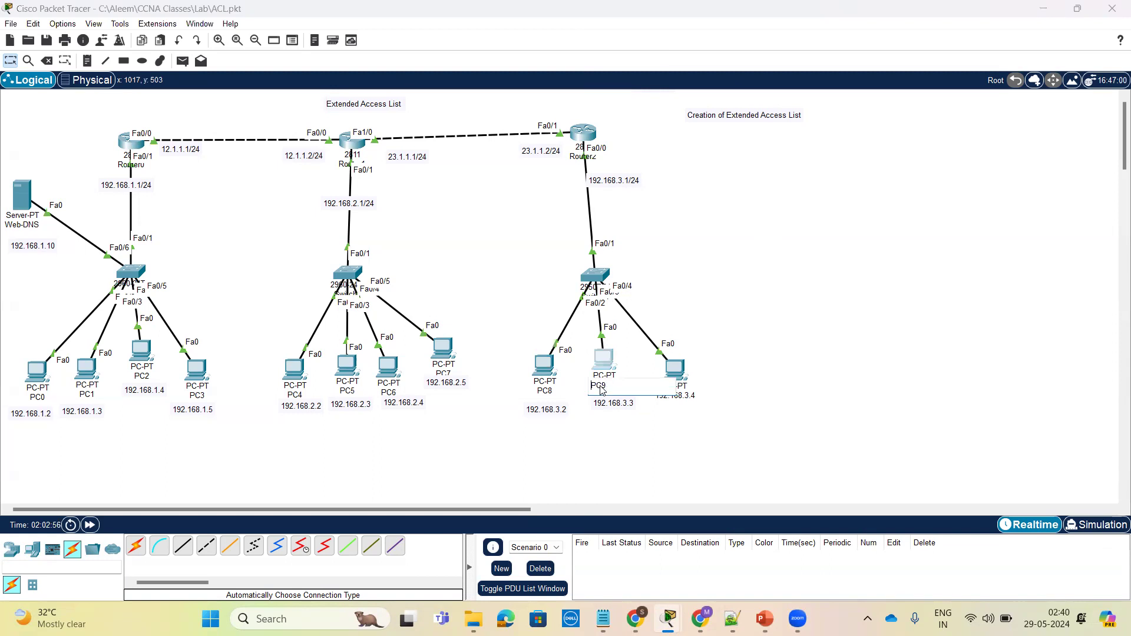
pyautogui.doubleClick(615, 385)
pyautogui.write('pi')
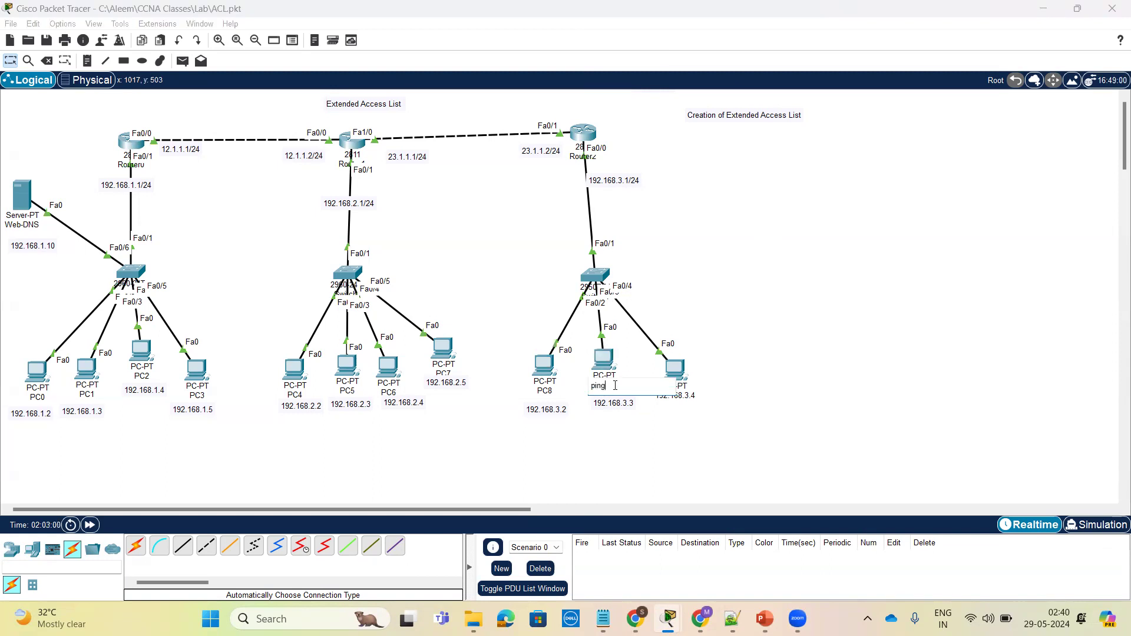
pyautogui.write('ng')
pyautogui.click(548, 389)
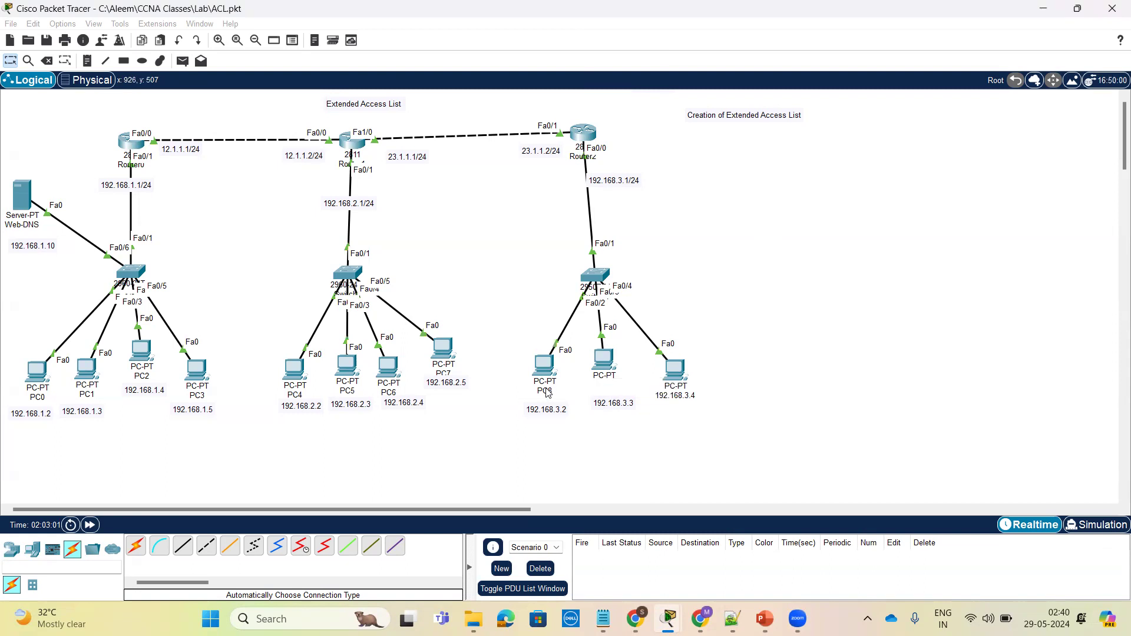
pyautogui.doubleClick(551, 389)
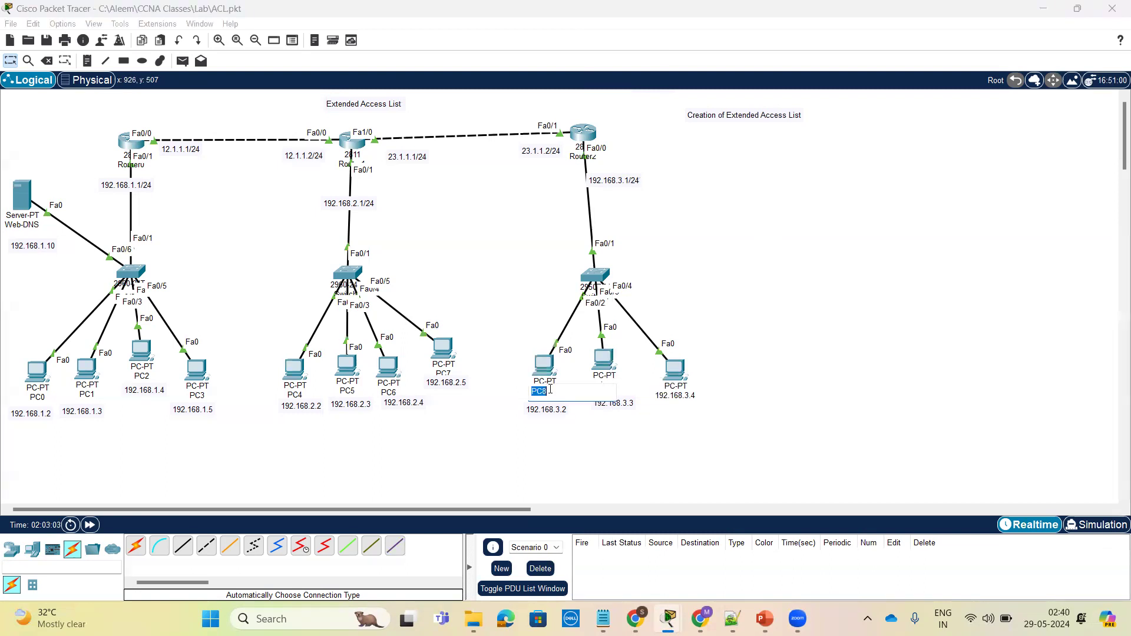
pyautogui.write('web')
pyautogui.click(567, 441)
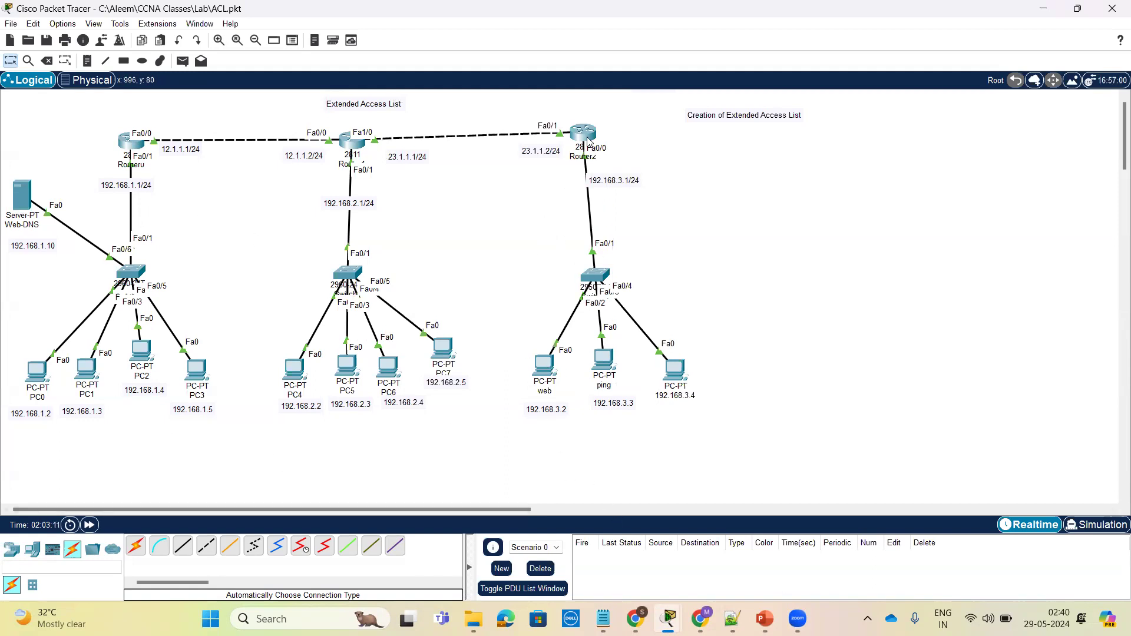
# Step: Load abc.com in the web browser of the PC named web and put its window away
pyautogui.click(539, 366)
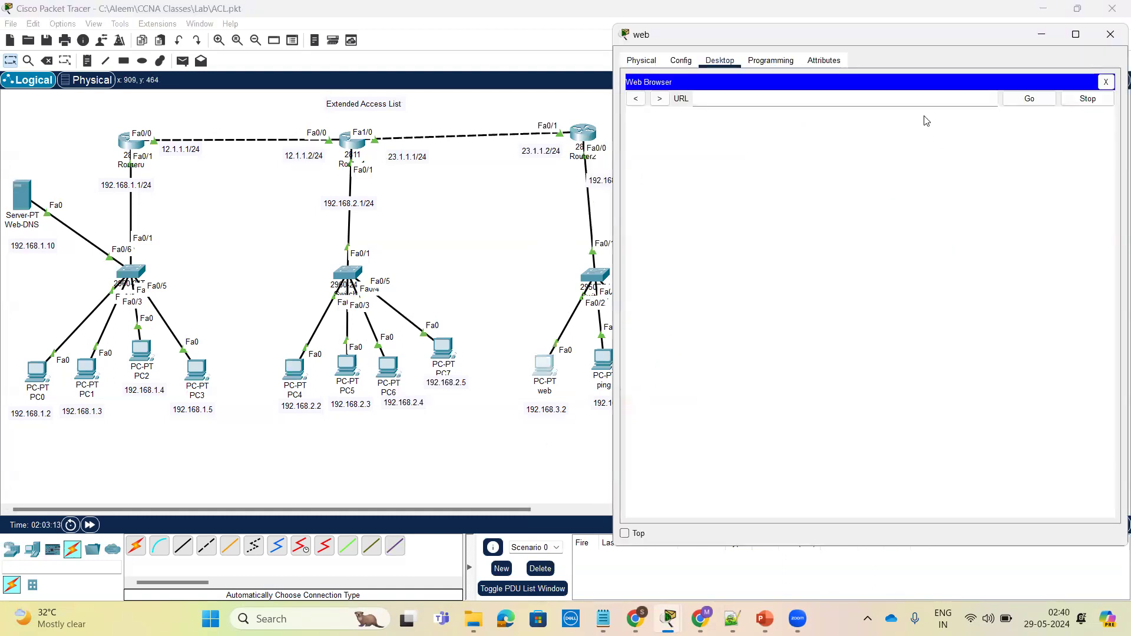
pyautogui.write('abc.com')
pyautogui.press('Return')
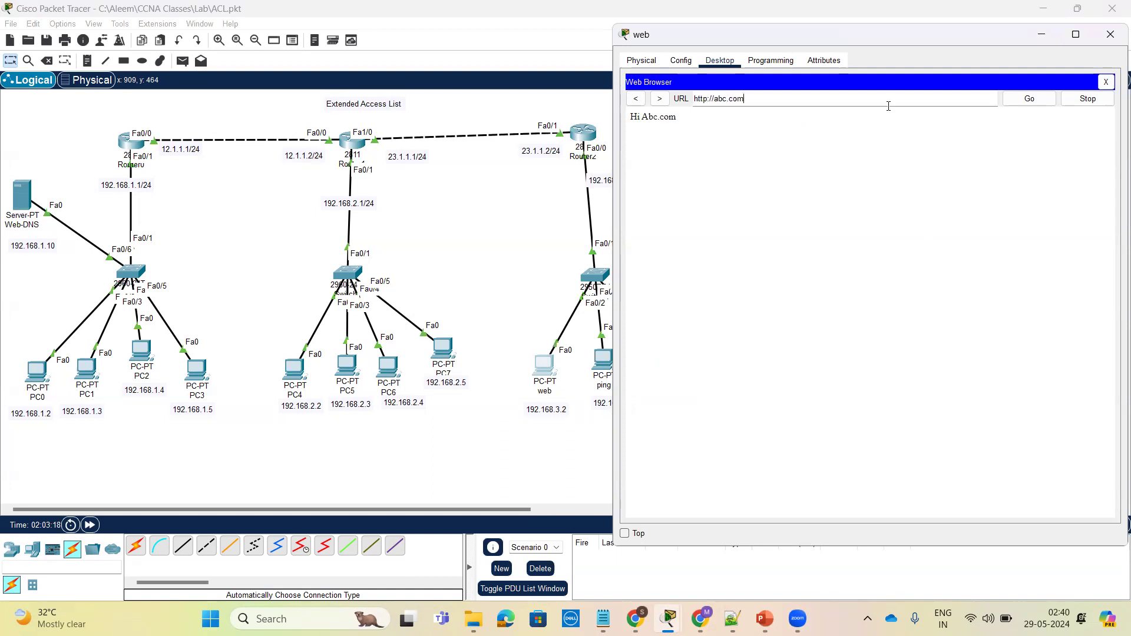
pyautogui.click(1050, 35)
# Step: Load abc.com in the web browser of the PC named ping and put its window away
pyautogui.click(602, 358)
pyautogui.click(757, 144)
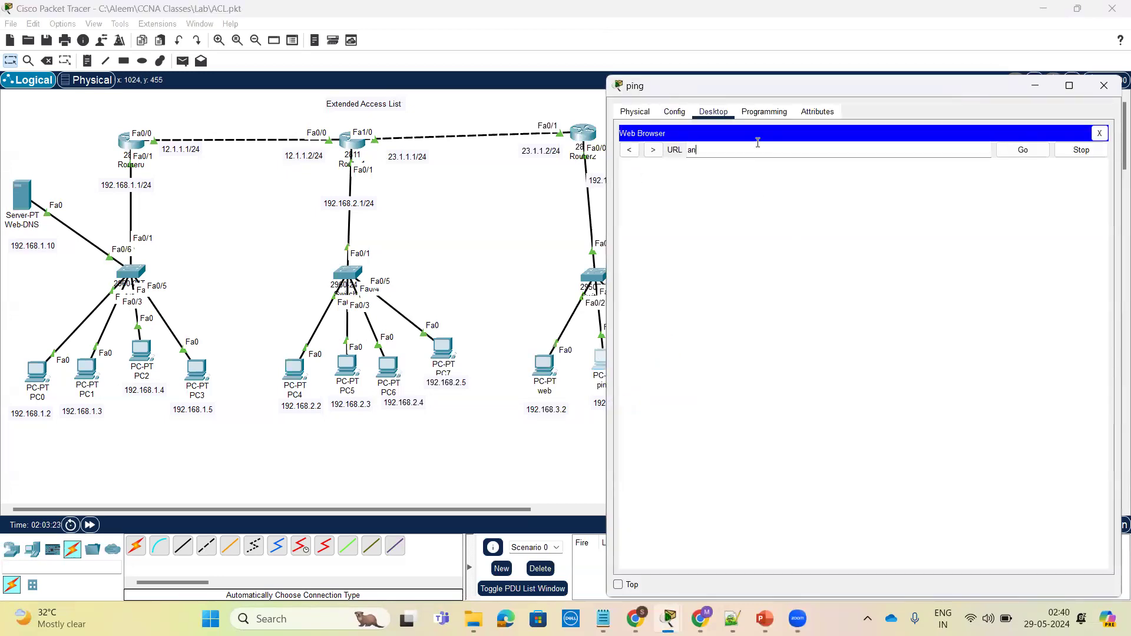
pyautogui.write('abc.com')
pyautogui.press('Return')
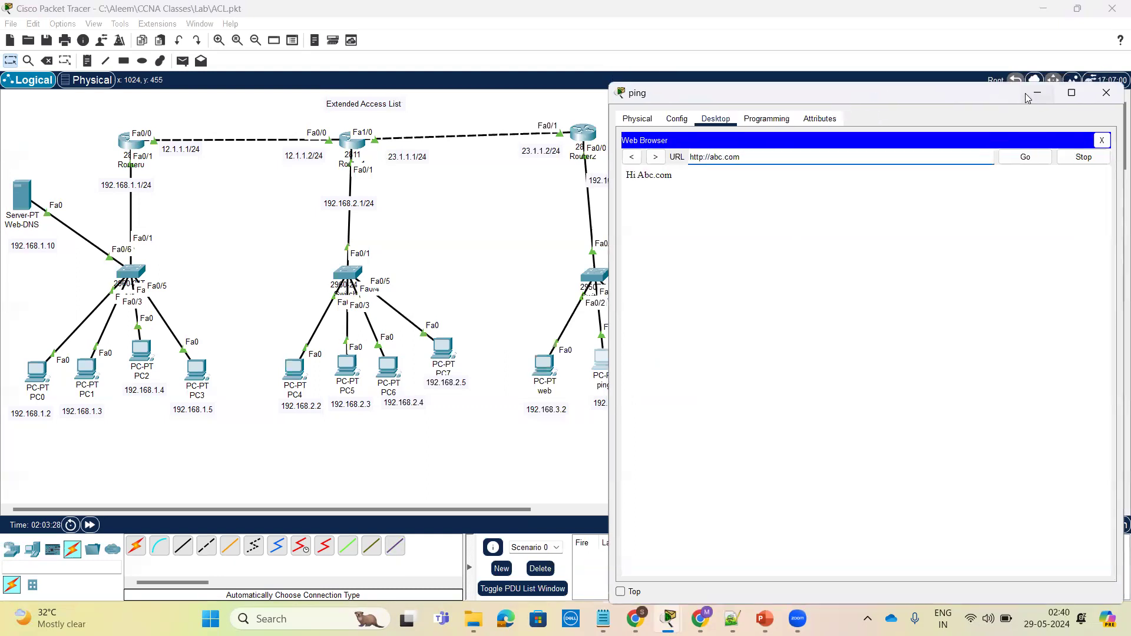
pyautogui.click(1104, 85)
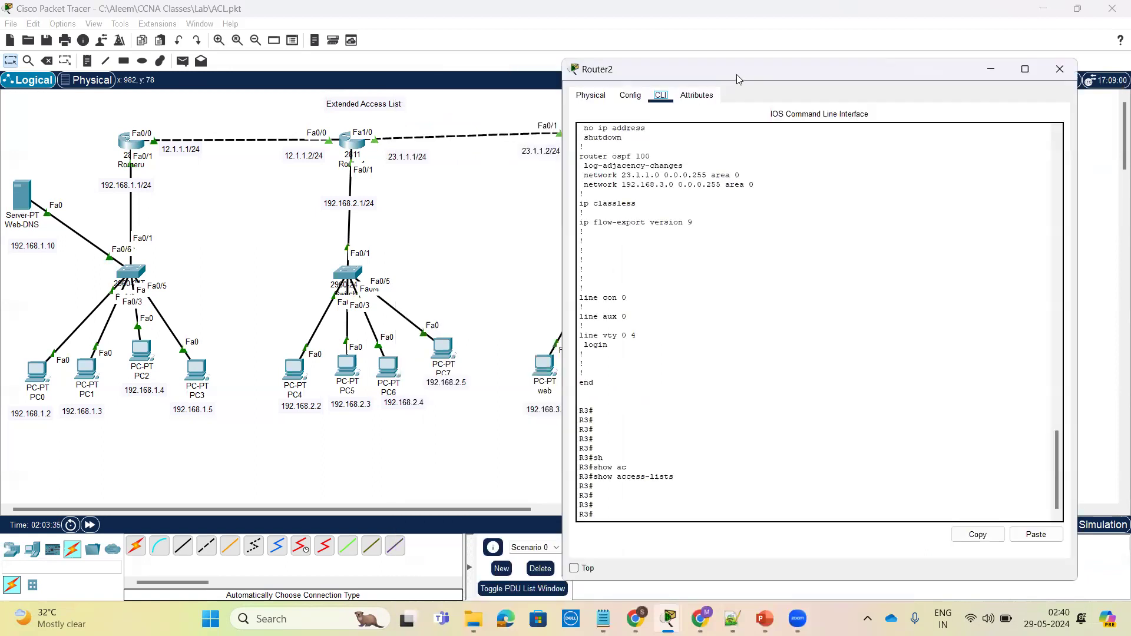
# Step: Enter global configuration mode in Router2's command line with conf t
pyautogui.moveTo(736, 74); pyautogui.dragTo(772, 65)
pyautogui.click(919, 449)
pyautogui.press('Return')
pyautogui.press('Return')
pyautogui.press('Return')
pyautogui.press('Return')
pyautogui.press('Return')
pyautogui.write('conf t')
pyautogui.press('Return')
pyautogui.press('Return')
pyautogui.press('Return')
pyautogui.press('Return')
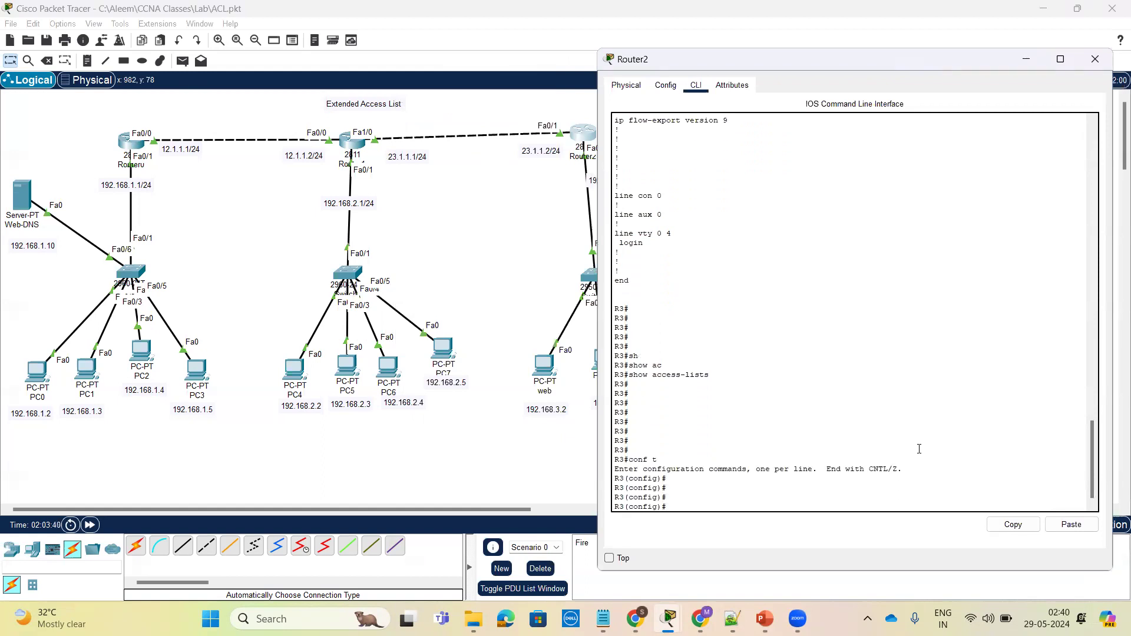
# Step: Begin an extended access-list 111 deny entry, consulting the inline help for list numbers, actions and protocols
pyautogui.write('ac')
pyautogui.press('Tab')
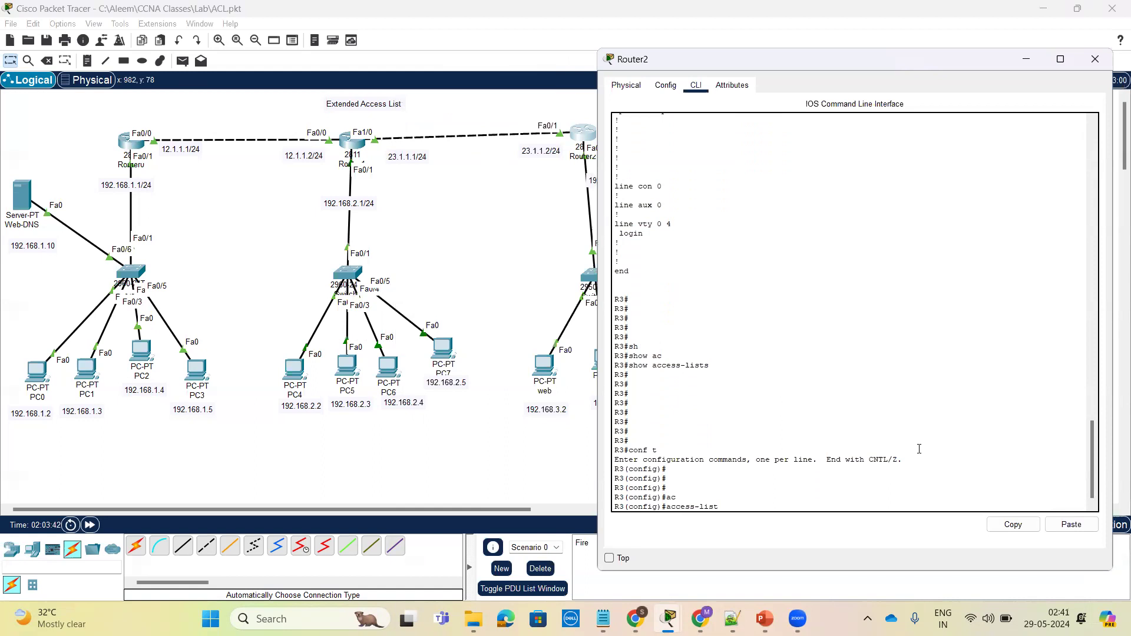
pyautogui.write('?')
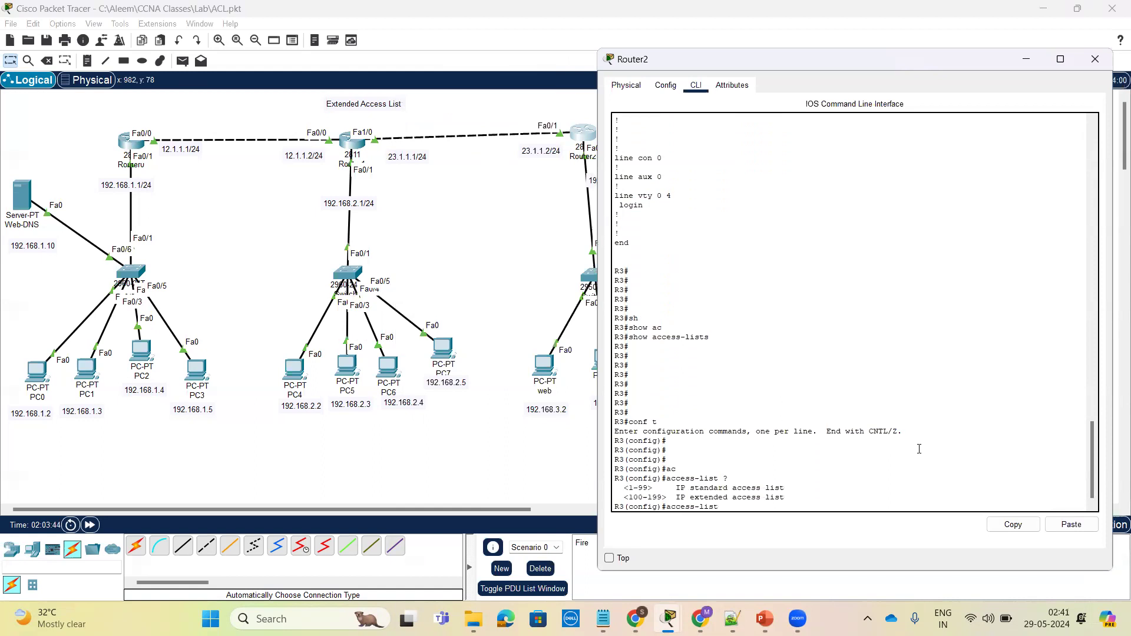
pyautogui.moveTo(626, 497); pyautogui.dragTo(790, 499)
pyautogui.click(789, 510)
pyautogui.write('20')
pyautogui.press('BackSpace')
pyautogui.write('11 ?')
pyautogui.write('d')
pyautogui.press('Tab')
pyautogui.write('?')
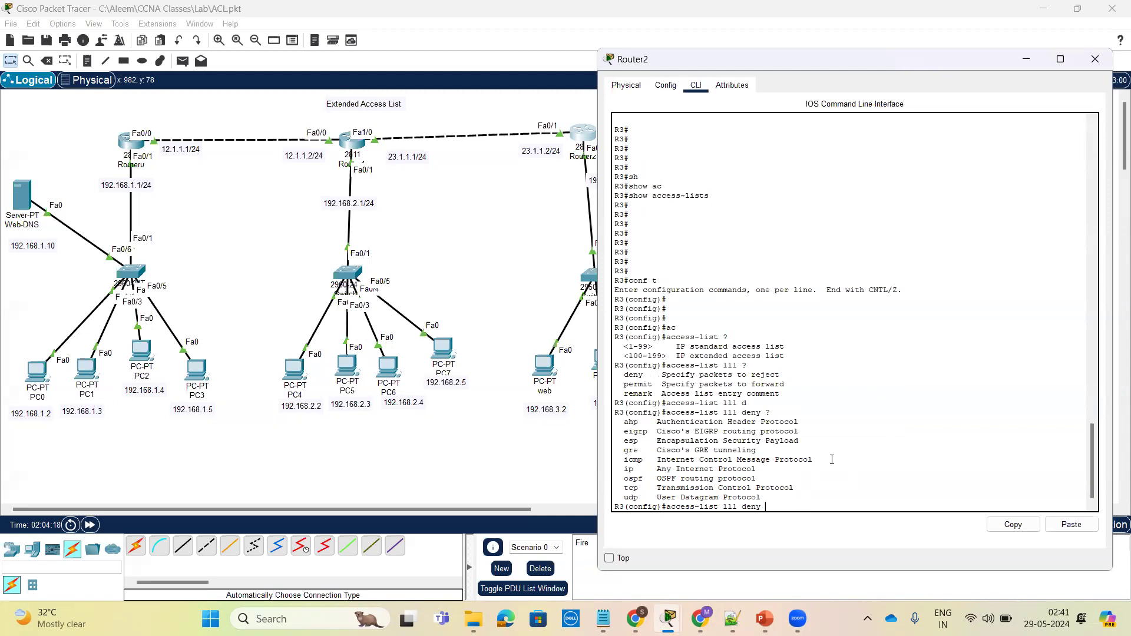
# Step: Extend the deny entry with tcp, source 192.168.3.2 and wildcard 0.0.0.0, listing the options available after each part
pyautogui.write('t')
pyautogui.press('Tab')
pyautogui.write('?')
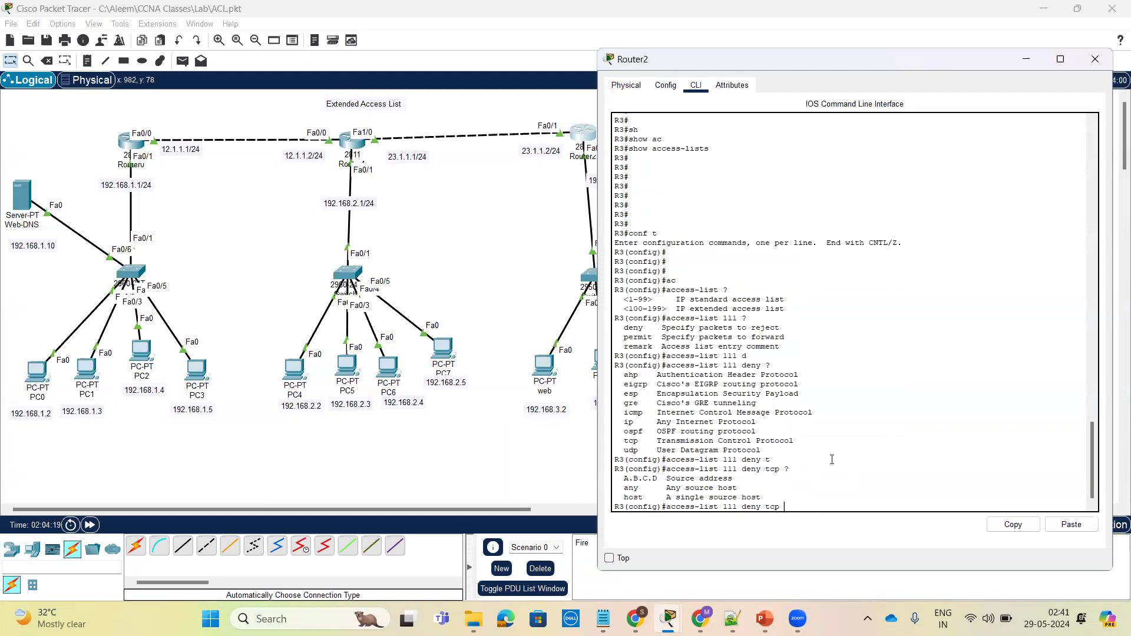
pyautogui.write('192.168')
pyautogui.write('3.2 ?')
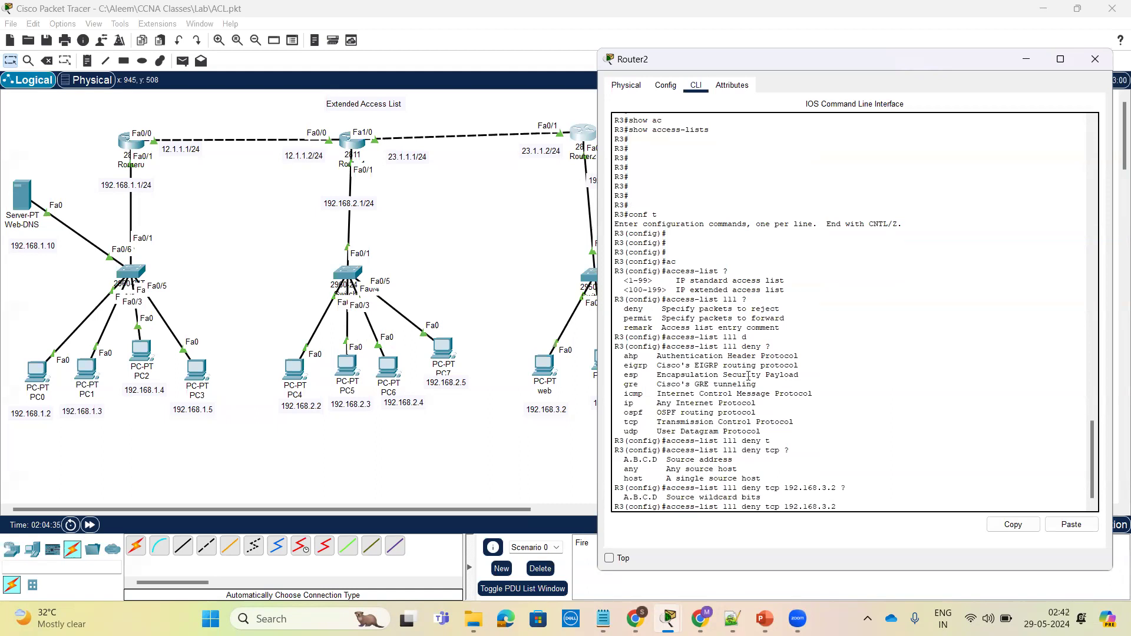
pyautogui.write('0.0.0.0 ?')
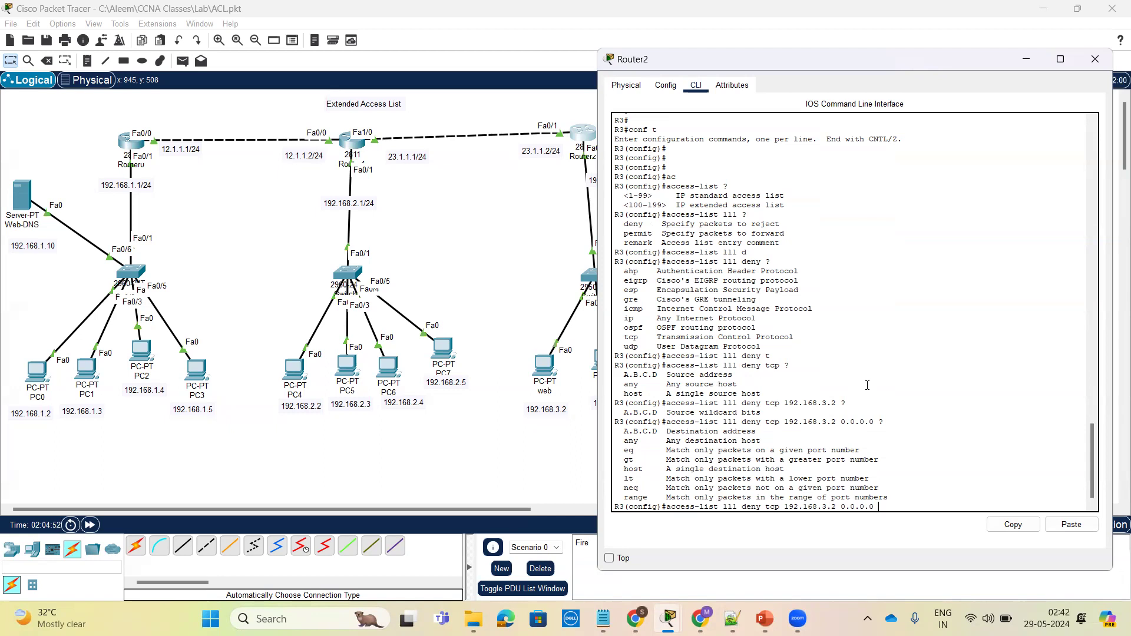
# Step: Erase the source address and wildcard from the unfinished deny tcp entry and list the source options again
pyautogui.press('BackSpace')
pyautogui.press('BackSpace')
pyautogui.press('BackSpace')
pyautogui.press('BackSpace')
pyautogui.press('BackSpace')
pyautogui.press('BackSpace')
pyautogui.press('BackSpace')
pyautogui.press('BackSpace')
pyautogui.press('BackSpace')
pyautogui.press('BackSpace')
pyautogui.press('BackSpace')
pyautogui.press('BackSpace')
pyautogui.press('BackSpace')
pyautogui.press('BackSpace')
pyautogui.press('BackSpace')
pyautogui.press('BackSpace')
pyautogui.press('BackSpace')
pyautogui.press('Tab')
pyautogui.press('Tab')
pyautogui.press('Tab')
pyautogui.press('Tab')
pyautogui.press('Tab')
pyautogui.press('Tab')
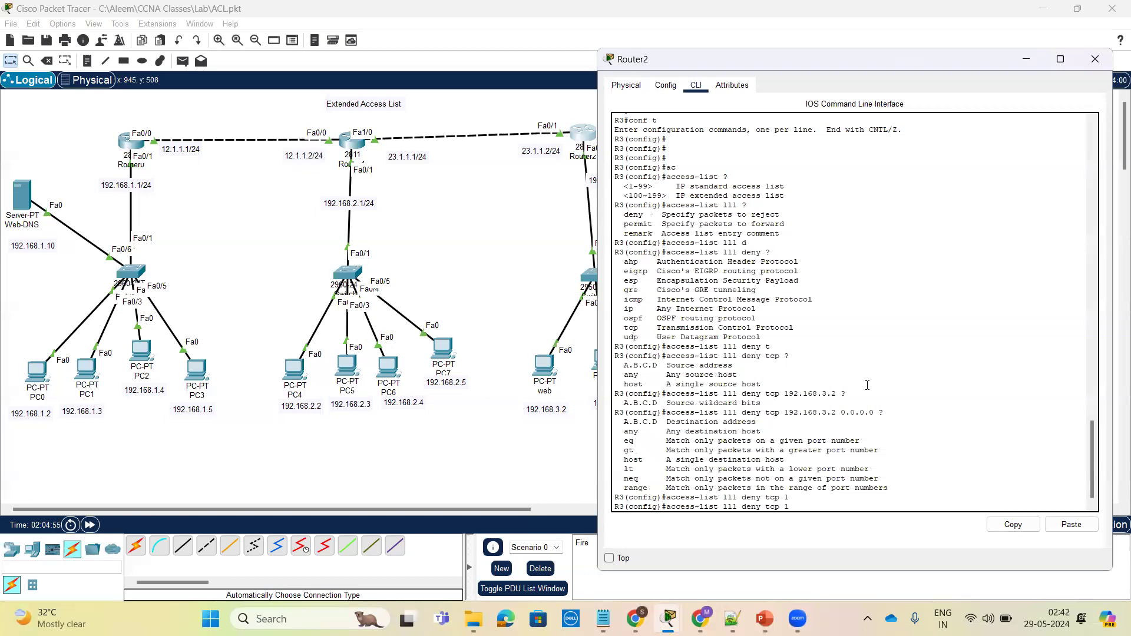
pyautogui.press('Tab')
pyautogui.press('Tab')
pyautogui.press('Tab')
pyautogui.press('Tab')
pyautogui.press('Tab')
pyautogui.press('Tab')
pyautogui.press('Tab')
pyautogui.press('Tab')
pyautogui.press('Tab')
pyautogui.press('BackSpace')
pyautogui.press('Tab')
pyautogui.press('Tab')
pyautogui.press('Tab')
pyautogui.press('Tab')
pyautogui.press('Tab')
pyautogui.press('Tab')
pyautogui.press('Tab')
pyautogui.press('Tab')
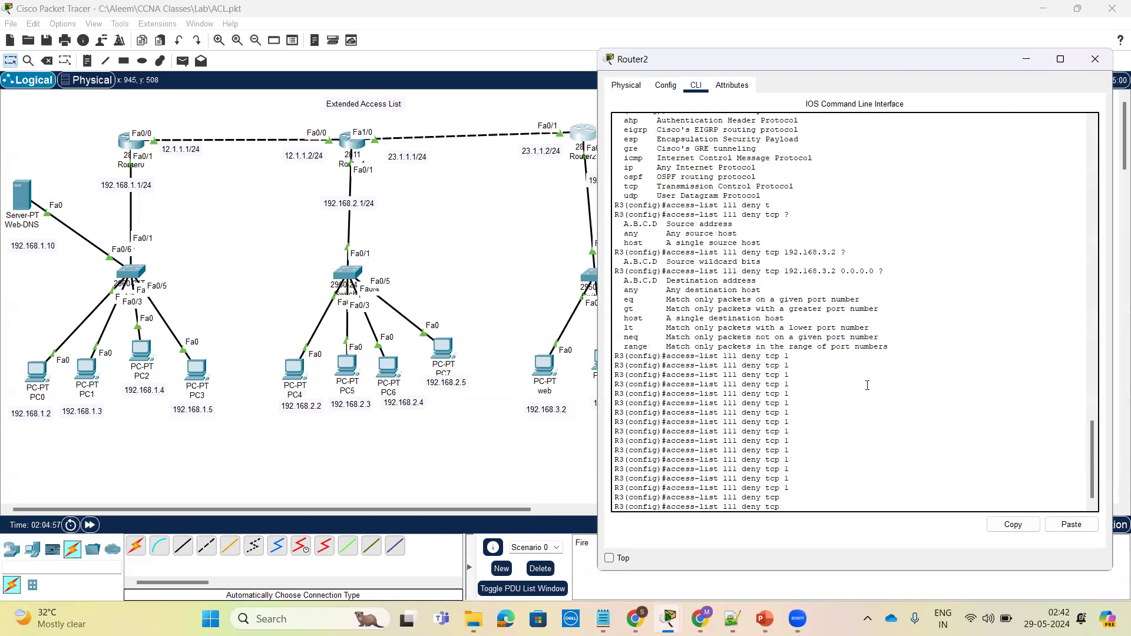
pyautogui.press('Tab')
pyautogui.press('Tab')
pyautogui.press('Tab')
pyautogui.press('Tab')
pyautogui.press('Tab')
pyautogui.press('Tab')
pyautogui.write('?')
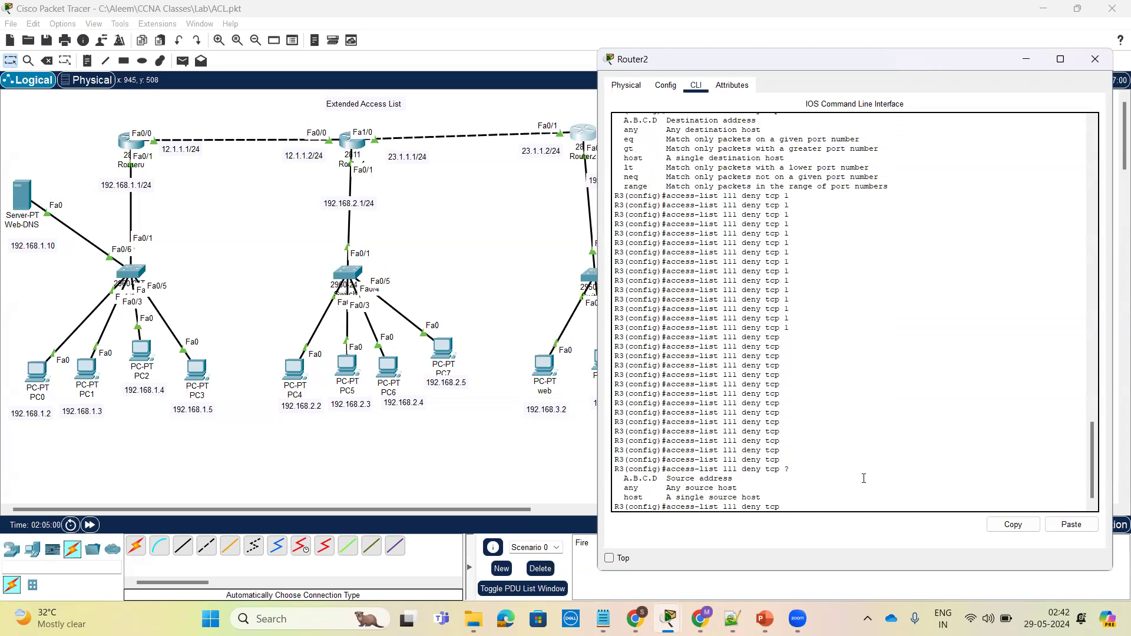
# Step: Discard the unfinished access-list command and return to an empty configuration prompt
pyautogui.press('BackSpace')
pyautogui.press('BackSpace')
pyautogui.press('BackSpace')
pyautogui.press('BackSpace')
pyautogui.press('BackSpace')
pyautogui.press('BackSpace')
pyautogui.press('BackSpace')
pyautogui.press('BackSpace')
pyautogui.press('BackSpace')
pyautogui.press('BackSpace')
pyautogui.press('BackSpace')
pyautogui.press('BackSpace')
pyautogui.press('BackSpace')
pyautogui.press('BackSpace')
pyautogui.press('BackSpace')
pyautogui.press('BackSpace')
pyautogui.press('BackSpace')
pyautogui.press('BackSpace')
pyautogui.press('BackSpace')
pyautogui.press('BackSpace')
pyautogui.press('Return')
pyautogui.press('Return')
pyautogui.press('Return')
pyautogui.press('Return')
pyautogui.press('Return')
pyautogui.press('Return')
pyautogui.press('Return')
pyautogui.press('Return')
pyautogui.press('Return')
pyautogui.press('Return')
pyautogui.press('Return')
pyautogui.press('Return')
pyautogui.press('Return')
pyautogui.press('Return')
pyautogui.press('Return')
pyautogui.press('Return')
pyautogui.press('Return')
pyautogui.press('Return')
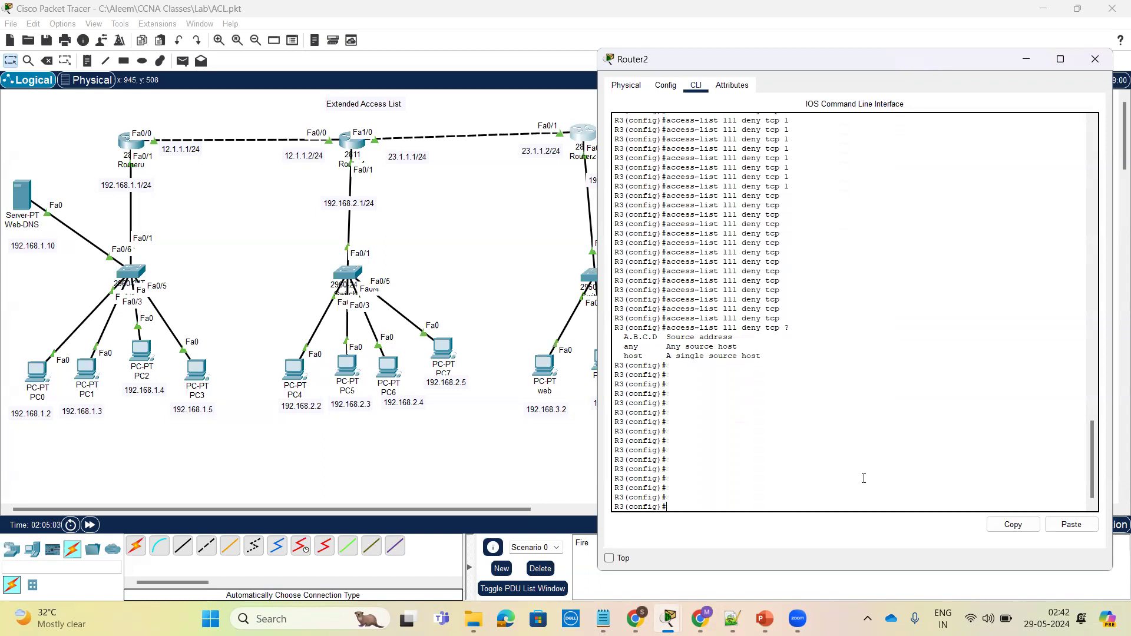
# Step: Start an access-list 111 deny tcp entry, consulting the inline help for actions, protocols and source options
pyautogui.write('ac')
pyautogui.press('Tab')
pyautogui.write('111')
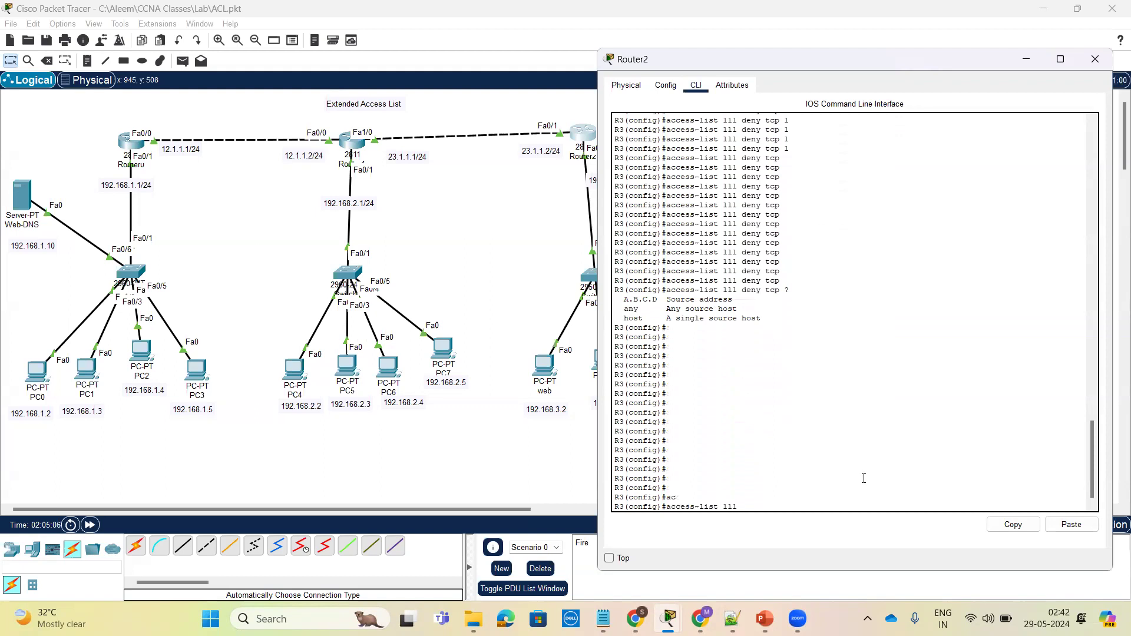
pyautogui.write(' ?')
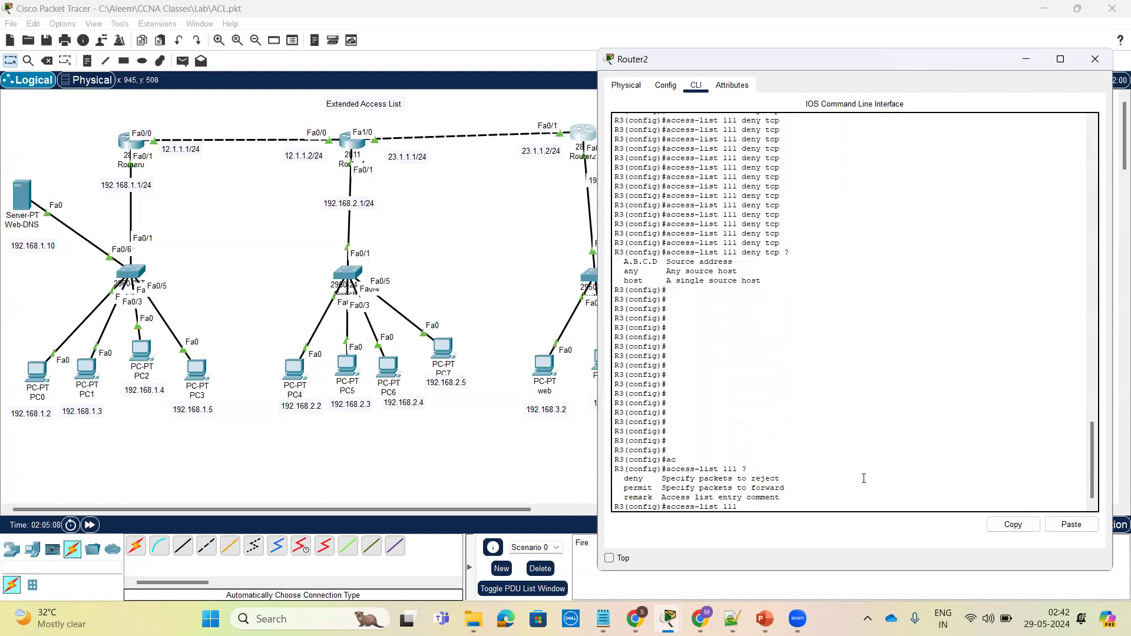
pyautogui.write('d')
pyautogui.press('Tab')
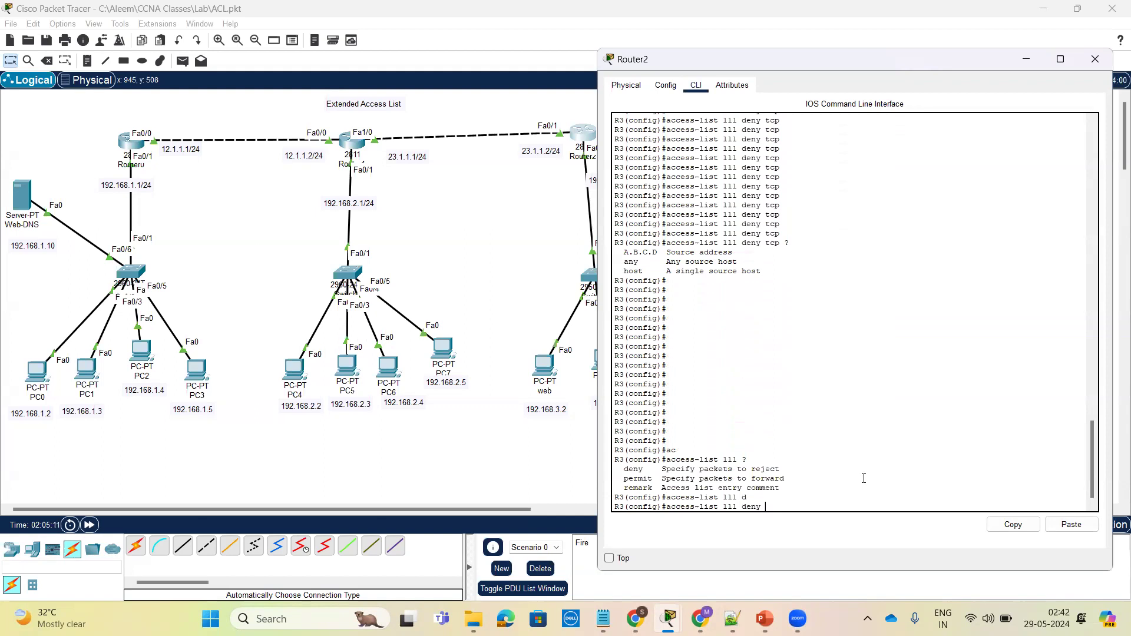
pyautogui.write('?')
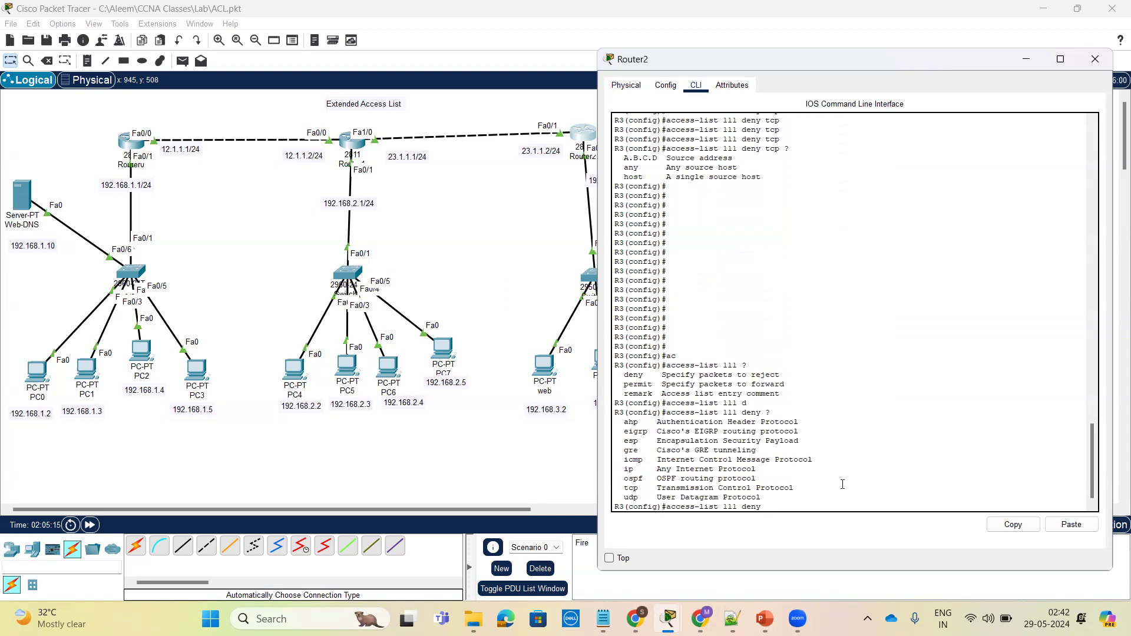
pyautogui.write('t')
pyautogui.press('Tab')
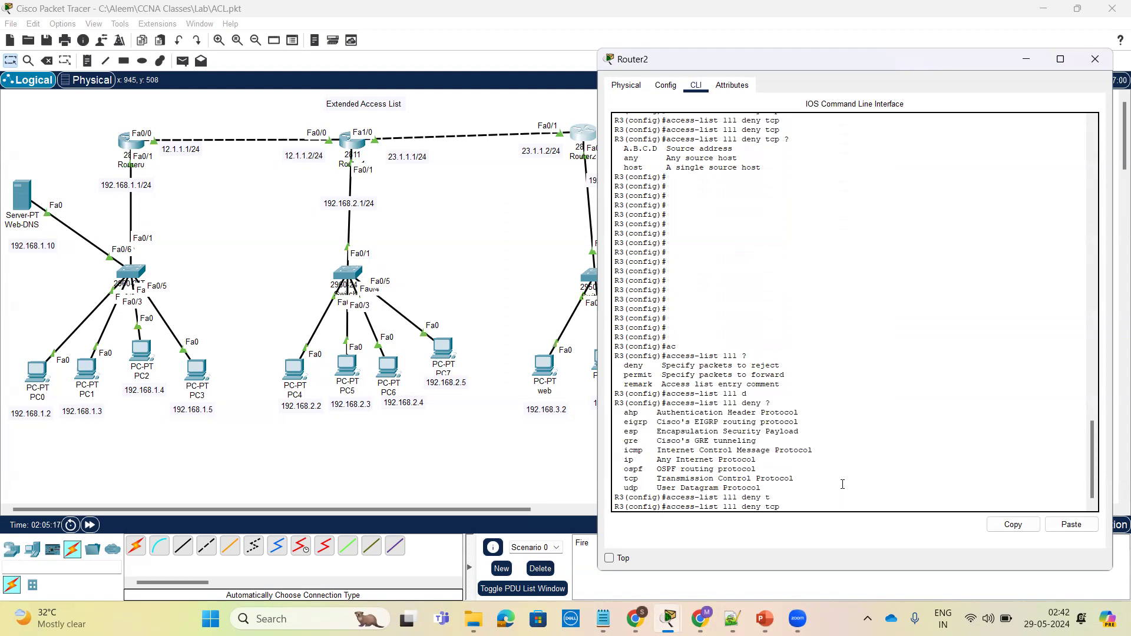
pyautogui.write('?')
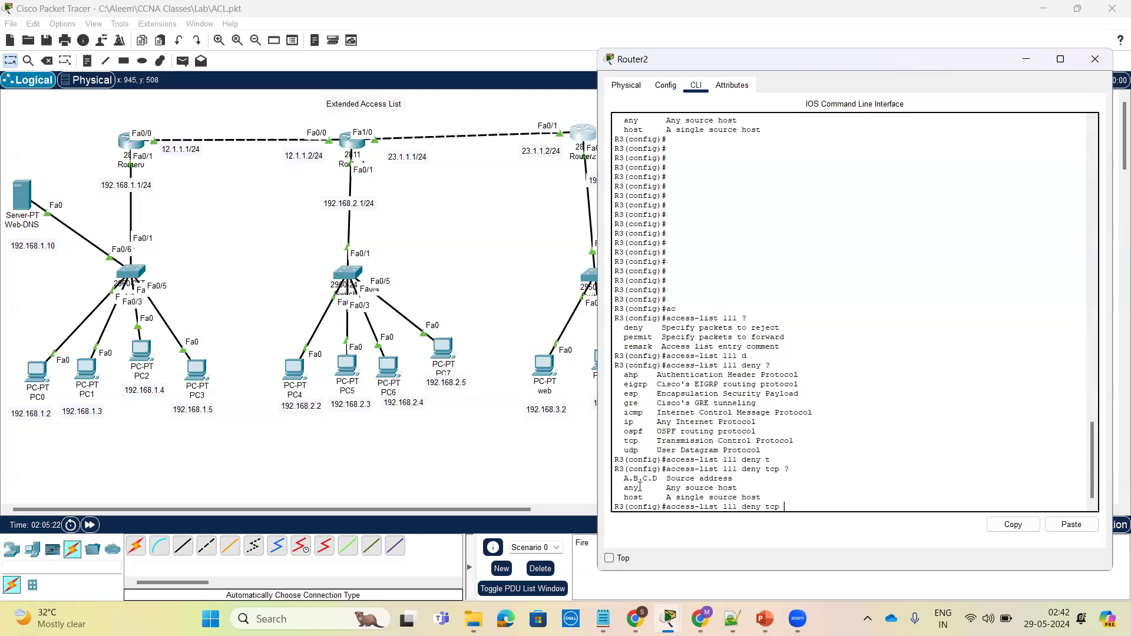
# Step: Specify host 192.168.3.2 as the source and host 192.168.1.10 as the destination of the deny tcp entry, checking the remaining options
pyautogui.write('hos')
pyautogui.press('Tab')
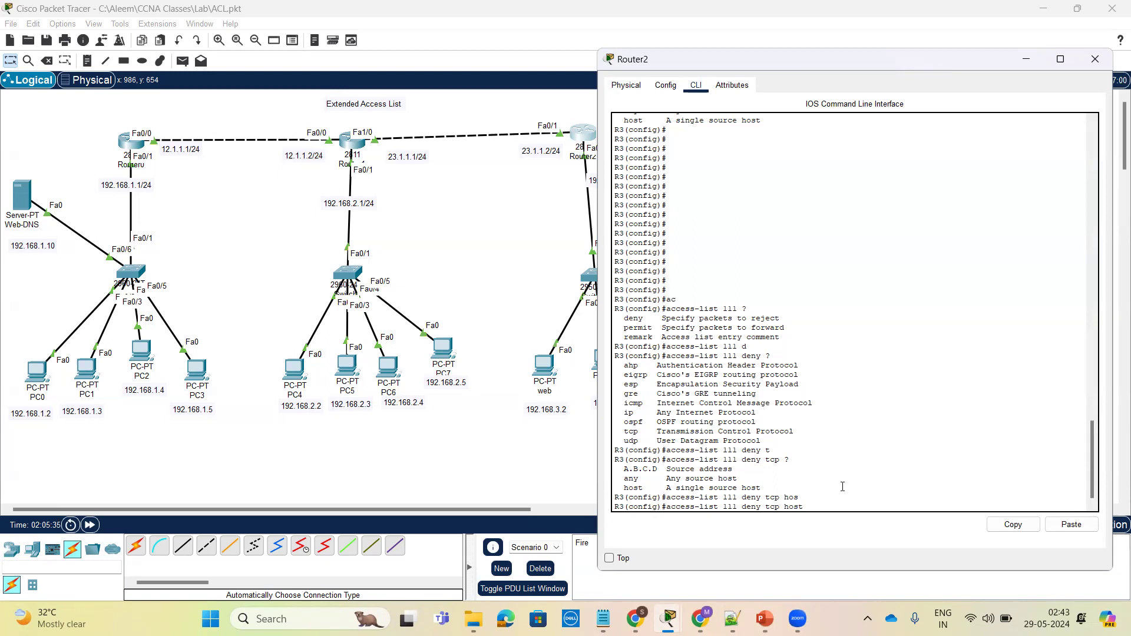
pyautogui.write('192.168.1.')
pyautogui.press('BackSpace')
pyautogui.write('3.2 ?')
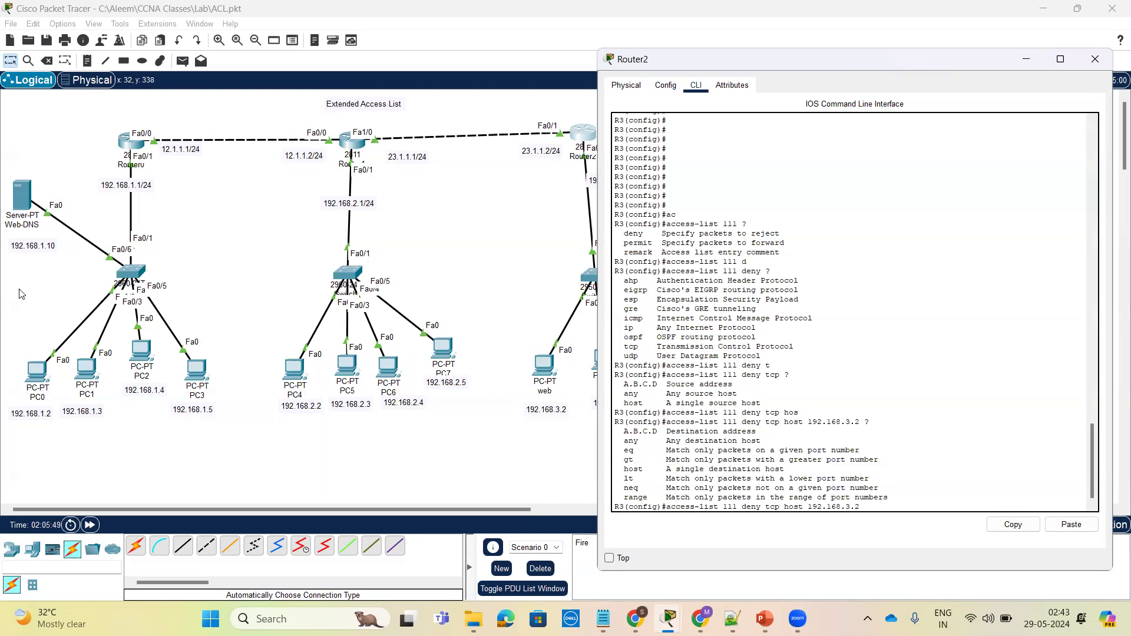
pyautogui.write('h')
pyautogui.press('Tab')
pyautogui.write('?')
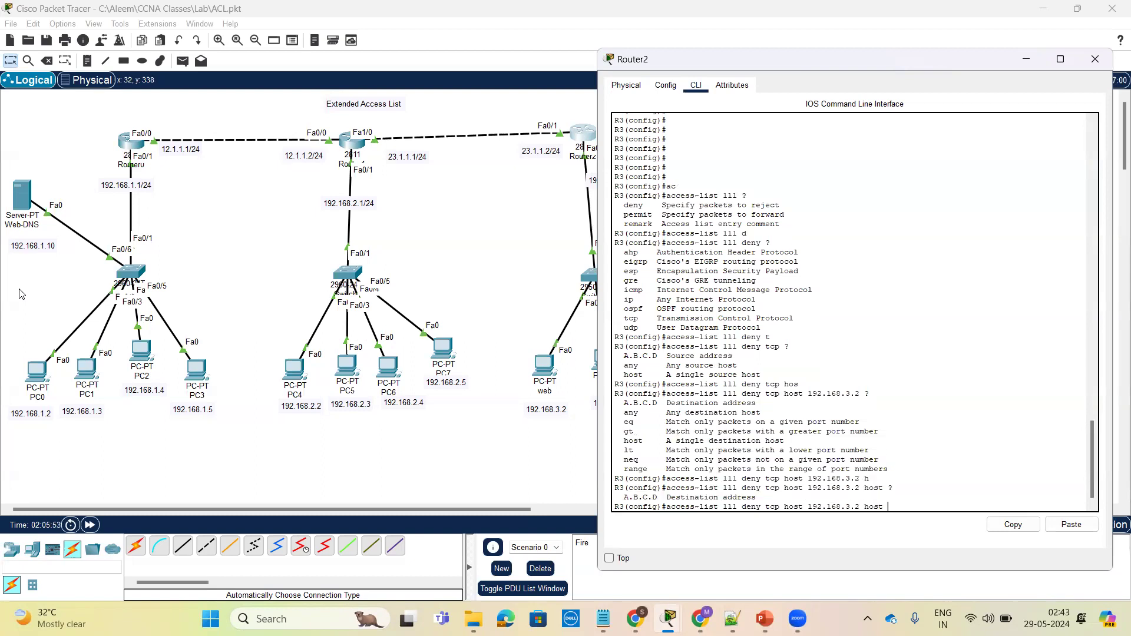
pyautogui.write('192.168.1.10 ?')
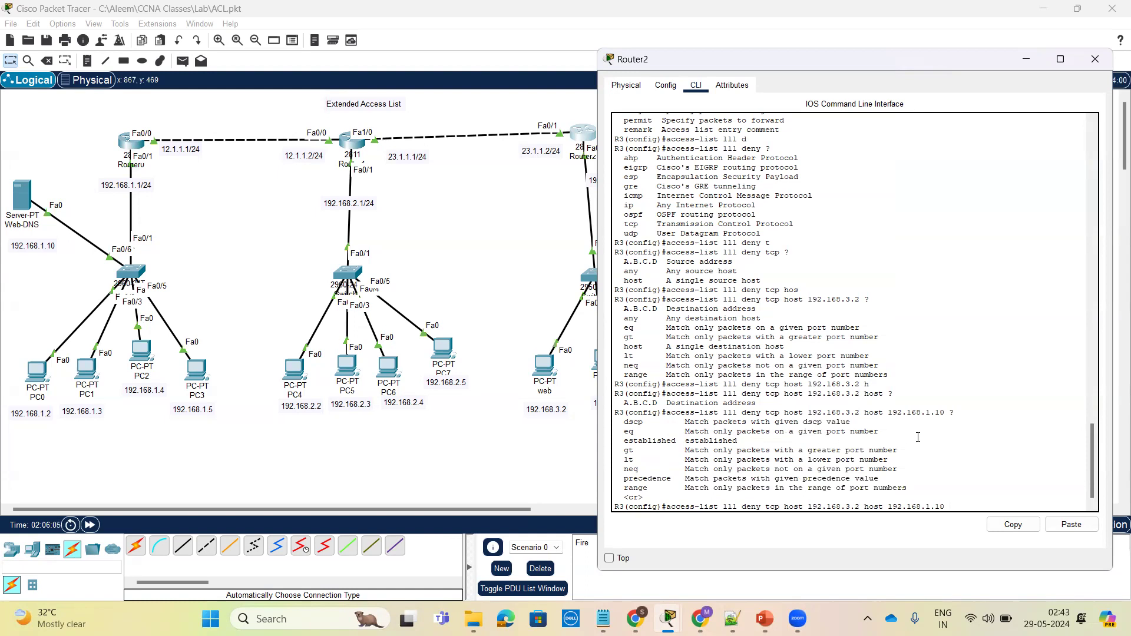
# Step: Complete the deny tcp entry with eq www, checking the port options, and submit it
pyautogui.press('Tab')
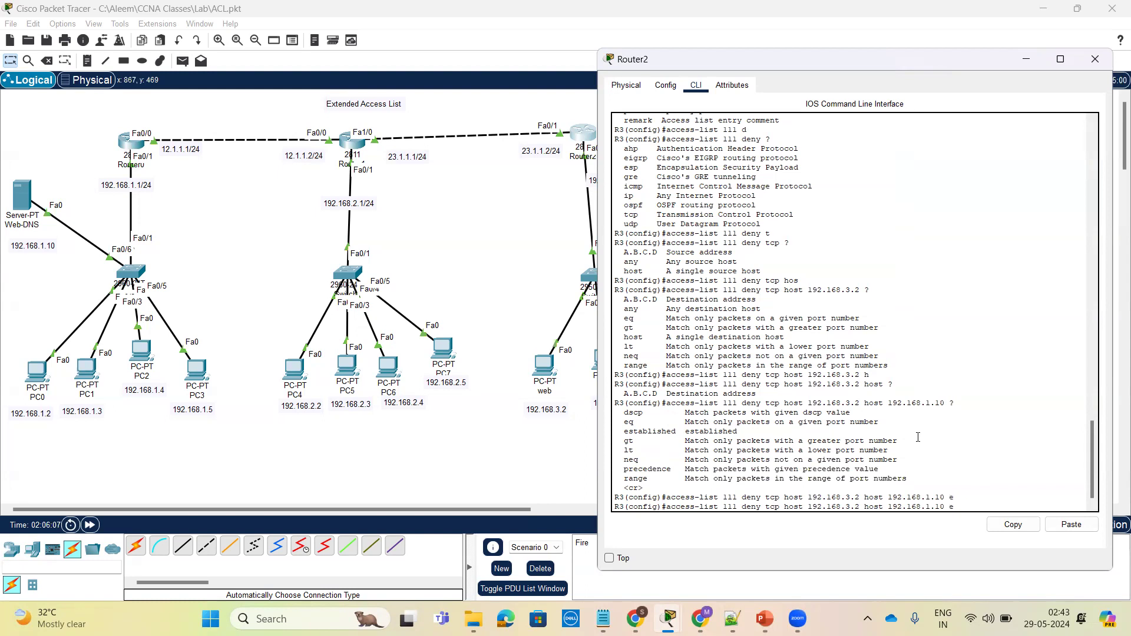
pyautogui.press('Tab')
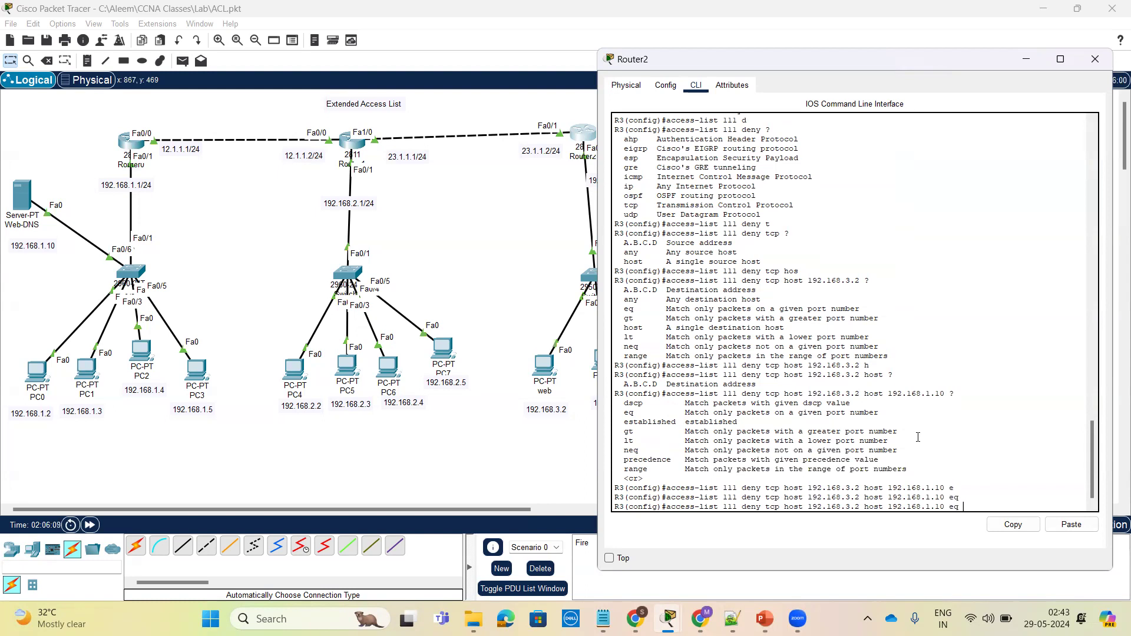
pyautogui.write('?')
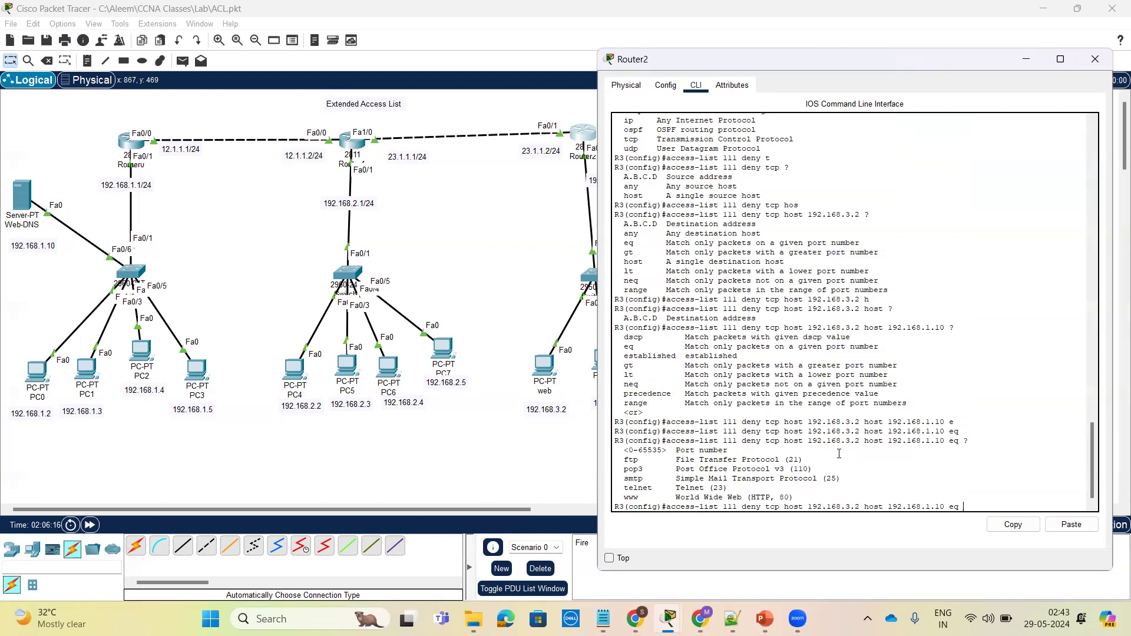
pyautogui.write('w')
pyautogui.press('Tab')
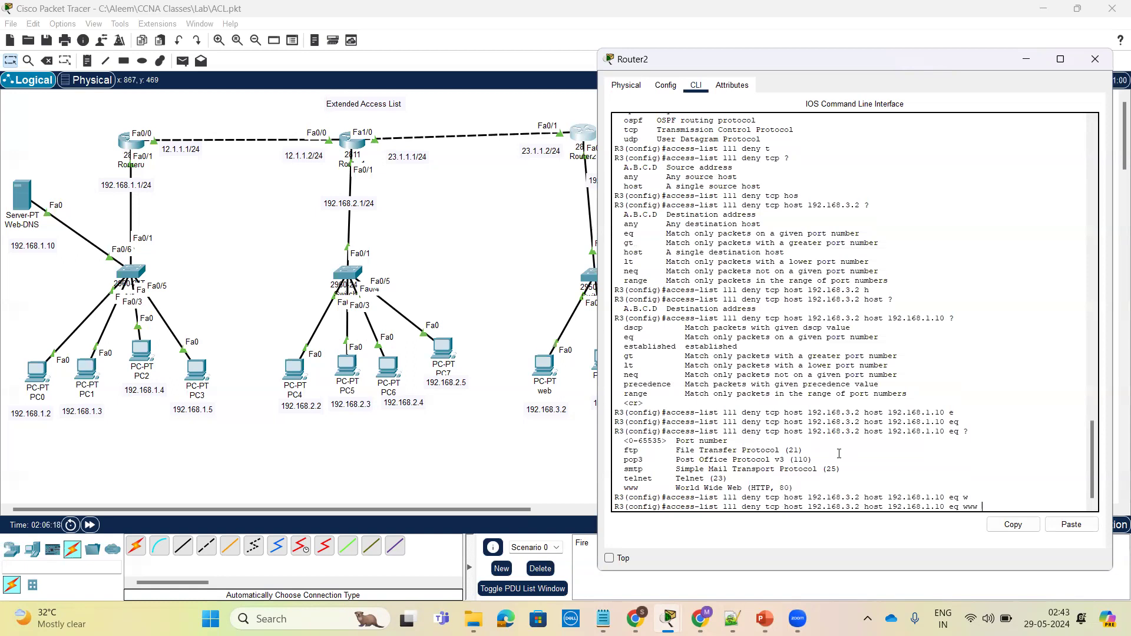
pyautogui.write('?')
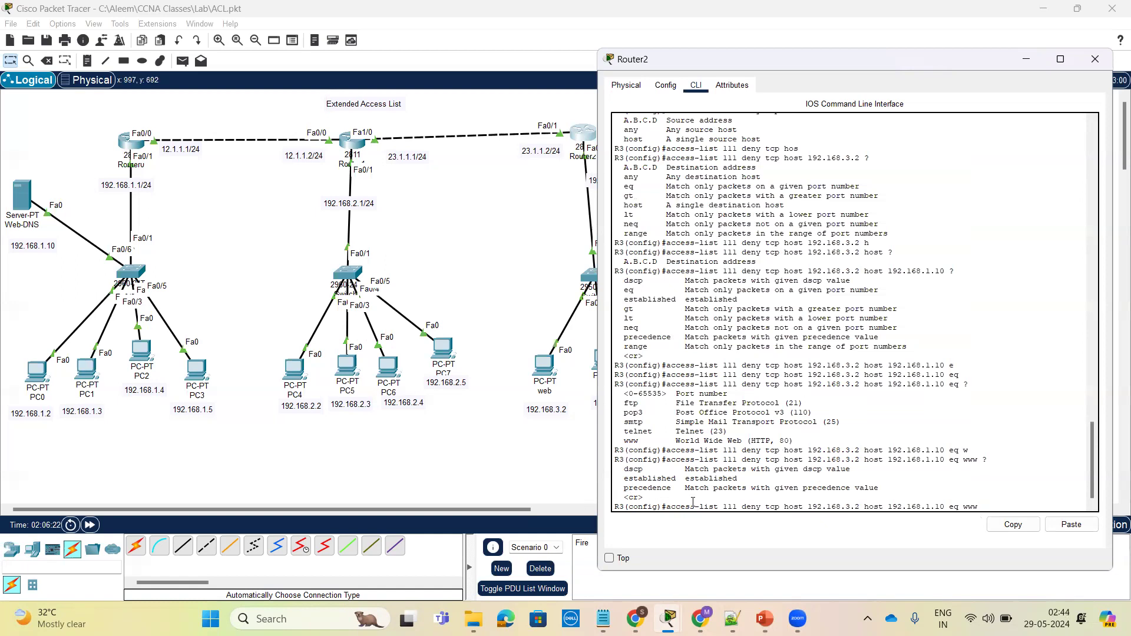
pyautogui.press('Return')
pyautogui.press('Return')
pyautogui.press('Return')
pyautogui.press('Return')
pyautogui.press('Return')
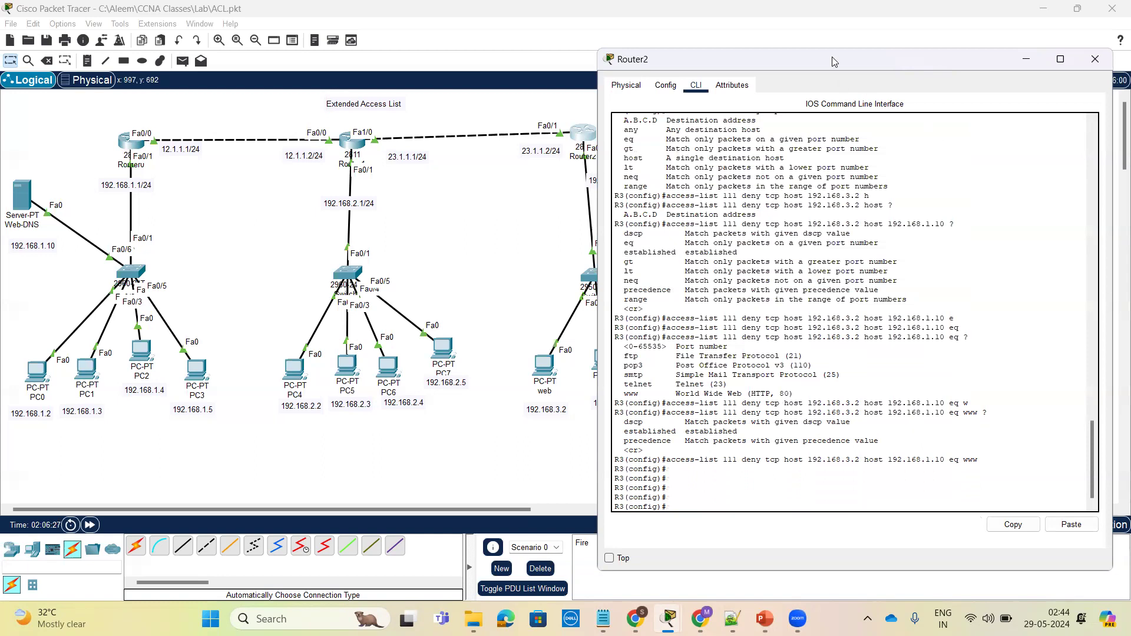
# Step: Start a second access-list 111 entry with deny icmp, consulting the inline help for protocols and source options
pyautogui.moveTo(837, 62); pyautogui.dragTo(852, 52)
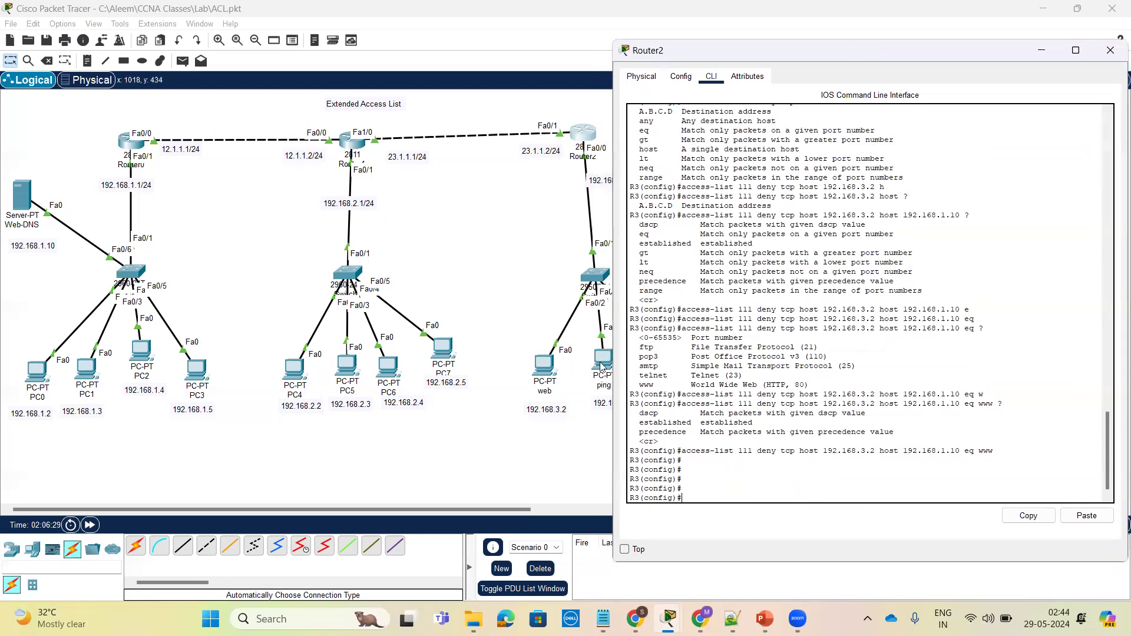
pyautogui.write('ac')
pyautogui.press('Tab')
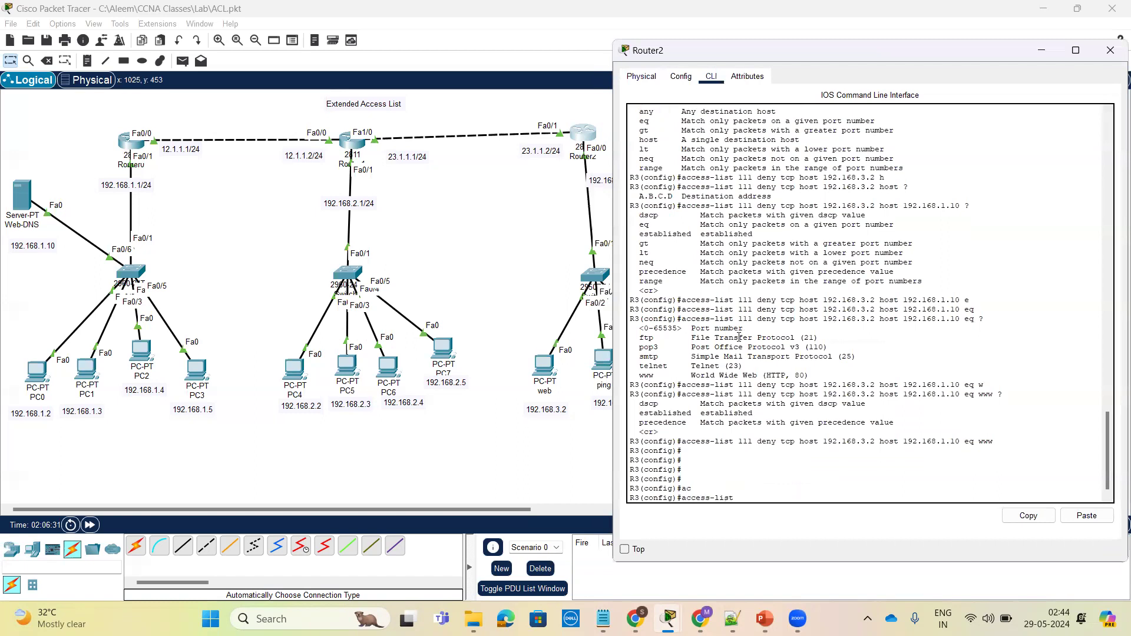
pyautogui.write('111 de')
pyautogui.press('Tab')
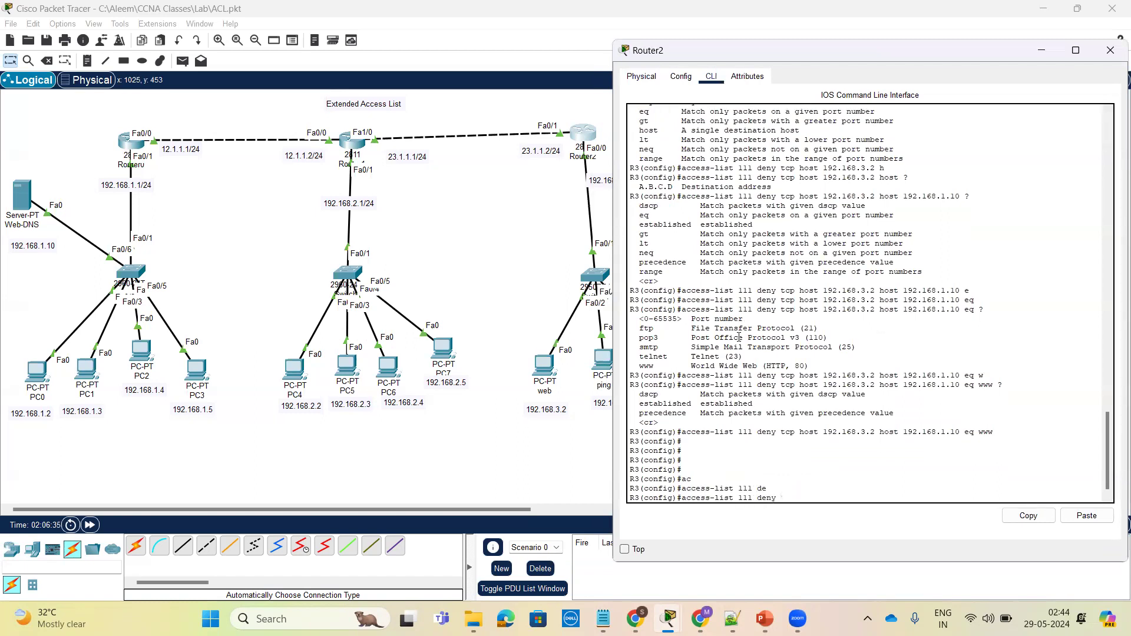
pyautogui.write('?')
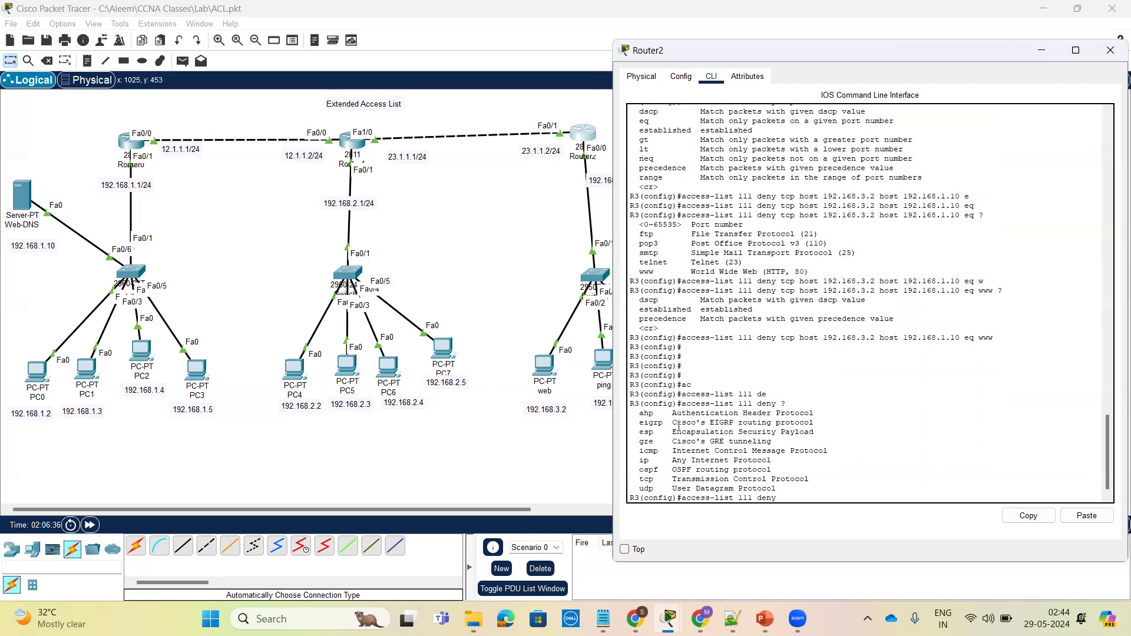
pyautogui.write('ic')
pyautogui.press('Tab')
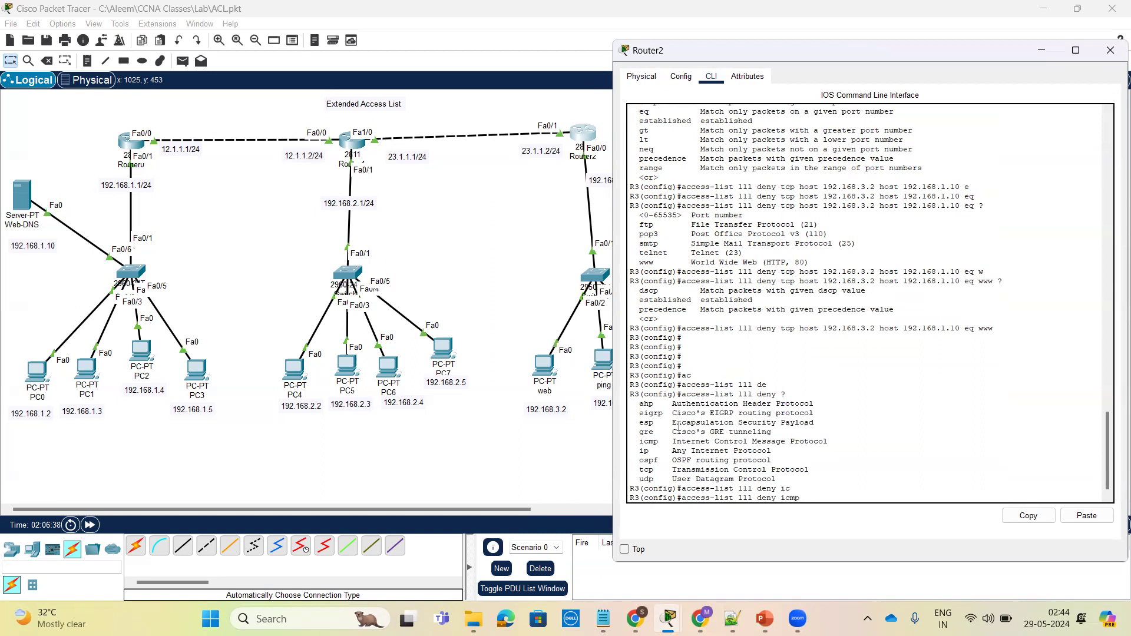
pyautogui.write('?')
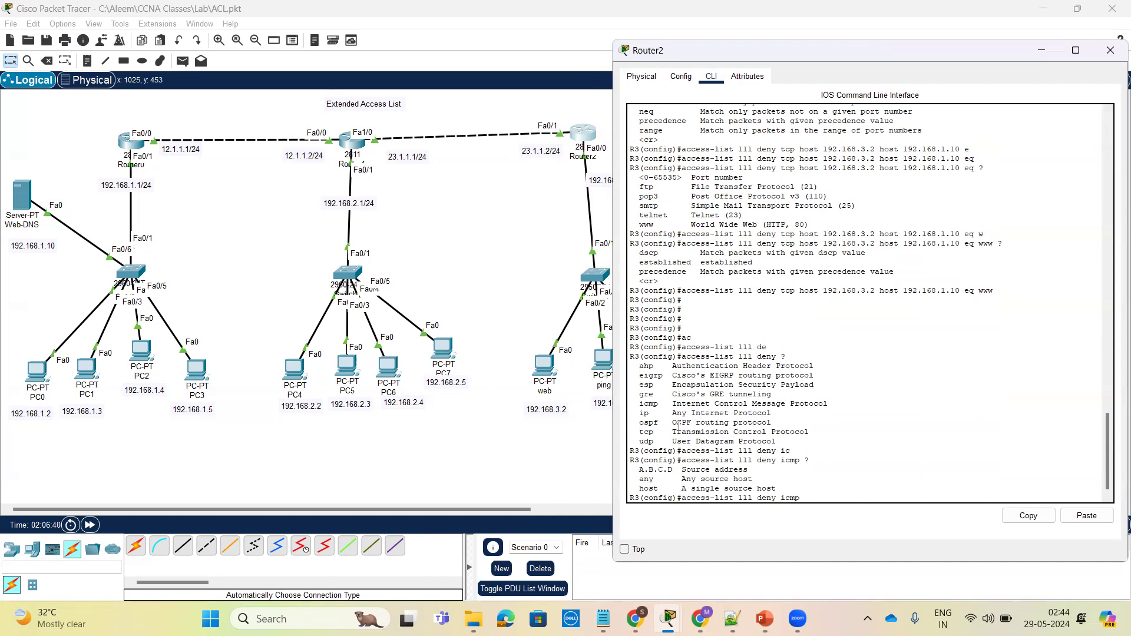
# Step: Specify host 192.168.3.3 as the source and host 192.168.1.10 as the destination of the deny icmp entry, checking the remaining options
pyautogui.write('h')
pyautogui.press('Tab')
pyautogui.write('192.16')
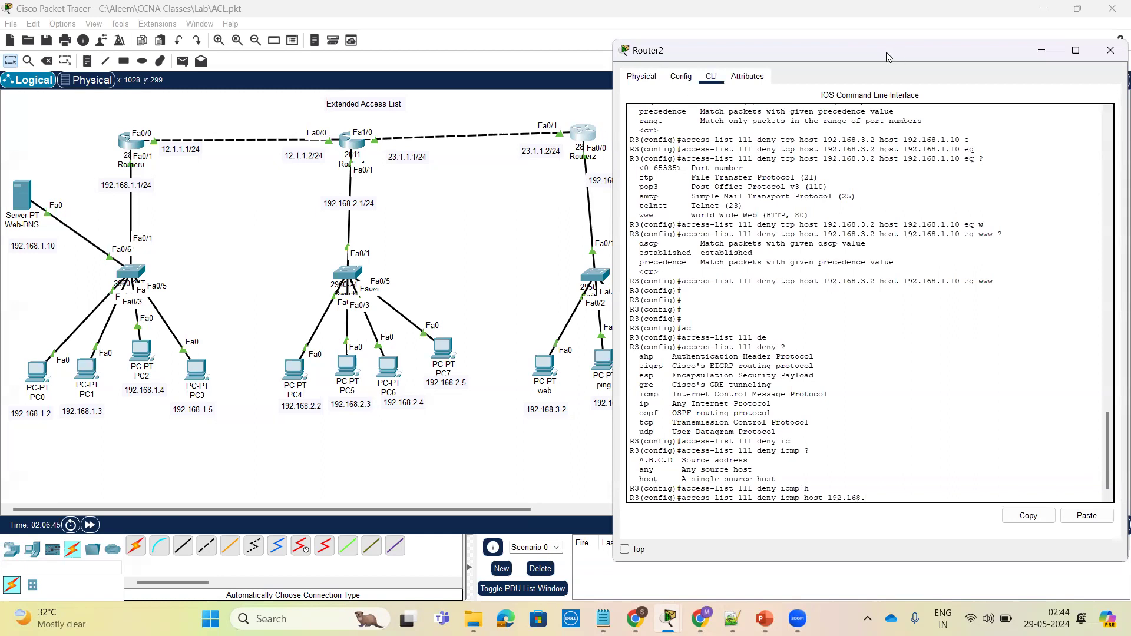
pyautogui.moveTo(886, 52); pyautogui.dragTo(337, 54)
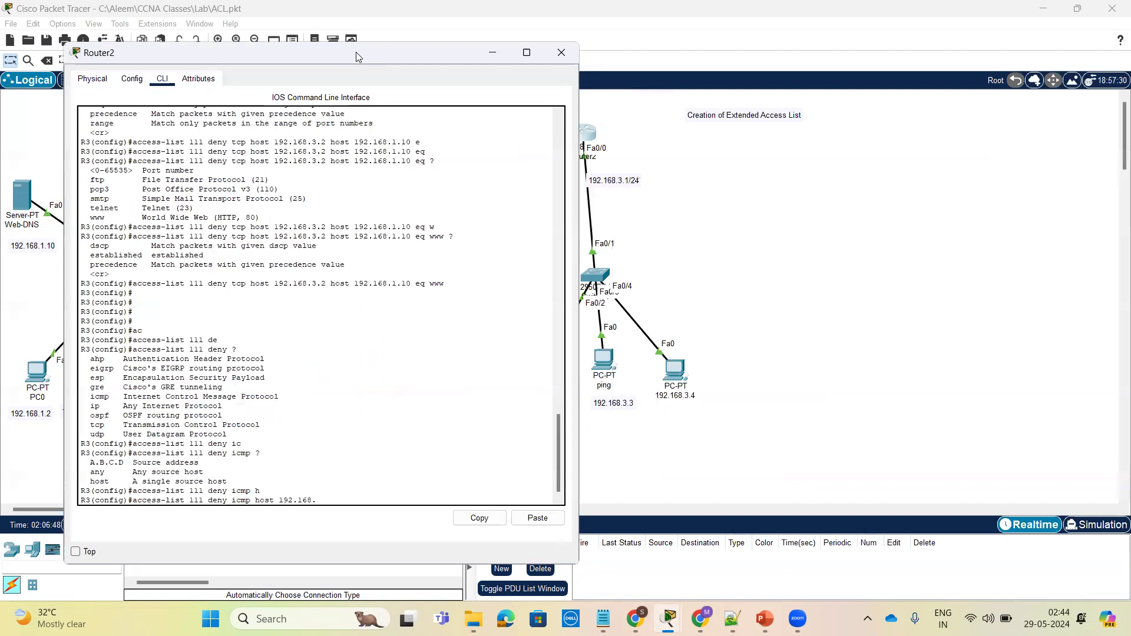
pyautogui.moveTo(356, 52); pyautogui.dragTo(888, 36)
pyautogui.write('3.3')
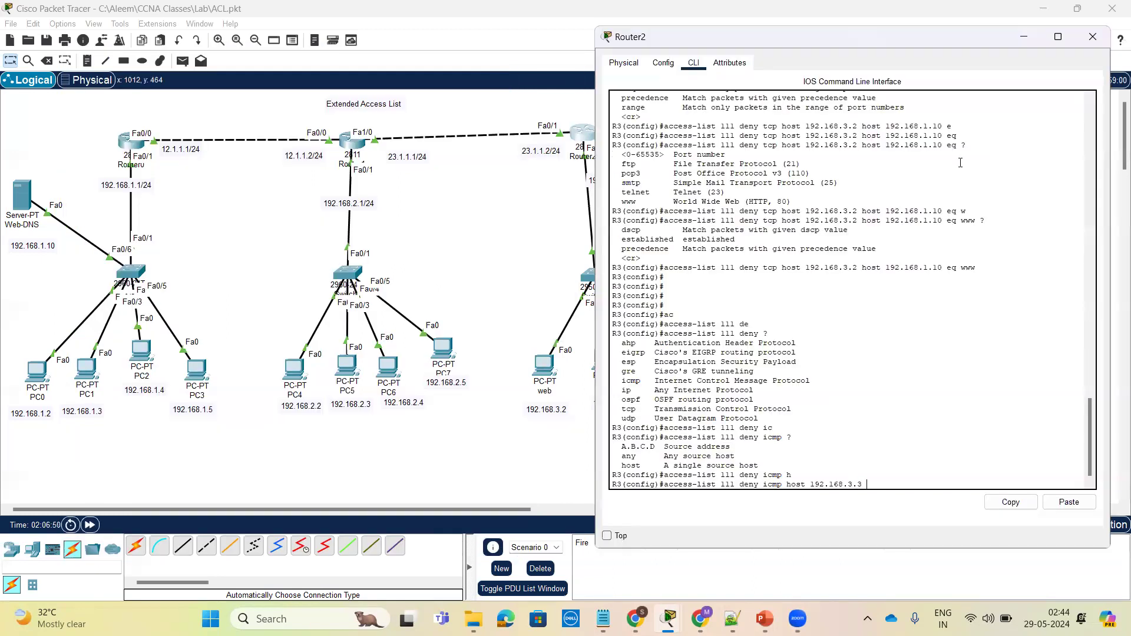
pyautogui.write('?')
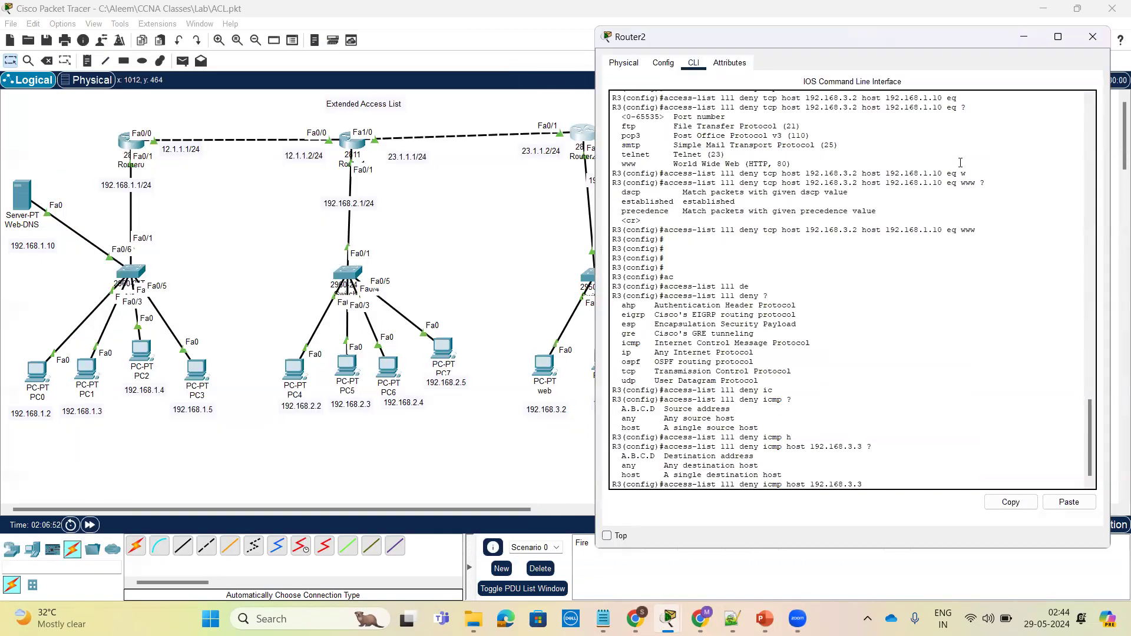
pyautogui.write('ho')
pyautogui.press('Tab')
pyautogui.write('192.168')
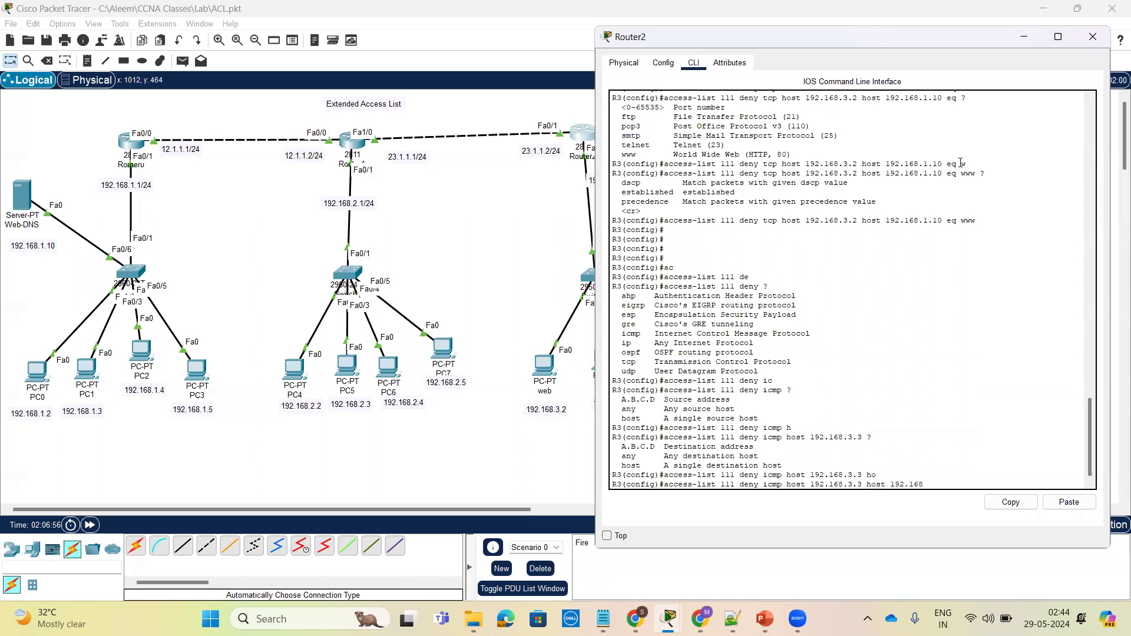
pyautogui.write('.1.10 ?')
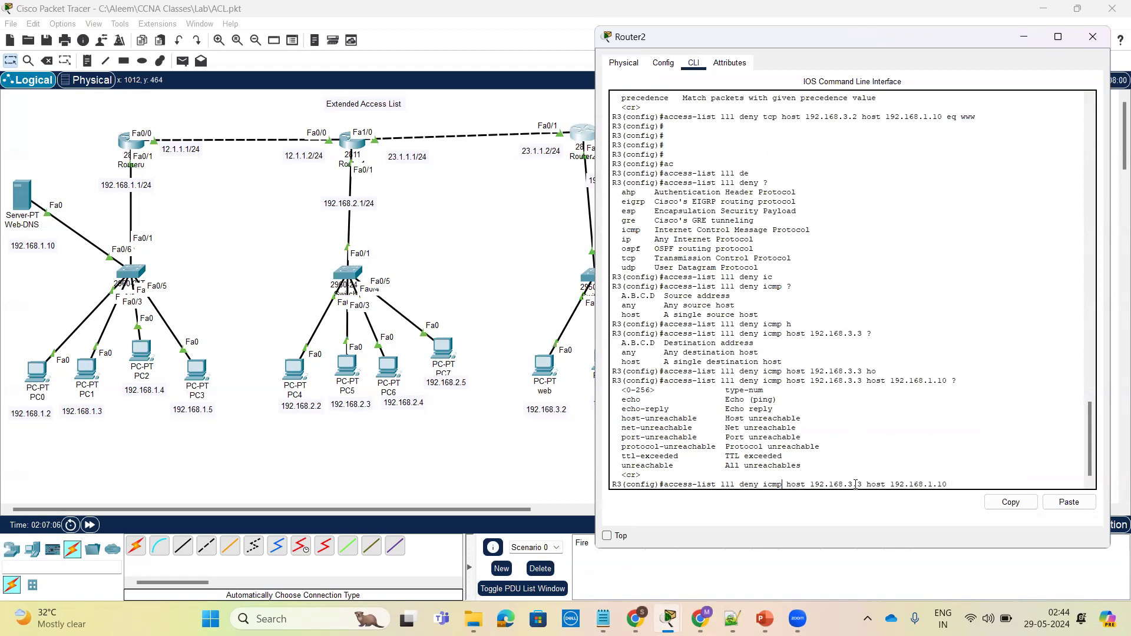
# Step: Abandon the unfinished deny icmp entry by leaving configuration mode, and re-enter global configuration mode with conf t
pyautogui.press('BackSpace')
pyautogui.hotkey('ctrl', 'z')
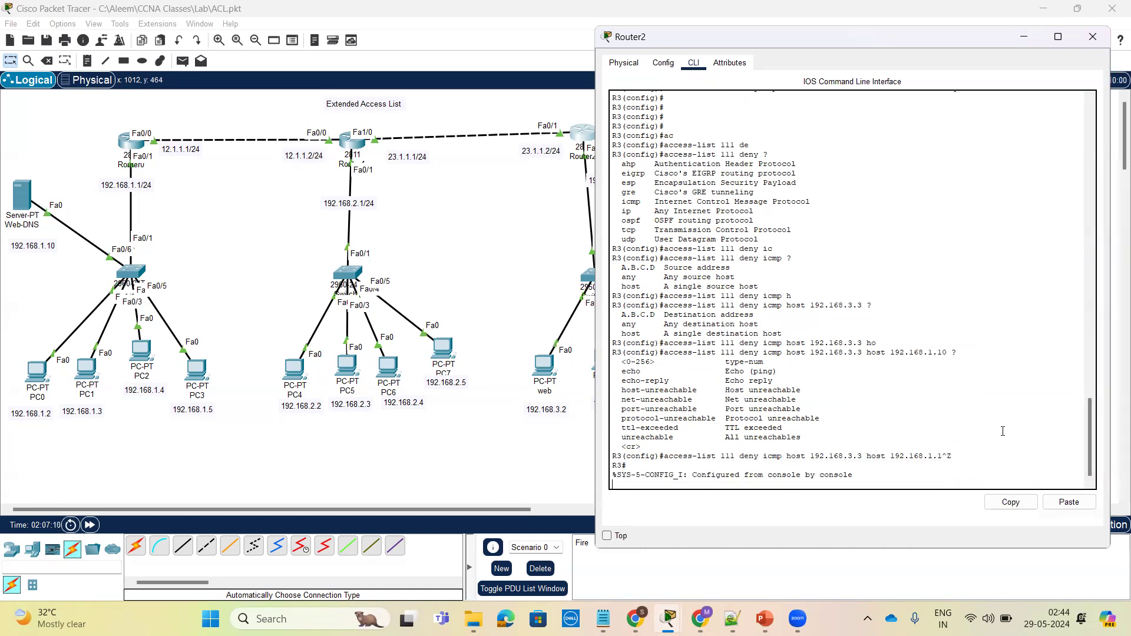
pyautogui.press('Return')
pyautogui.press('Return')
pyautogui.press('Return')
pyautogui.press('Return')
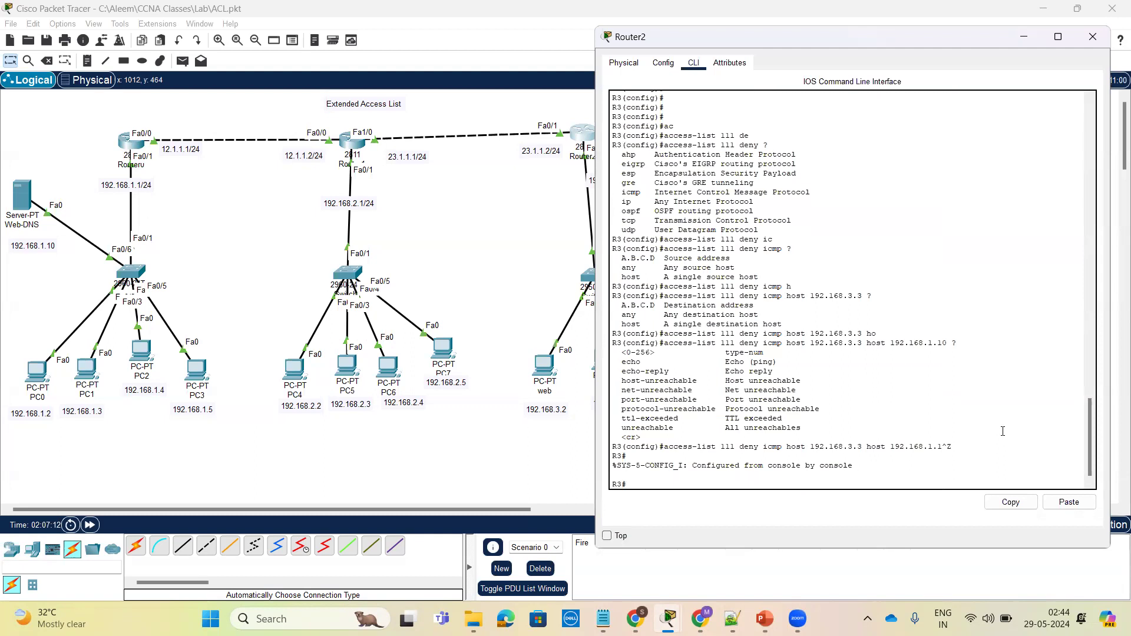
pyautogui.write('con')
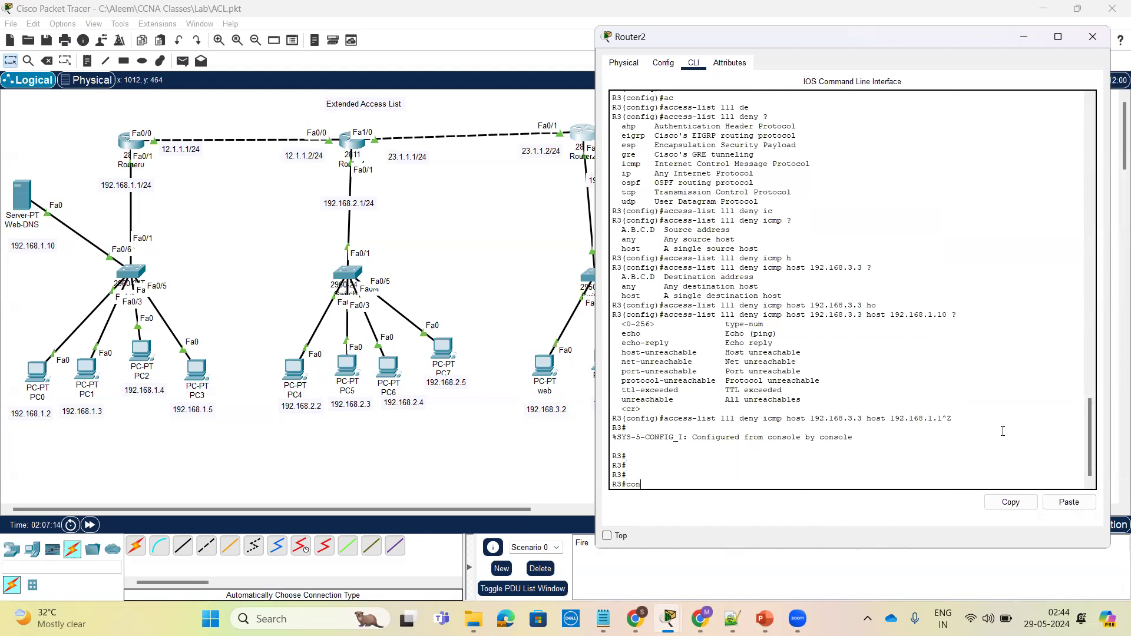
pyautogui.write('f t')
pyautogui.press('Return')
# Step: Start an access-list 111 deny icmp entry, consulting the inline help for actions, protocols and source options
pyautogui.write('ac')
pyautogui.press('Tab')
pyautogui.write('111')
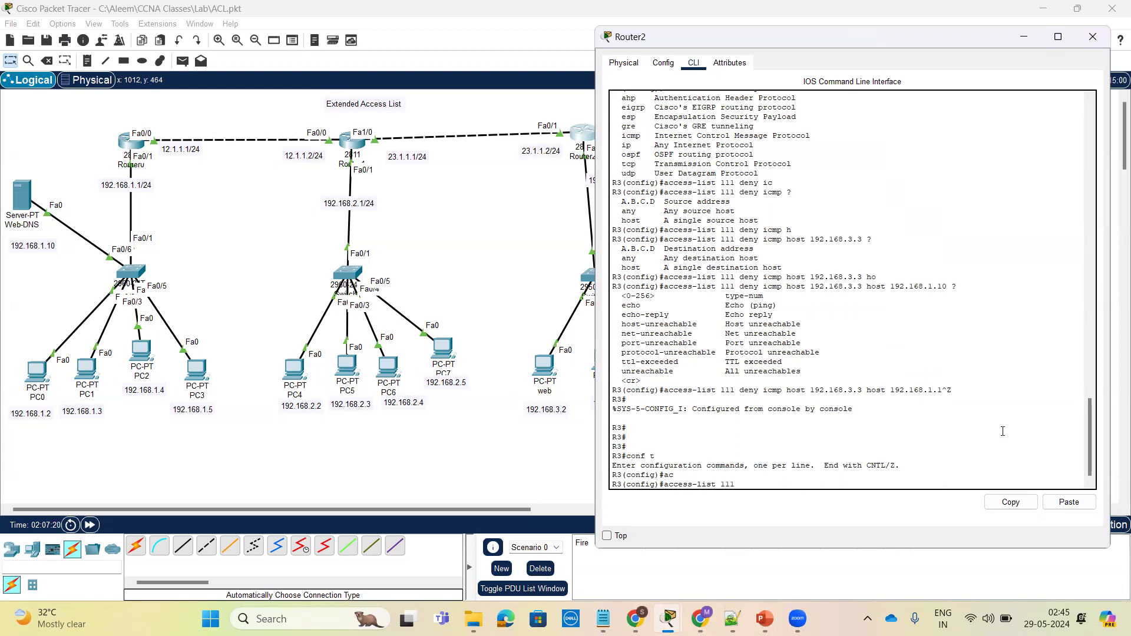
pyautogui.write(' ?')
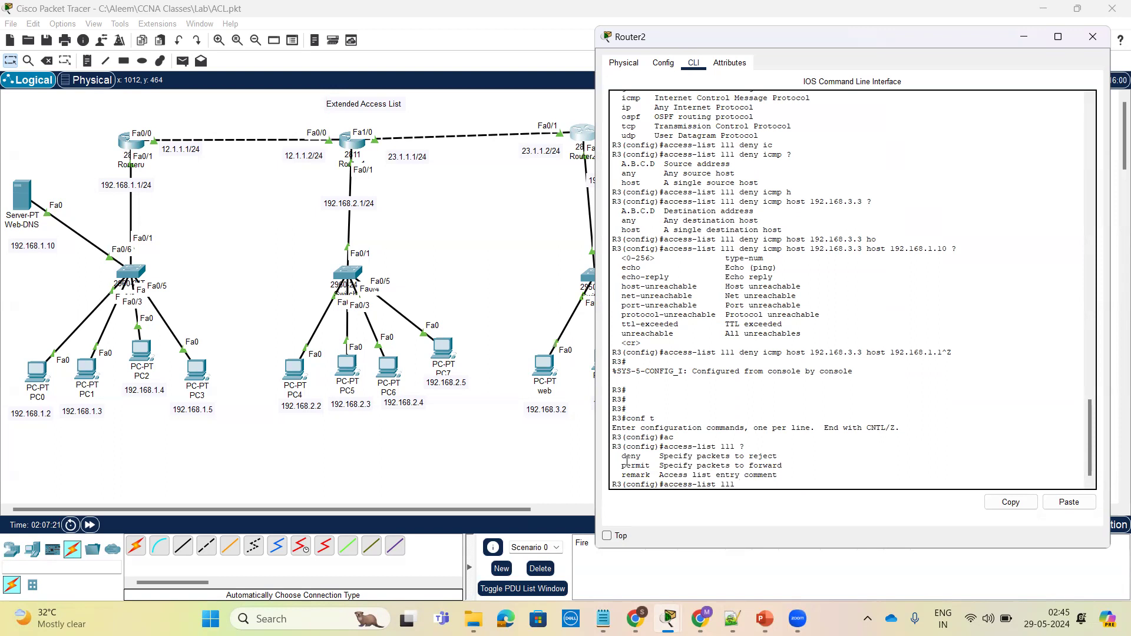
pyautogui.write('d')
pyautogui.press('Tab')
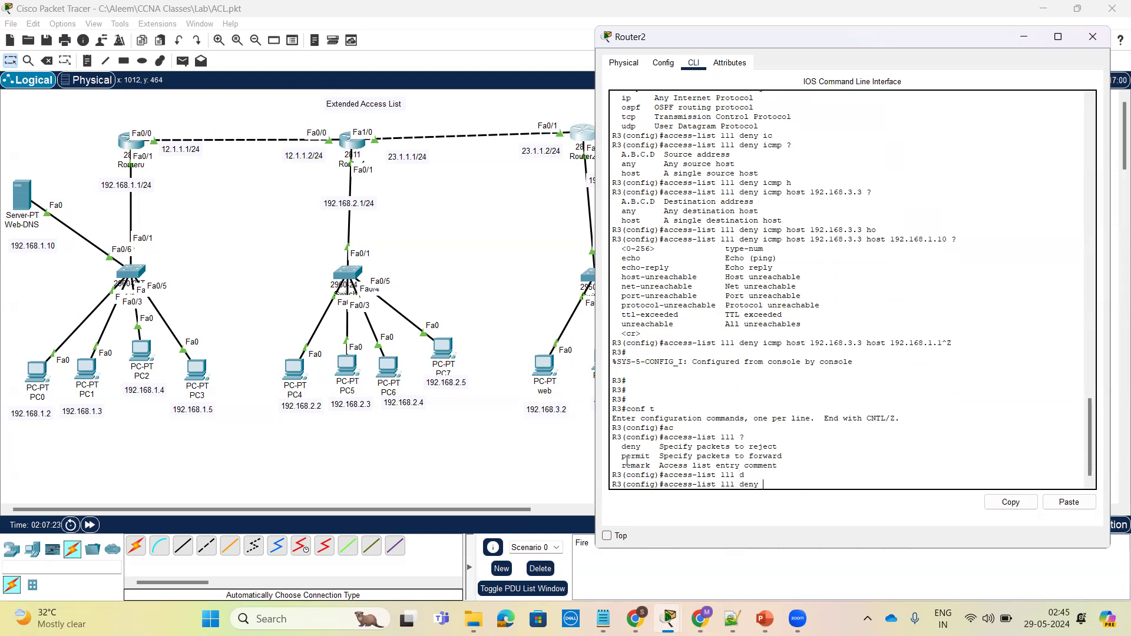
pyautogui.write('?')
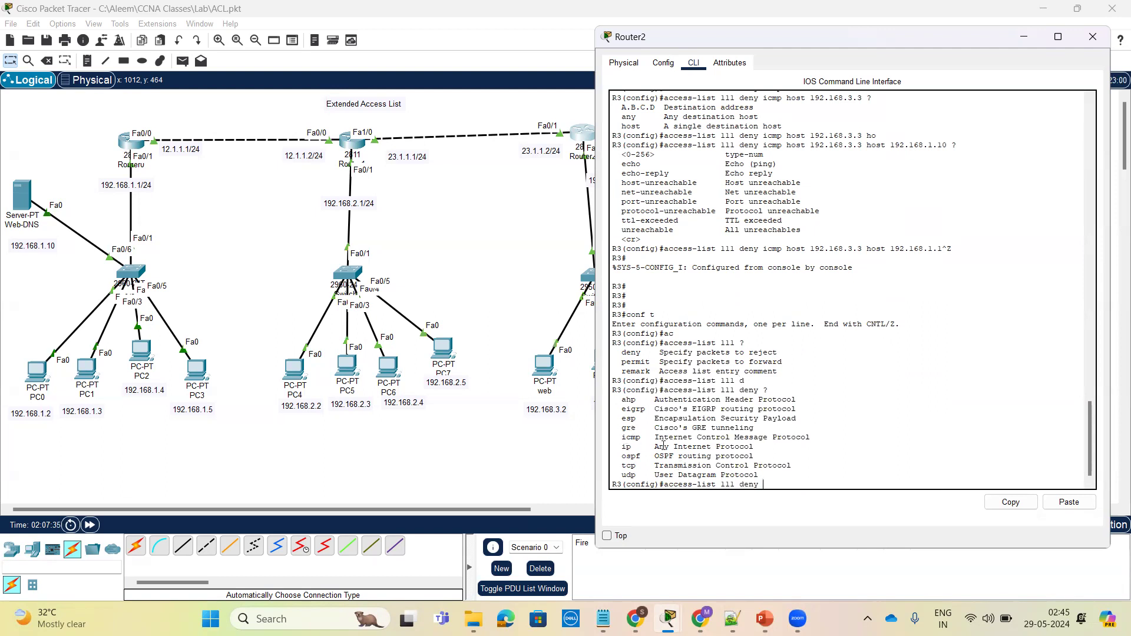
pyautogui.write('ic')
pyautogui.press('Tab')
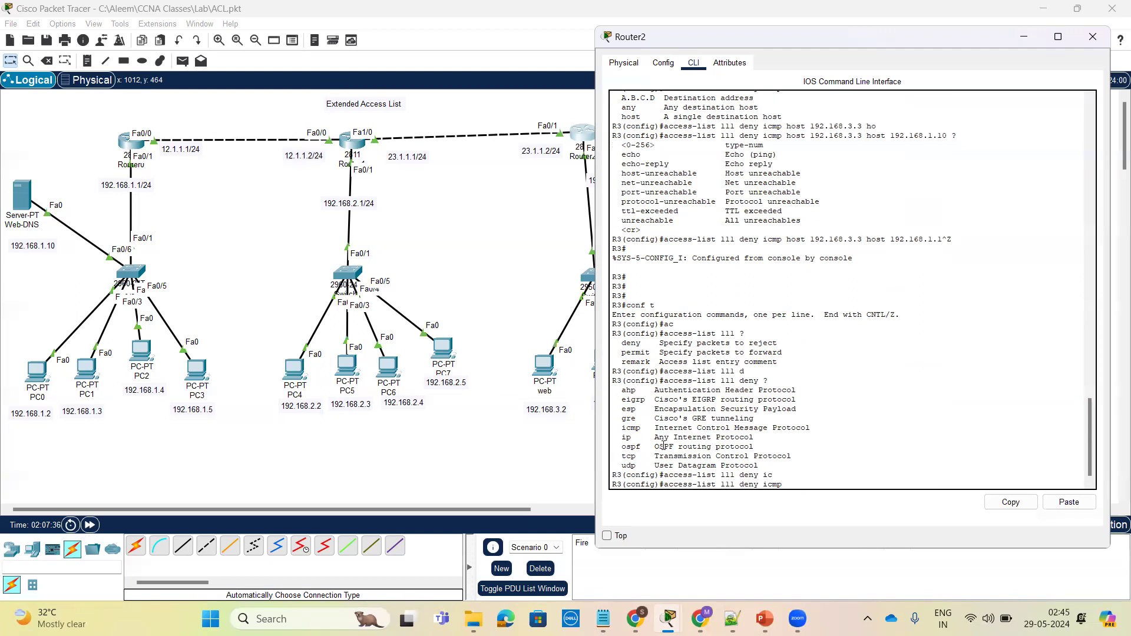
pyautogui.write('?')
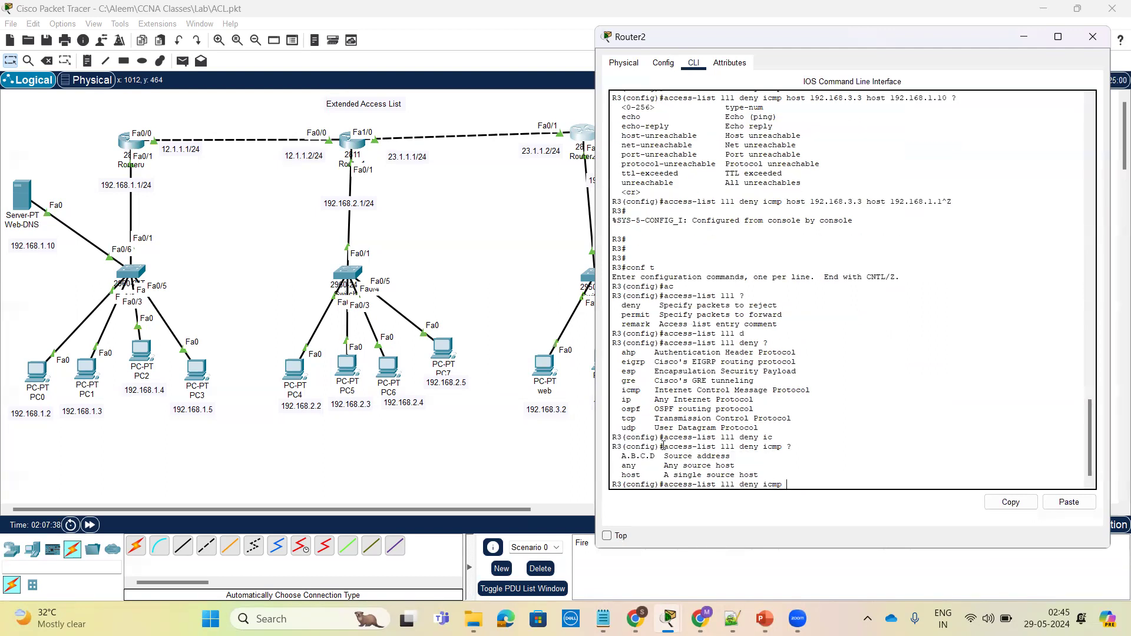
# Step: Set host 192.168.3.3 as source and host 192.168.1.10 as destination of the deny icmp entry, listing the ICMP message types
pyautogui.write('h')
pyautogui.press('Tab')
pyautogui.write('192.168.')
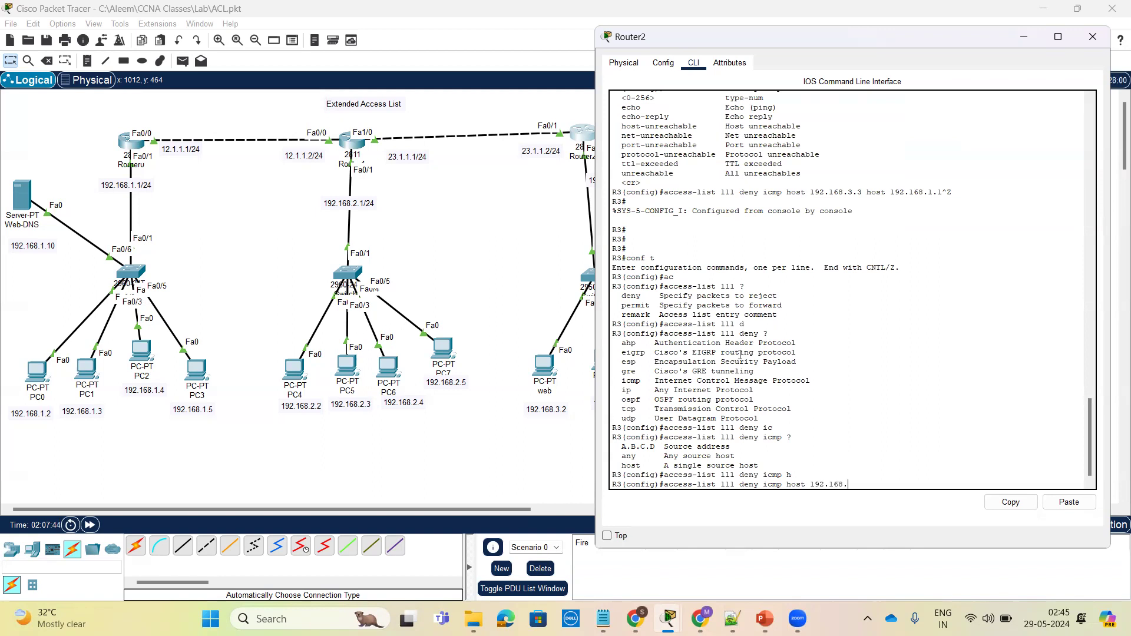
pyautogui.write('3.3 ')
pyautogui.write('h')
pyautogui.write('?')
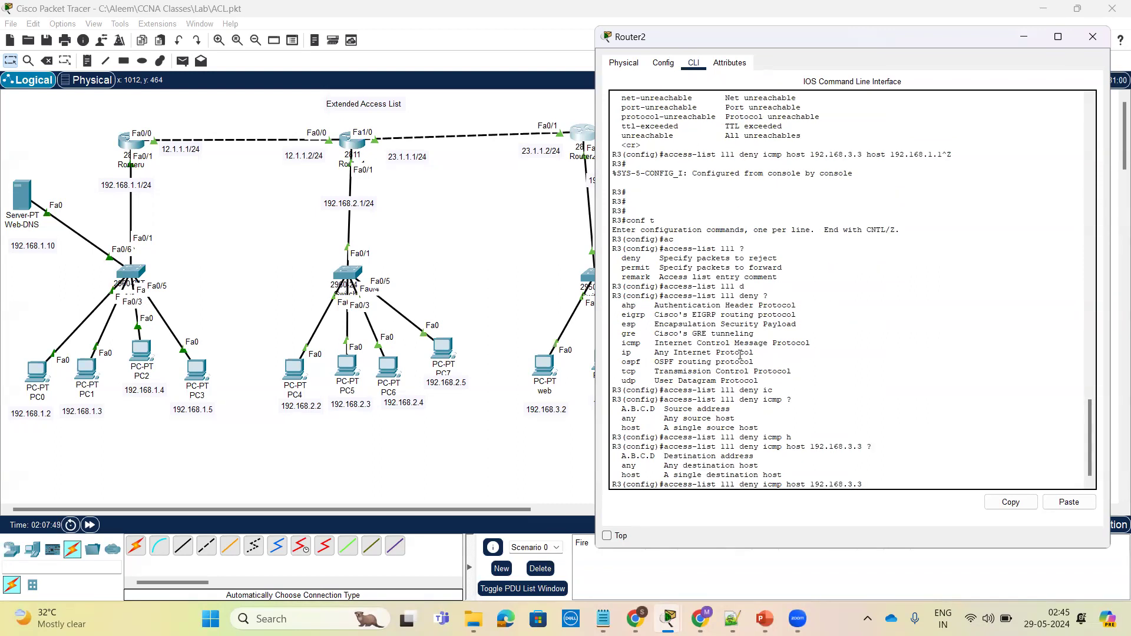
pyautogui.write('ho')
pyautogui.press('Tab')
pyautogui.write('192.')
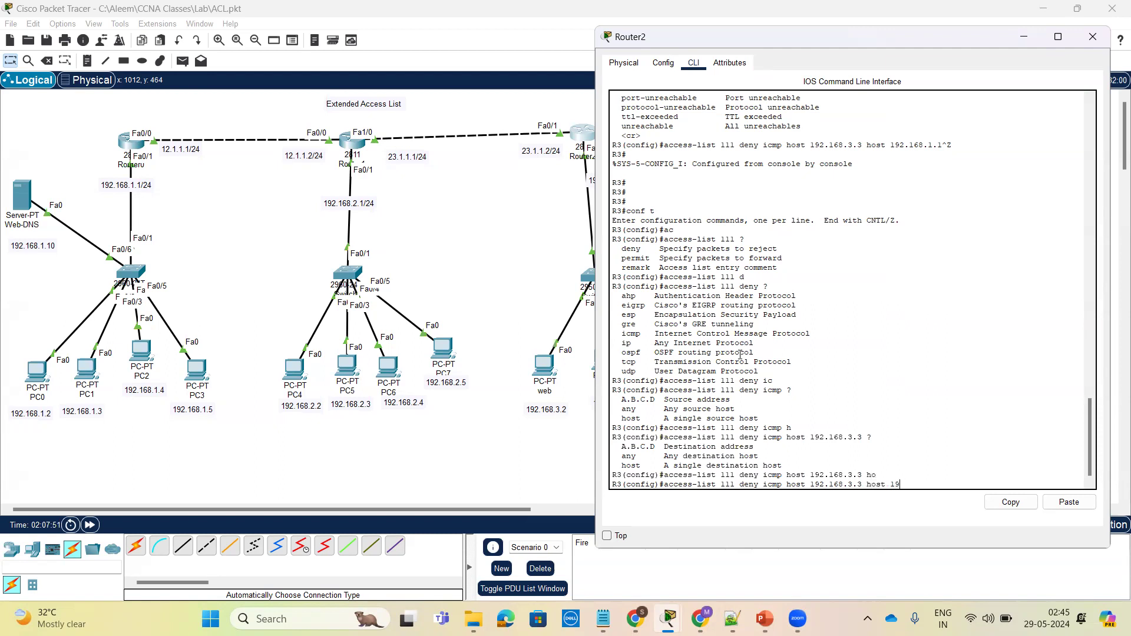
pyautogui.write('168.1.10 ?')
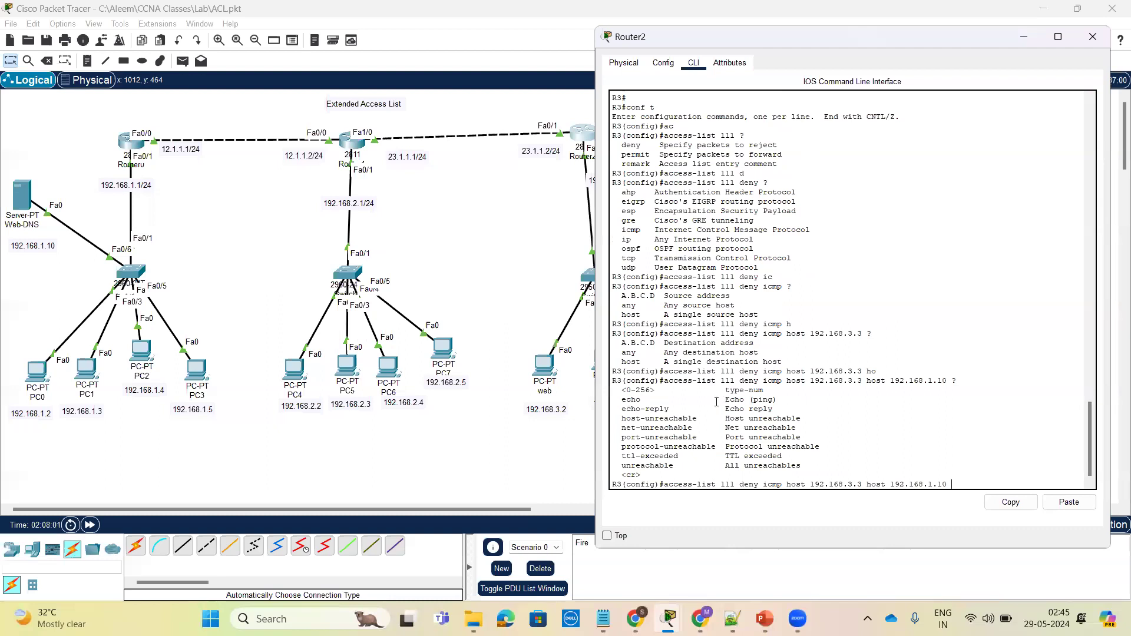
# Step: Complete the deny icmp entry with echo, checking for further options, and submit it
pyautogui.write('ech')
pyautogui.press('Tab')
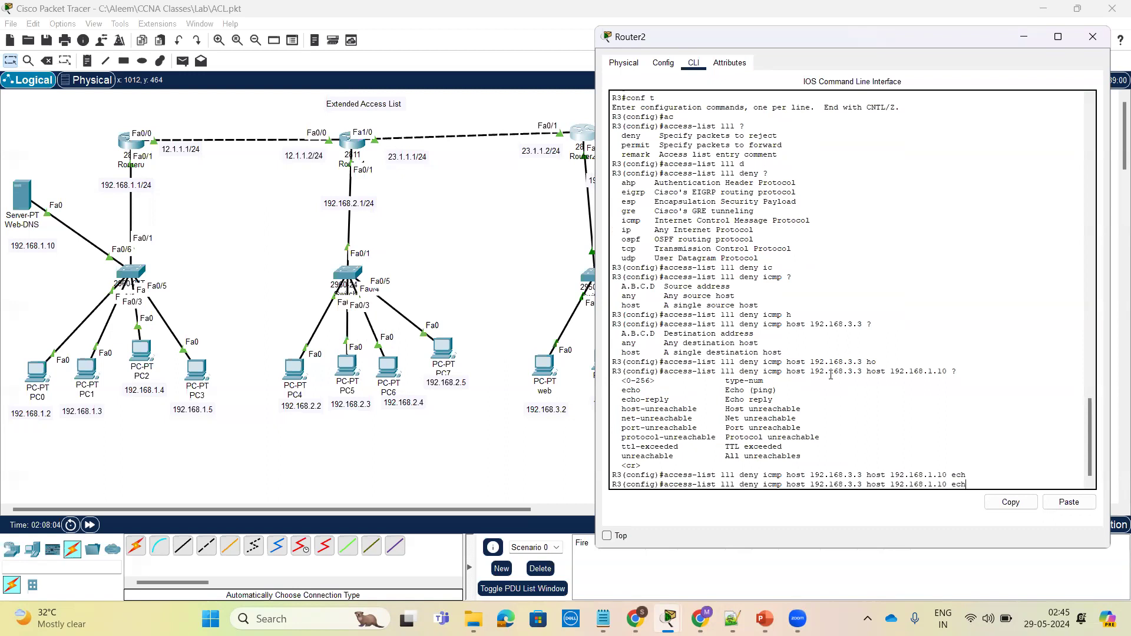
pyautogui.write('o')
pyautogui.press('Tab')
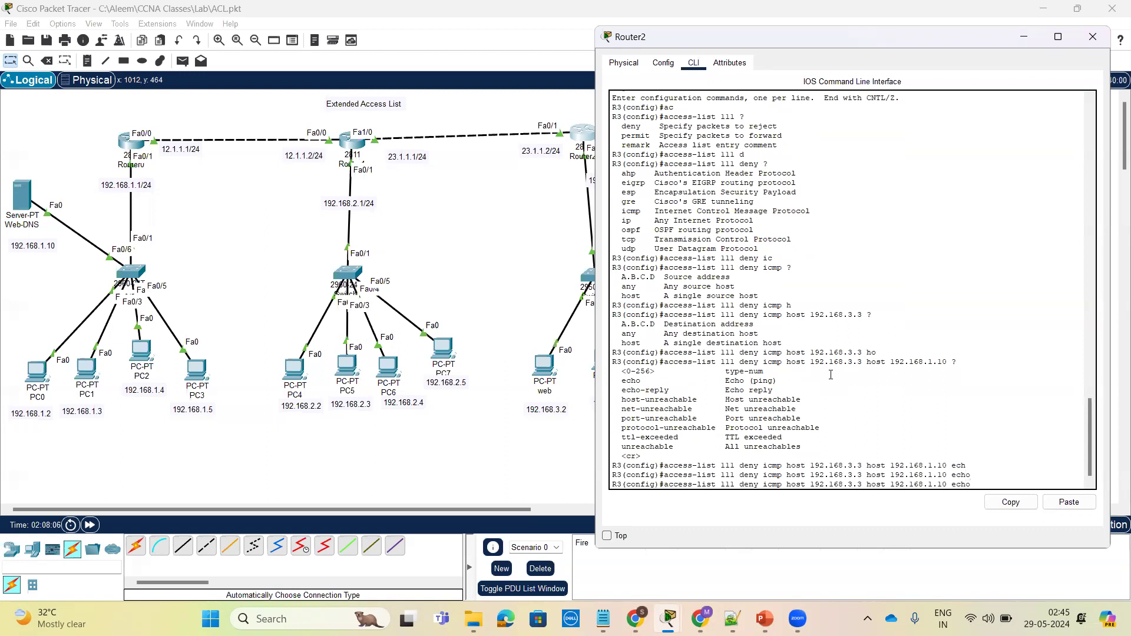
pyautogui.write('?')
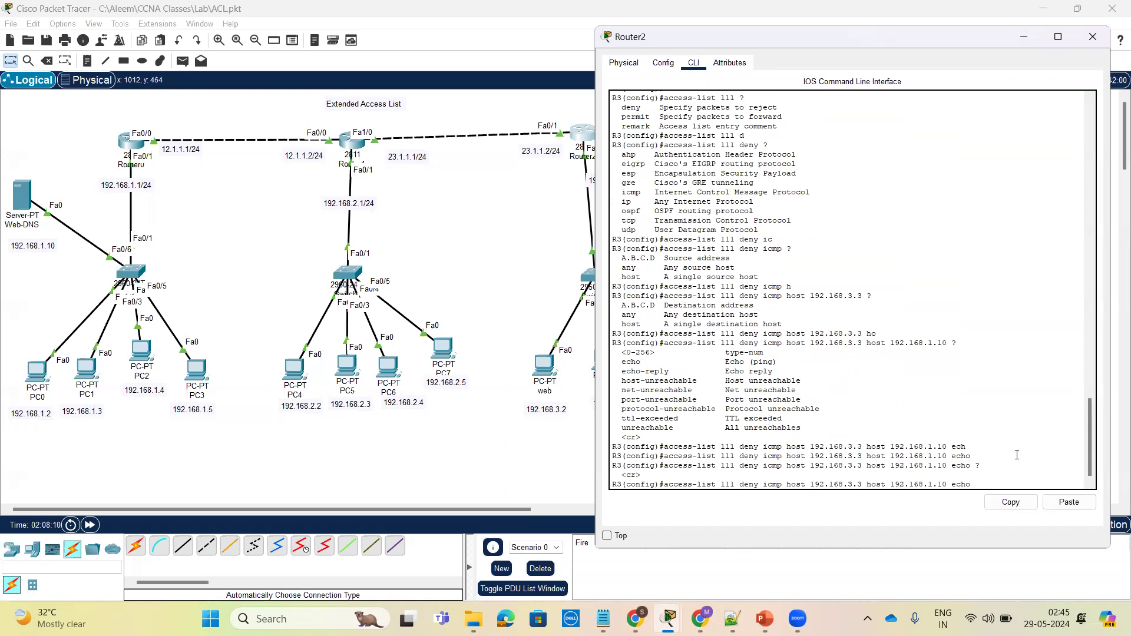
pyautogui.write('?')
pyautogui.press('Return')
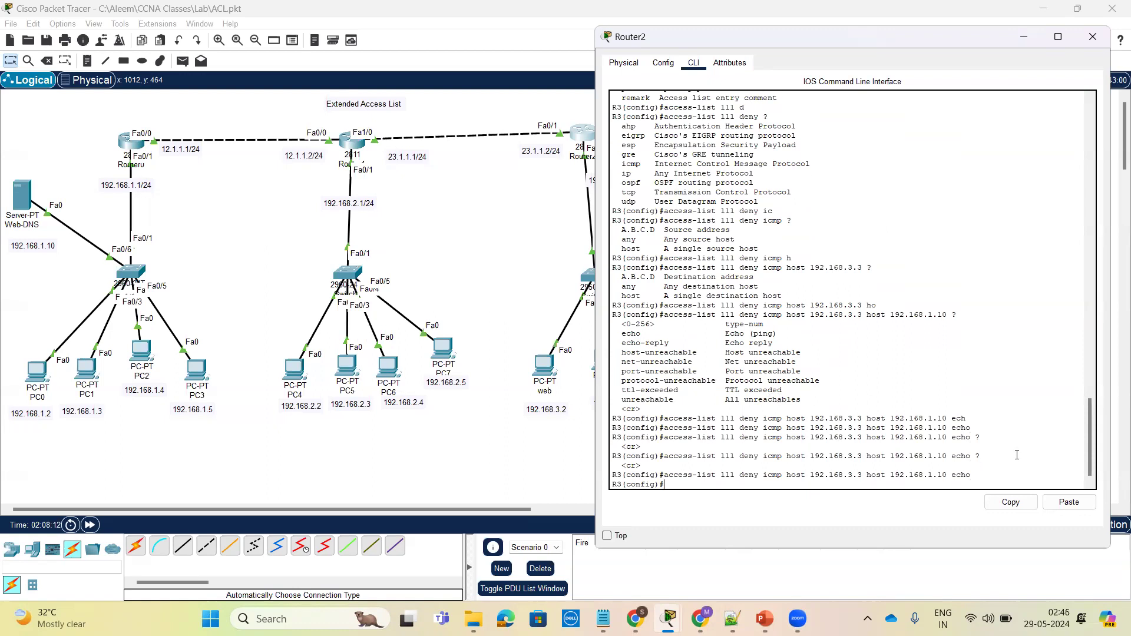
pyautogui.press('Return')
pyautogui.press('Return')
pyautogui.press('Return')
pyautogui.press('Return')
pyautogui.press('Return')
pyautogui.press('Return')
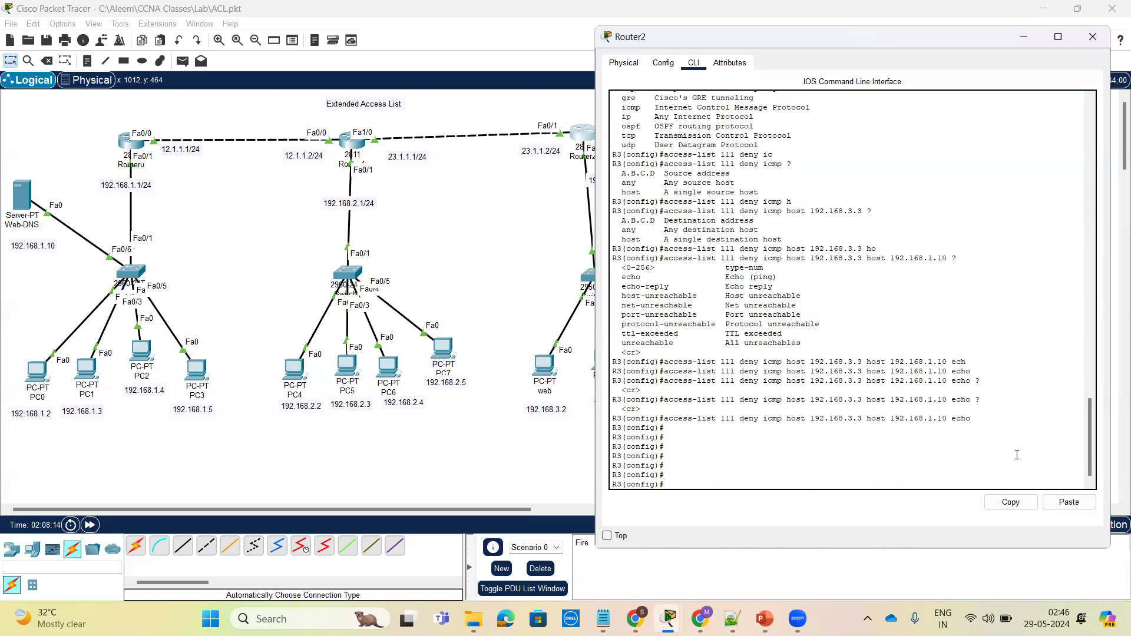
pyautogui.press('Return')
pyautogui.press('Return')
pyautogui.press('Return')
# Step: Recall the last entry, change it to deny udp with eq, and list the available UDP port options
pyautogui.press('Up')
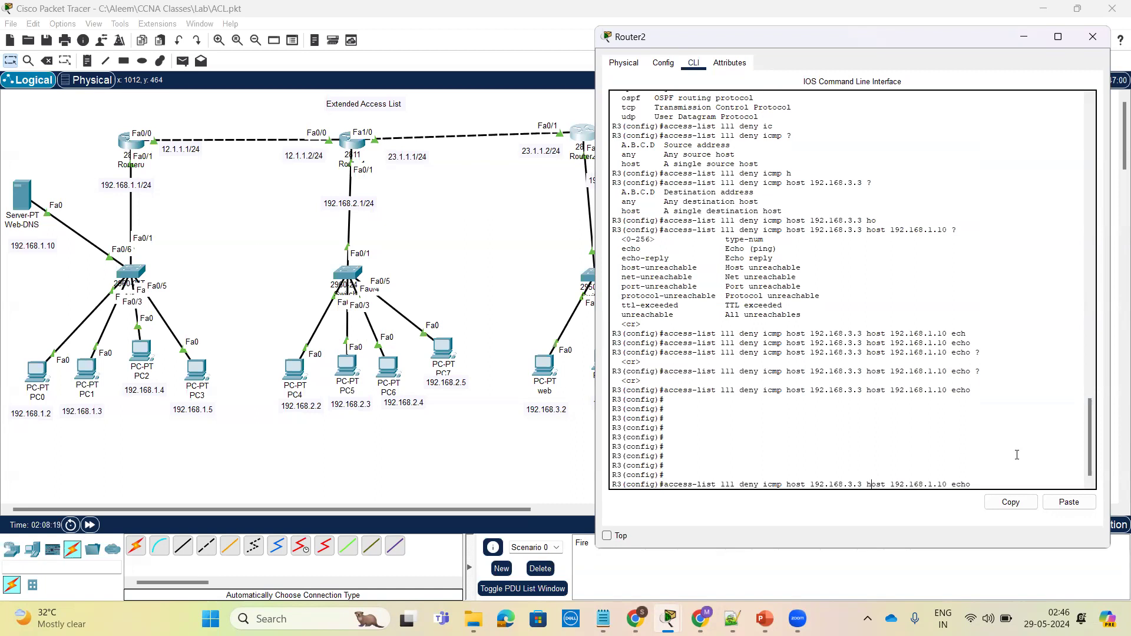
pyautogui.press('BackSpace')
pyautogui.press('BackSpace')
pyautogui.press('BackSpace')
pyautogui.press('BackSpace')
pyautogui.press('BackSpace')
pyautogui.press('BackSpace')
pyautogui.press('BackSpace')
pyautogui.write('udp')
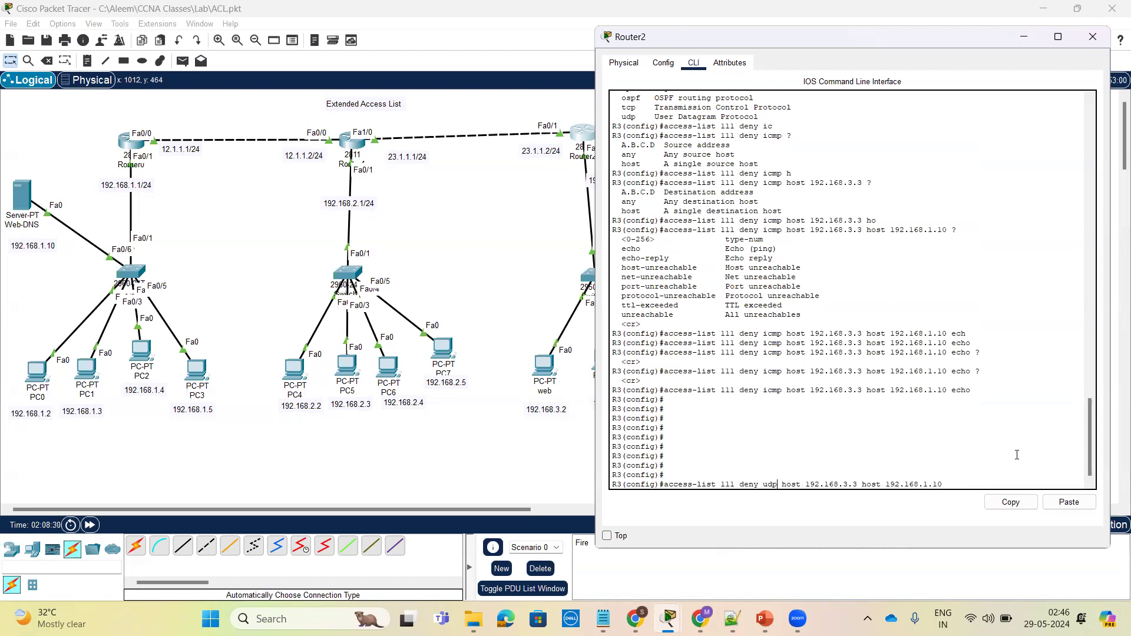
pyautogui.press('Tab')
pyautogui.press('Tab')
pyautogui.press('Tab')
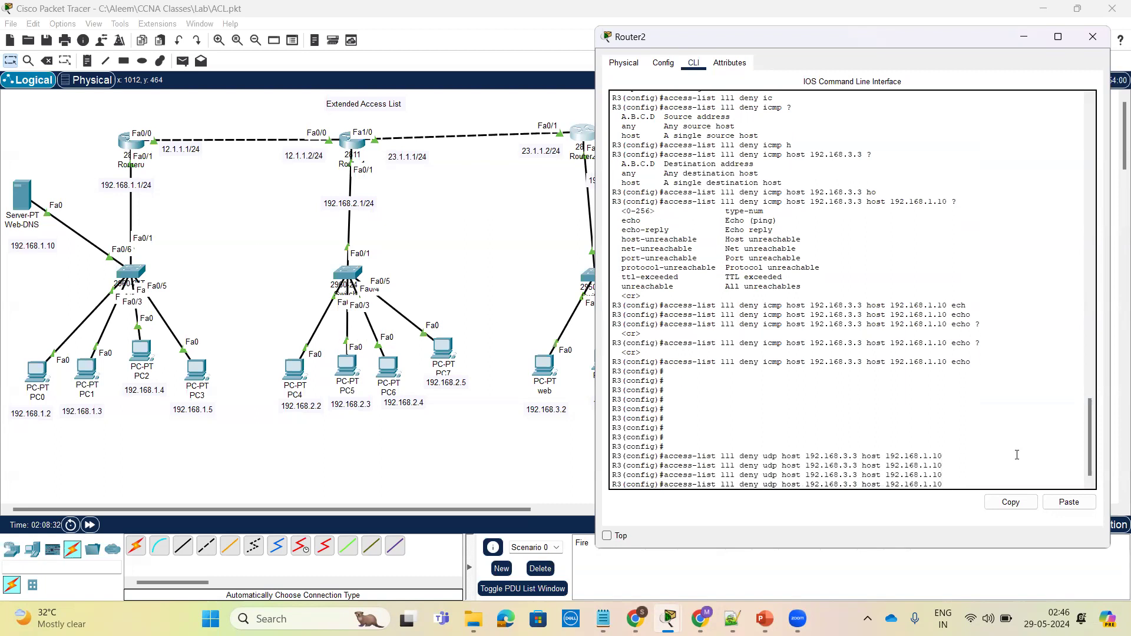
pyautogui.write('?')
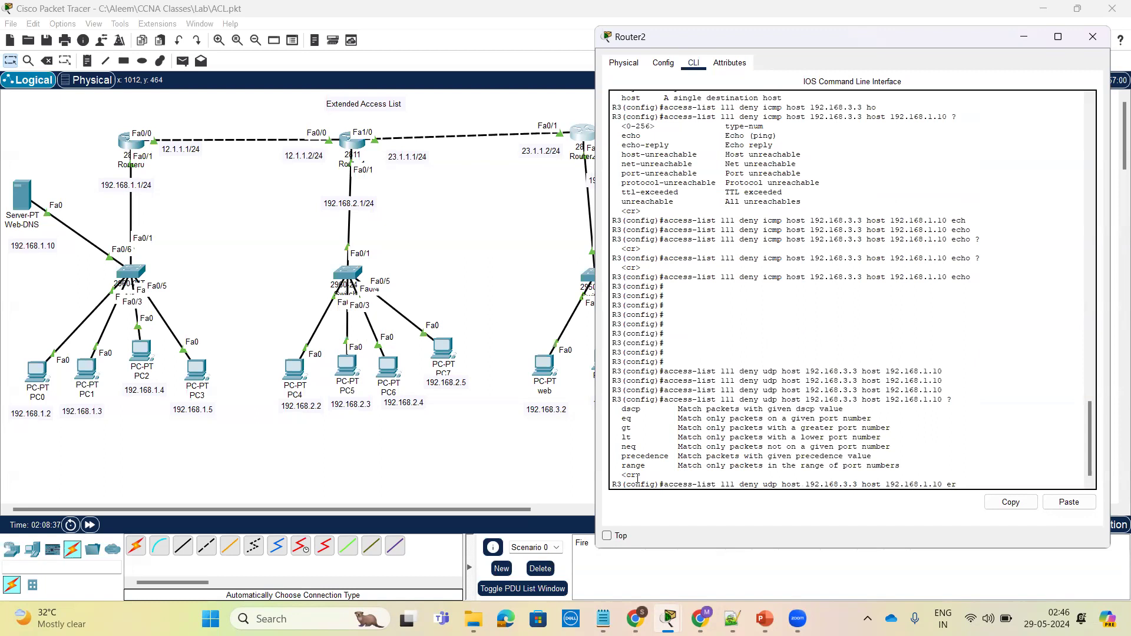
pyautogui.press('BackSpace')
pyautogui.press('Tab')
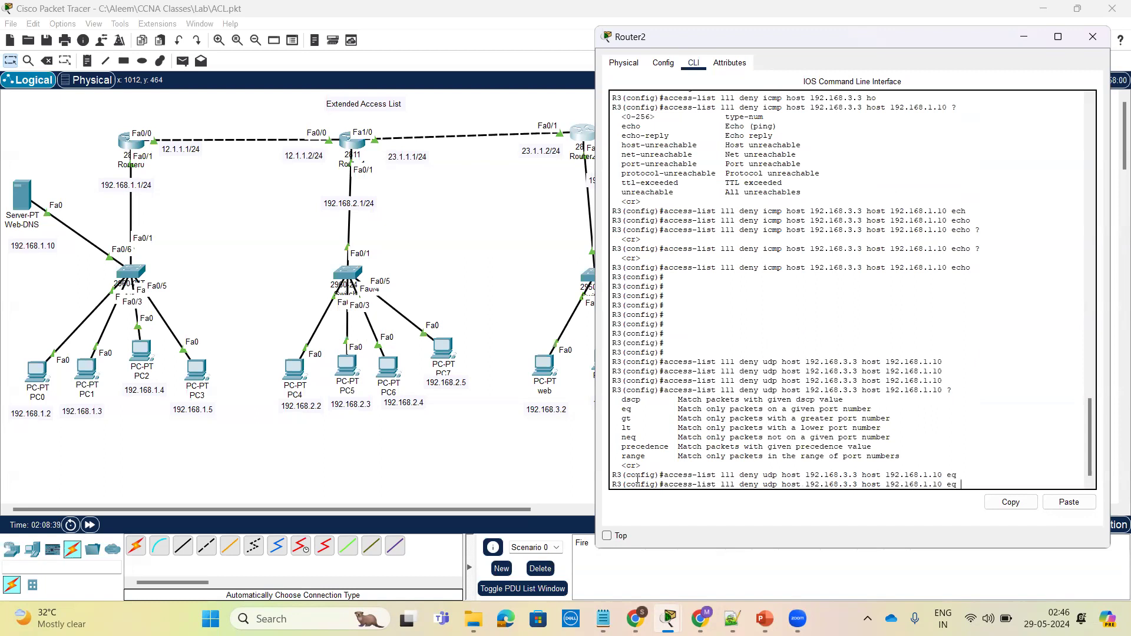
pyautogui.write('?')
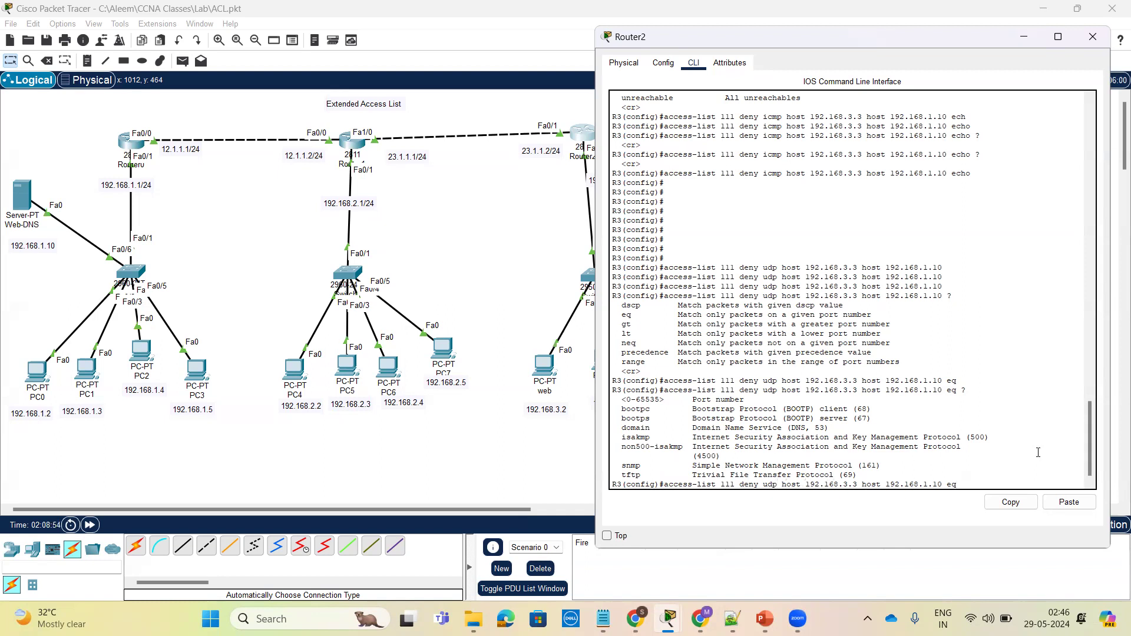
# Step: Change the draft entry's protocol to tcp and list the TCP port options for eq
pyautogui.press('BackSpace')
pyautogui.press('BackSpace')
pyautogui.press('BackSpace')
pyautogui.press('BackSpace')
pyautogui.write('tcp')
pyautogui.press('Tab')
pyautogui.press('Tab')
pyautogui.press('Tab')
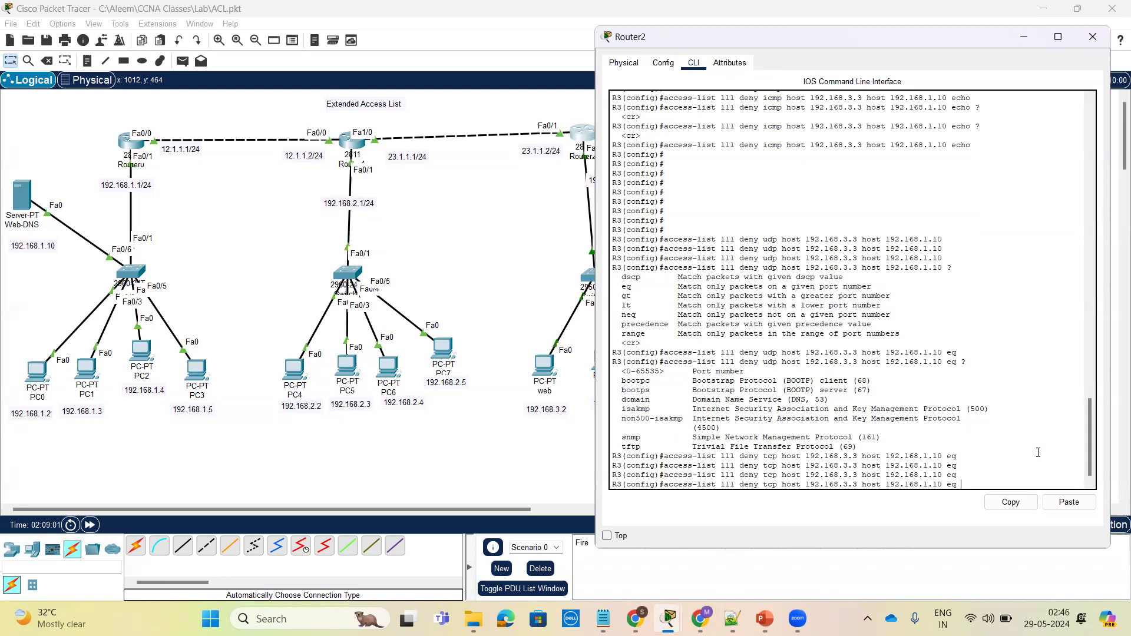
pyautogui.write('?')
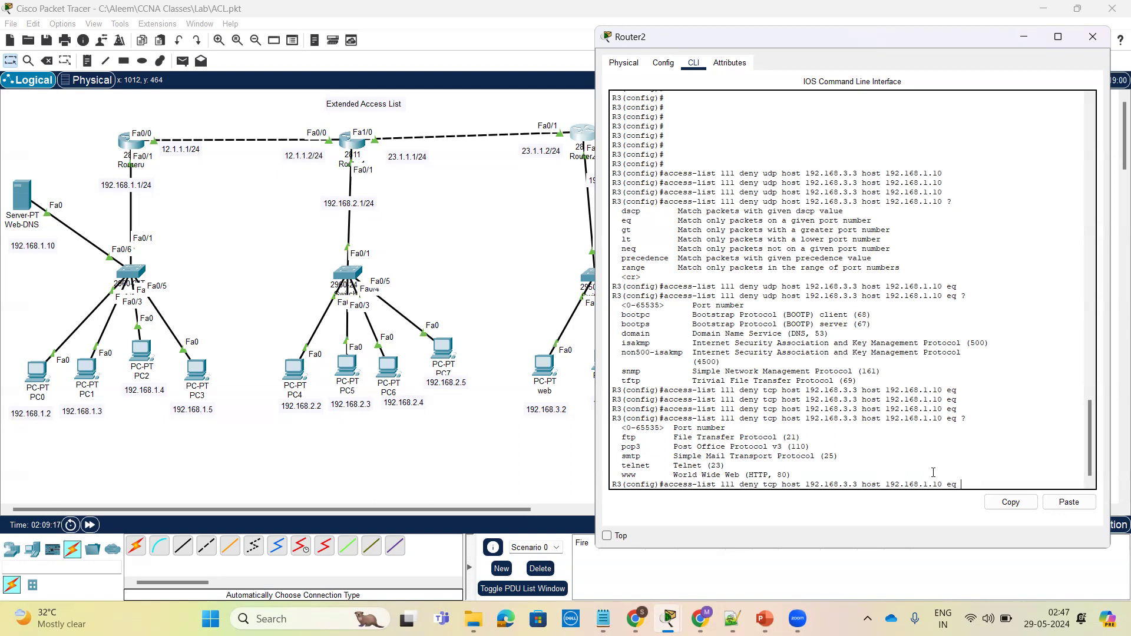
# Step: Discard the unsubmitted deny tcp draft from the command line
pyautogui.press('BackSpace')
pyautogui.press('BackSpace')
pyautogui.press('BackSpace')
pyautogui.press('BackSpace')
pyautogui.press('BackSpace')
pyautogui.press('BackSpace')
pyautogui.press('BackSpace')
pyautogui.press('BackSpace')
pyautogui.press('BackSpace')
pyautogui.press('BackSpace')
pyautogui.press('BackSpace')
pyautogui.press('BackSpace')
pyautogui.press('BackSpace')
pyautogui.press('BackSpace')
pyautogui.press('BackSpace')
pyautogui.press('BackSpace')
pyautogui.press('BackSpace')
pyautogui.press('BackSpace')
pyautogui.press('BackSpace')
pyautogui.press('BackSpace')
pyautogui.press('BackSpace')
pyautogui.press('BackSpace')
pyautogui.press('BackSpace')
pyautogui.press('BackSpace')
pyautogui.press('BackSpace')
pyautogui.press('Return')
pyautogui.press('Return')
pyautogui.press('Return')
pyautogui.press('Return')
pyautogui.press('Return')
pyautogui.press('Return')
pyautogui.press('Return')
pyautogui.press('Return')
pyautogui.press('Return')
pyautogui.press('Return')
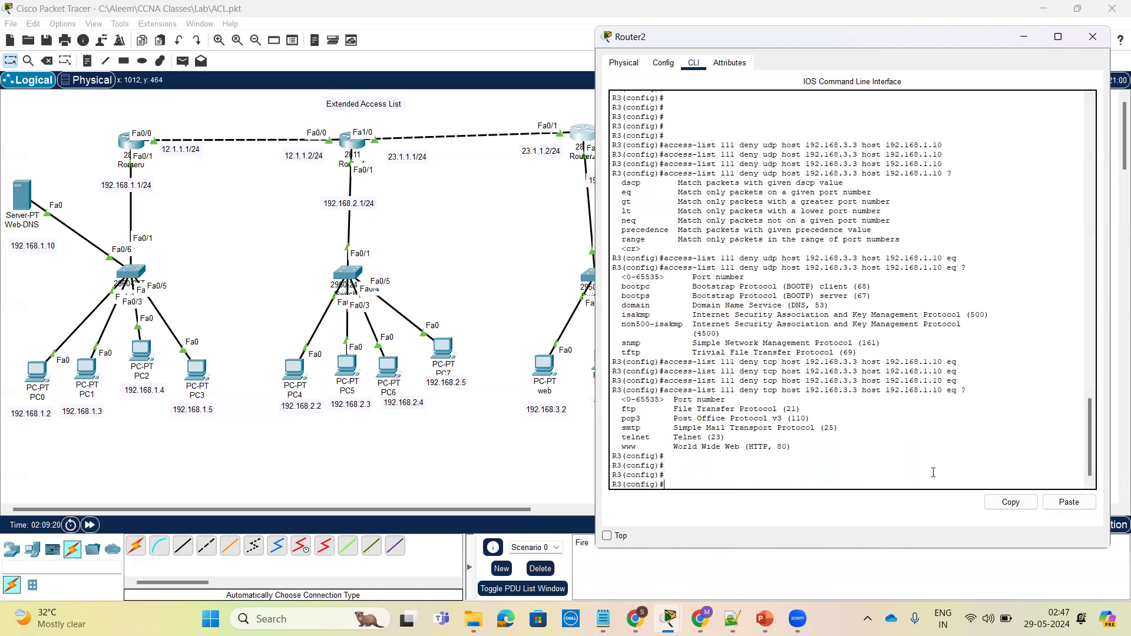
pyautogui.press('Return')
# Step: Begin a permit entry for access list 111, checking the available actions and protocol options
pyautogui.write('ac')
pyautogui.press('Tab')
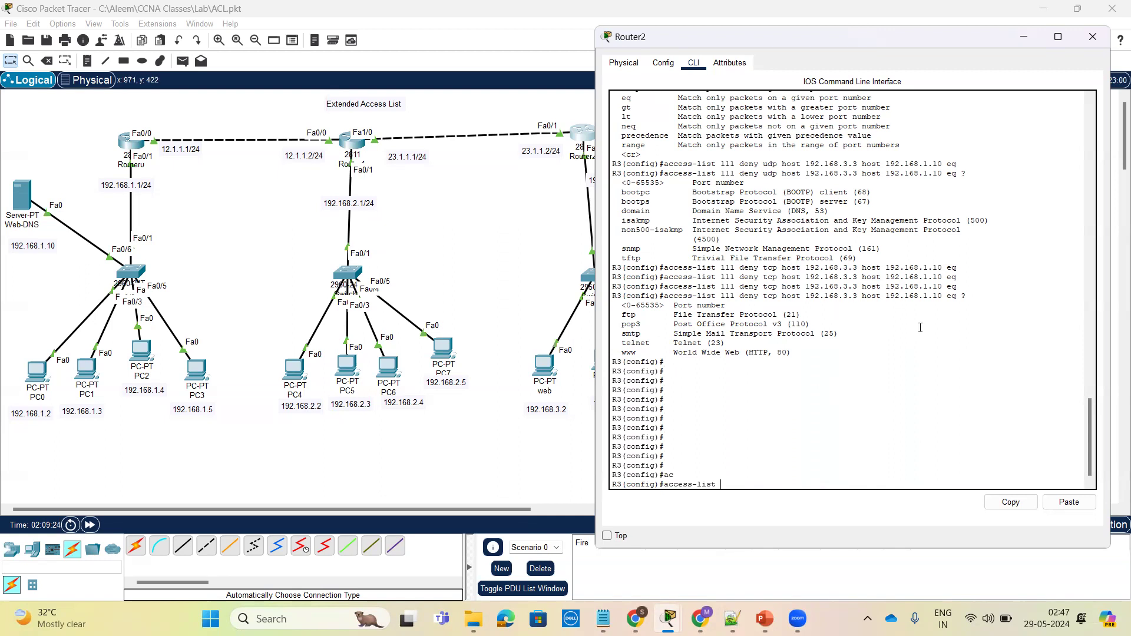
pyautogui.write('111 ?')
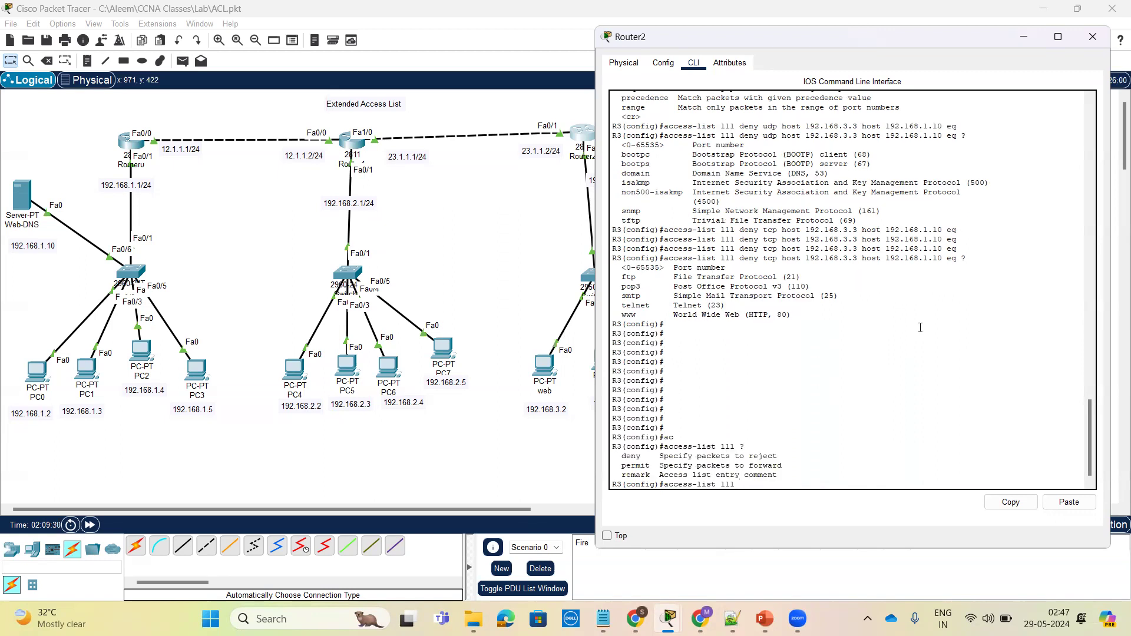
pyautogui.write('per')
pyautogui.press('Tab')
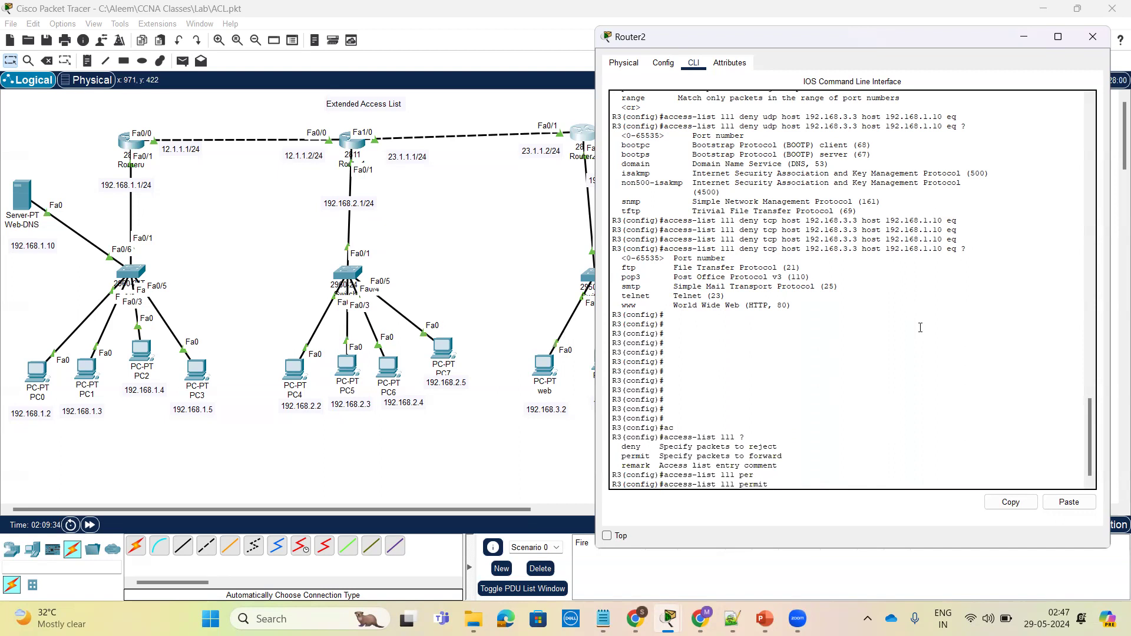
pyautogui.write('?')
# Step: Complete the access list 111 permit entry as ip any any, checking the source options, and submit it
pyautogui.write('ip')
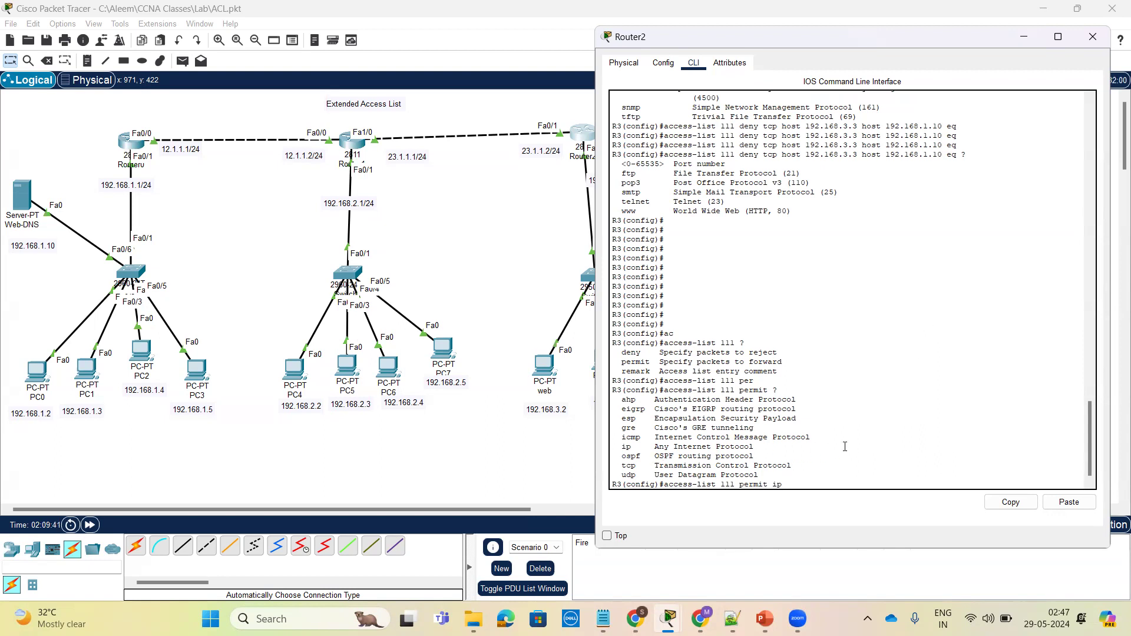
pyautogui.write(' ?')
pyautogui.write('an')
pyautogui.press('Tab')
pyautogui.write('an')
pyautogui.press('Tab')
pyautogui.press('Return')
pyautogui.press('Return')
pyautogui.press('Return')
pyautogui.press('Return')
pyautogui.press('Return')
pyautogui.press('Return')
# Step: Exit global configuration mode on Router2 and re-enter it with conf t
pyautogui.write('ex')
pyautogui.press('Return')
pyautogui.press('Return')
pyautogui.press('Return')
pyautogui.press('Return')
pyautogui.press('Return')
pyautogui.write('conf t')
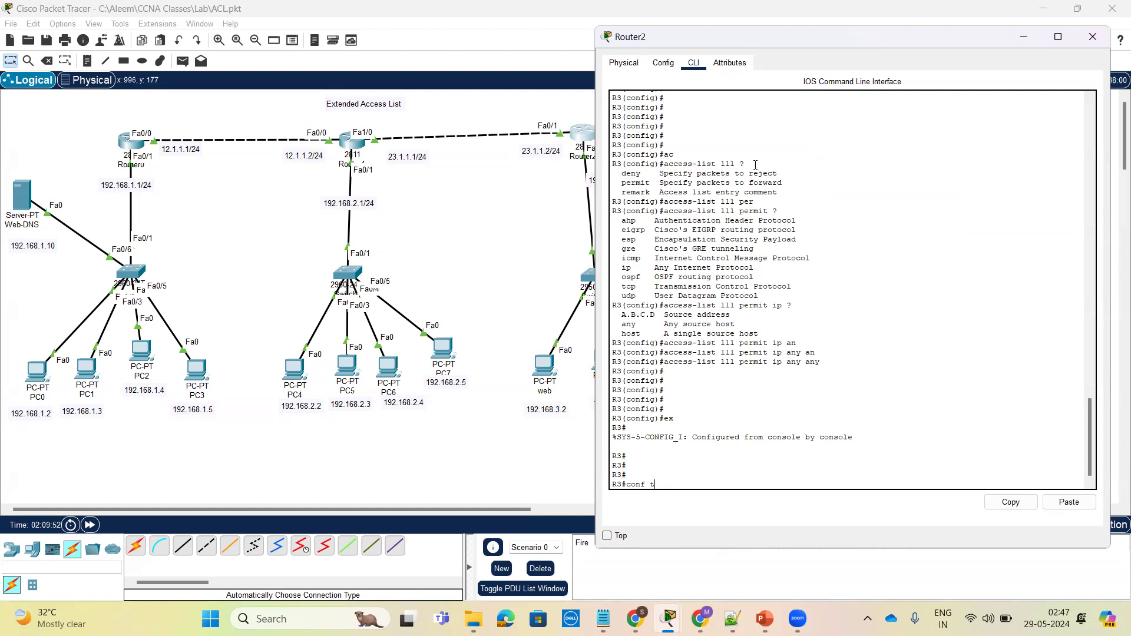
pyautogui.click(1026, 37)
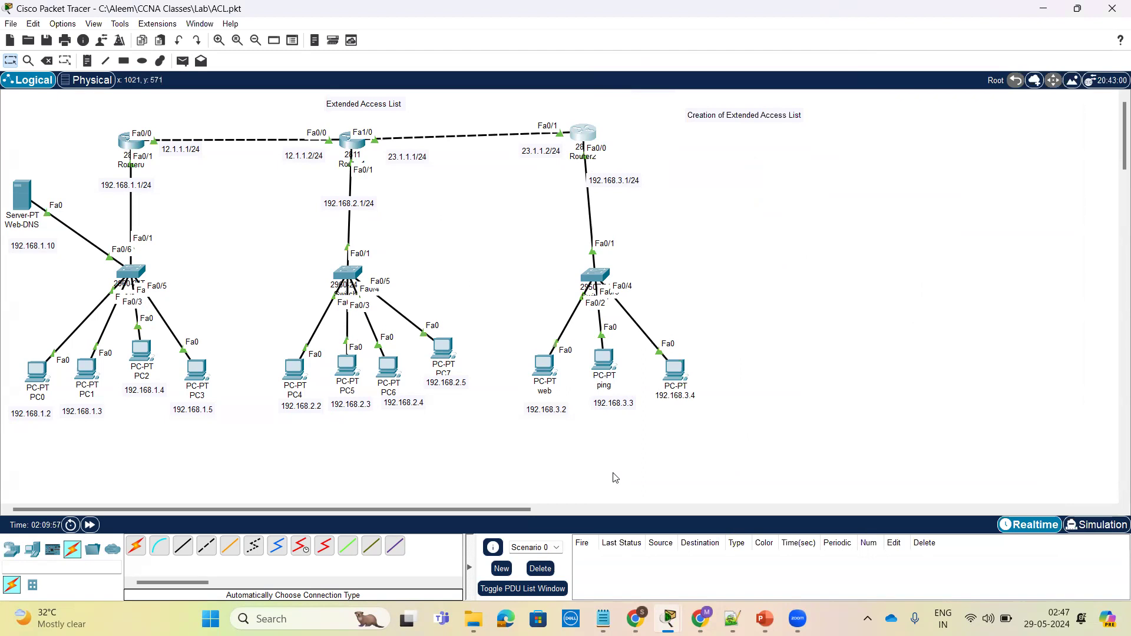
pyautogui.moveTo(669, 619)
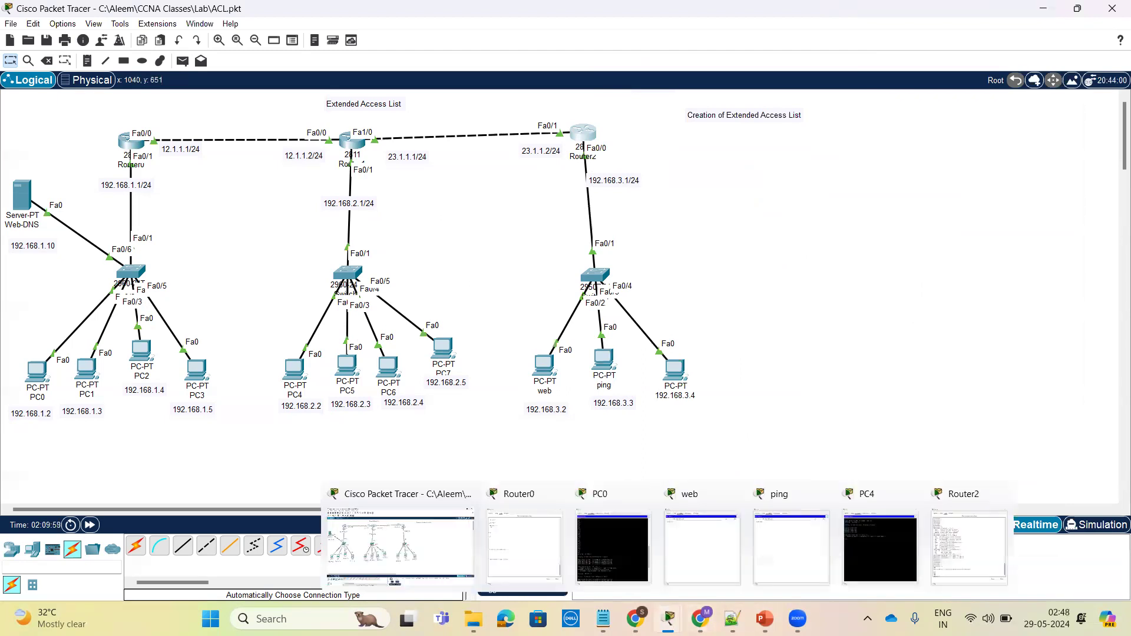
pyautogui.click(451, 536)
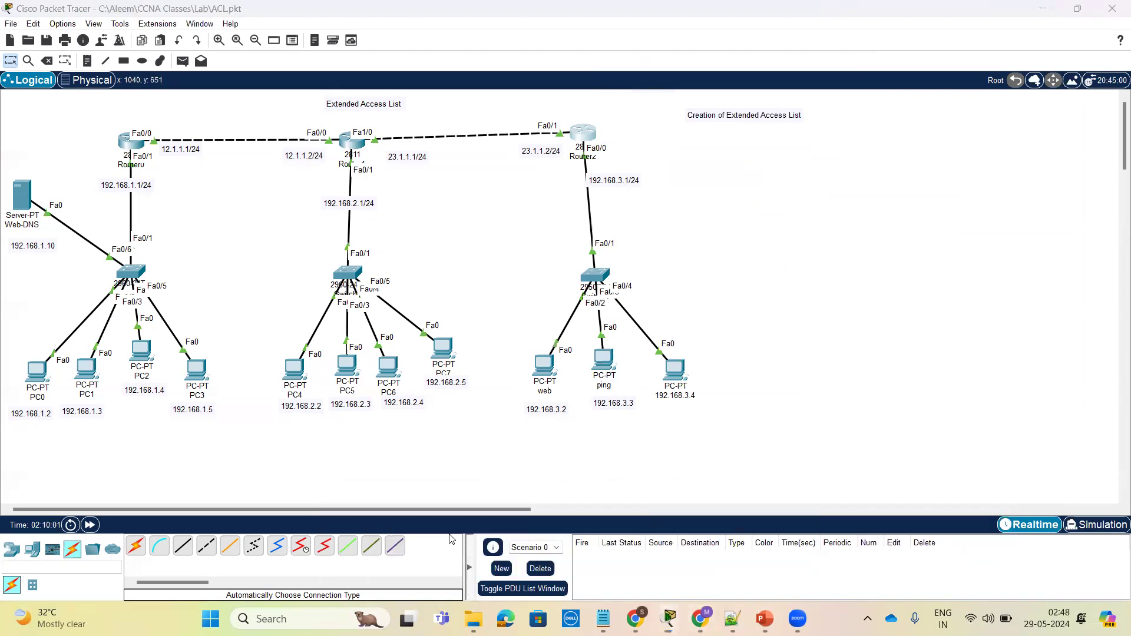
pyautogui.click(580, 137)
pyautogui.press('Return')
pyautogui.press('Return')
pyautogui.press('Return')
pyautogui.press('Return')
pyautogui.press('Return')
# Step: Enter interface configuration mode for fastEthernet 0/0 on Router2, keeping the router's port labels visible in the topology
pyautogui.write('ig)#i')
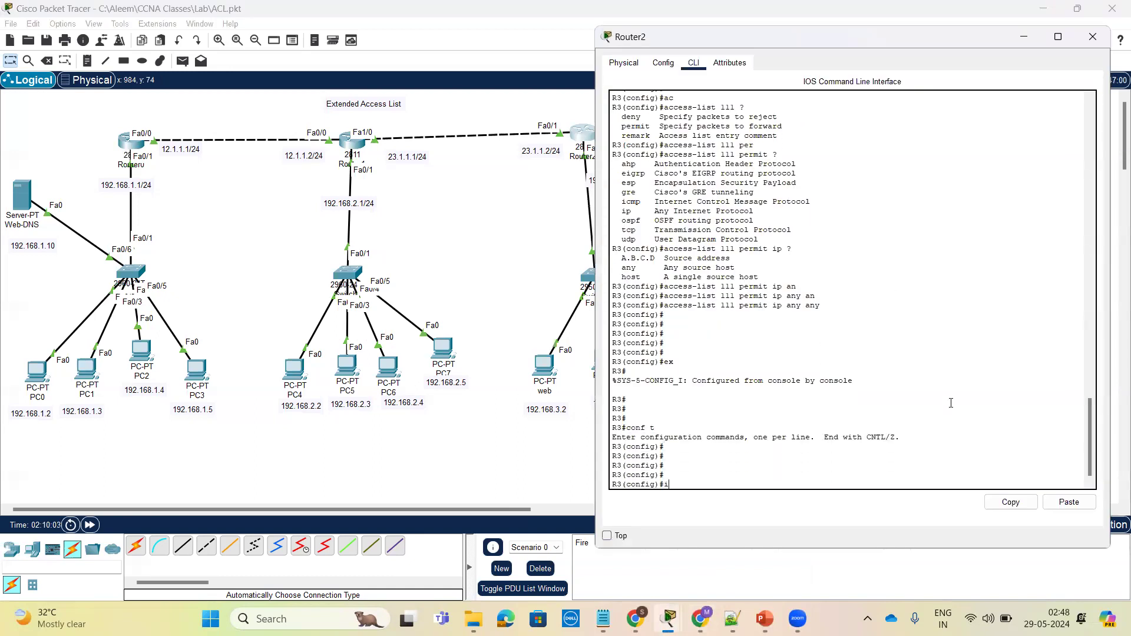
pyautogui.write('nt')
pyautogui.press('Tab')
pyautogui.write('f')
pyautogui.press('Tab')
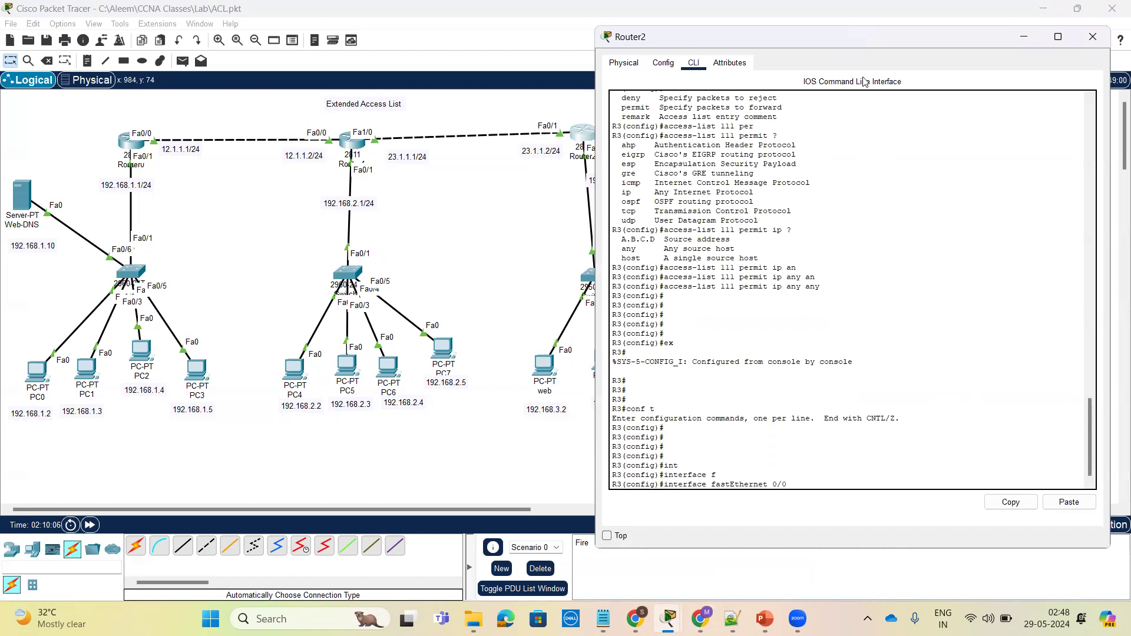
pyautogui.moveTo(862, 41); pyautogui.dragTo(891, 31)
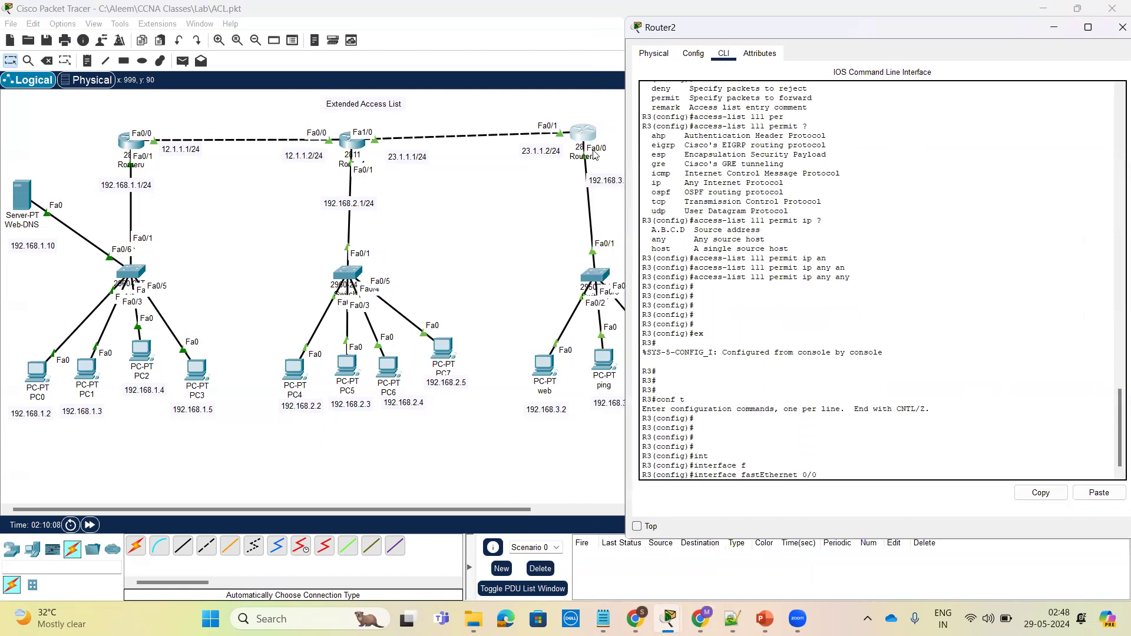
pyautogui.press('Return')
pyautogui.press('Return')
pyautogui.press('Return')
pyautogui.press('Return')
pyautogui.press('Return')
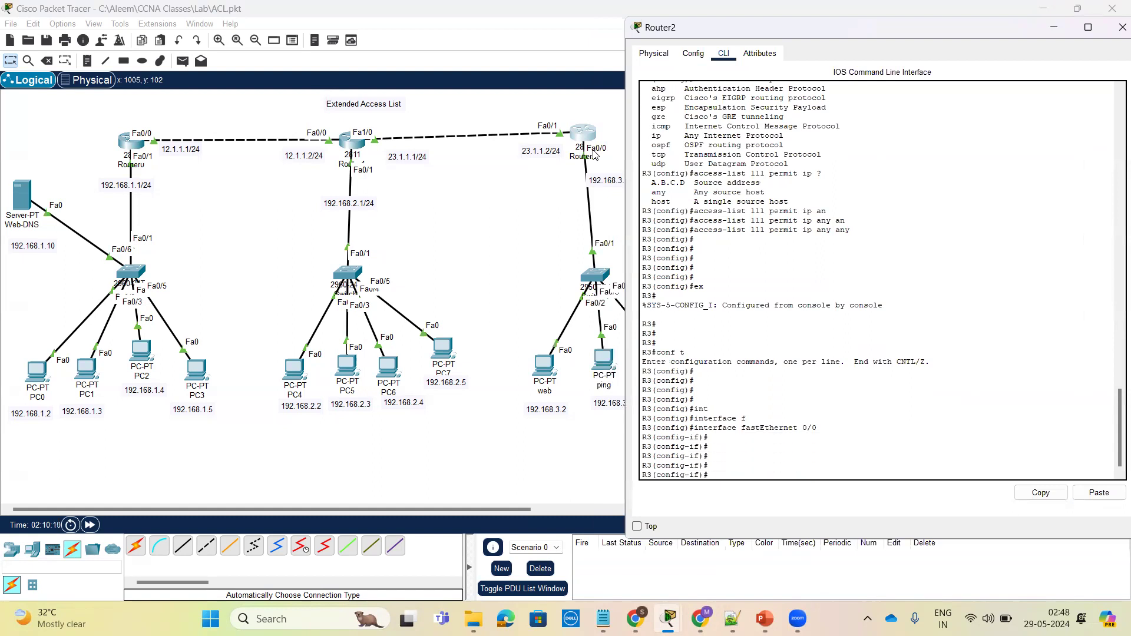
# Step: Apply access list 111 inbound on fastEthernet 0/0 with ip access-group, checking the direction options
pyautogui.write('ip ac')
pyautogui.press('Tab')
pyautogui.write('111 ?')
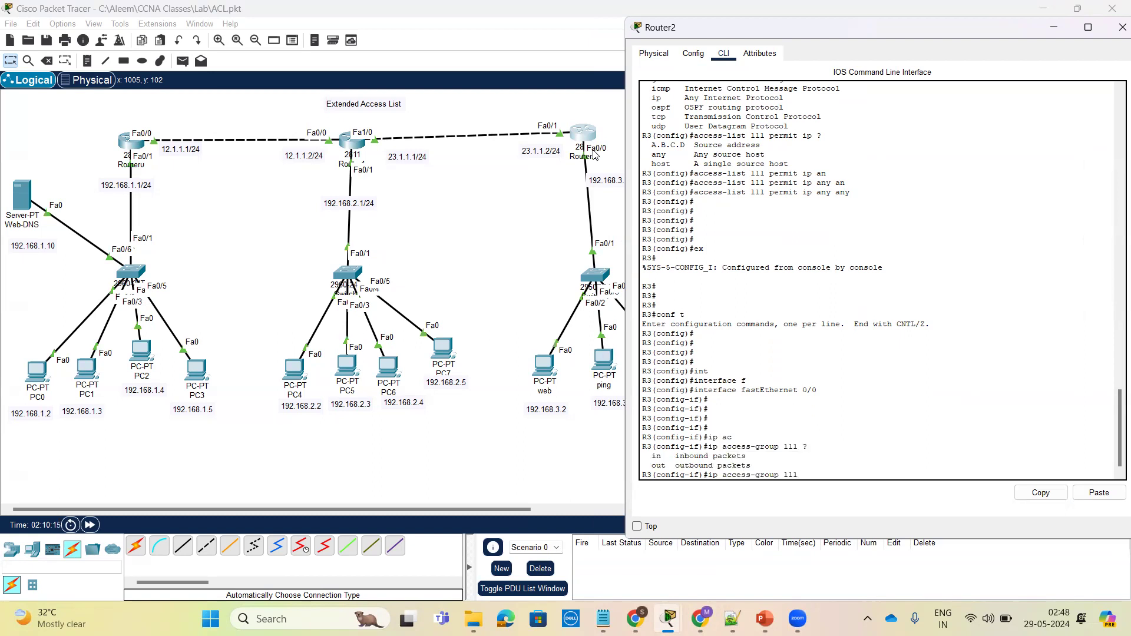
pyautogui.write('in')
pyautogui.press('Return')
pyautogui.press('Return')
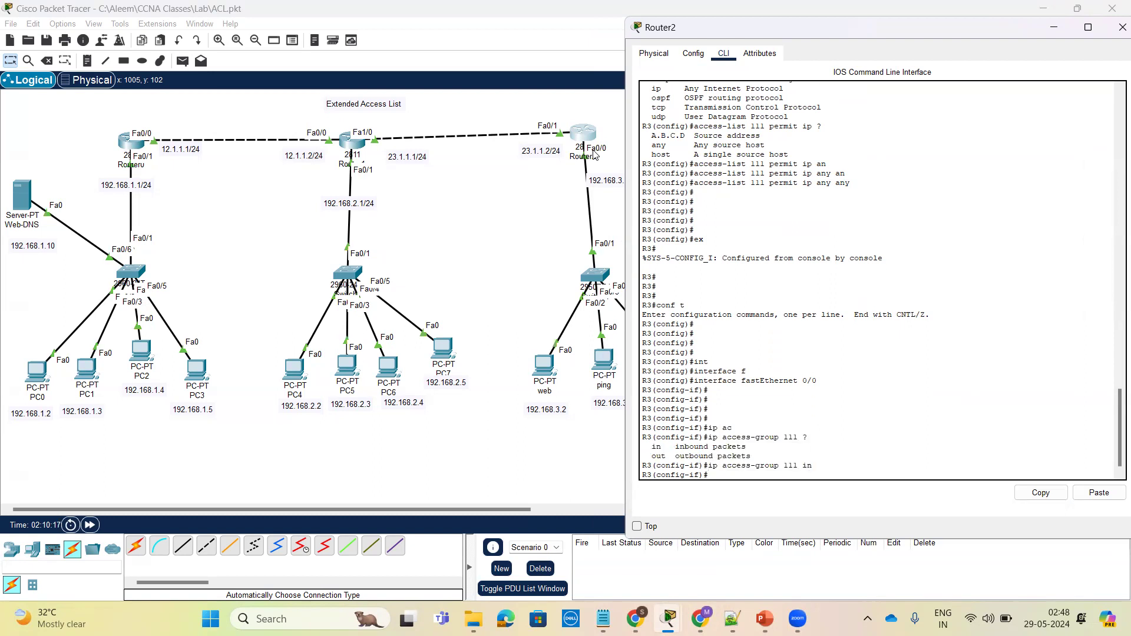
pyautogui.press('Return')
pyautogui.press('Return')
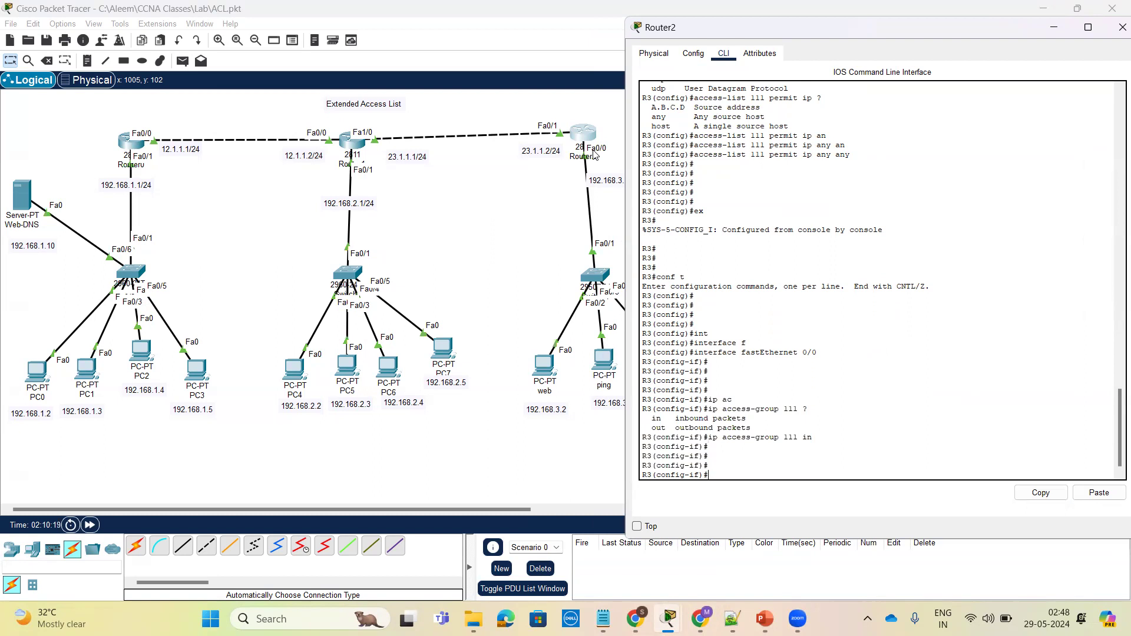
# Step: Leave interface configuration and return to Router2's privileged EXEC prompt
pyautogui.hotkey('ctrl', 'z')
pyautogui.press('Return')
pyautogui.press('Return')
pyautogui.press('Return')
pyautogui.press('Return')
pyautogui.press('Return')
# Step: Show the access lists on Router2 and review the entries of list 111
pyautogui.write('sh')
pyautogui.press('Tab')
pyautogui.write('ac')
pyautogui.press('Tab')
pyautogui.press('Return')
pyautogui.press('Return')
pyautogui.press('Return')
pyautogui.press('Return')
pyautogui.press('Return')
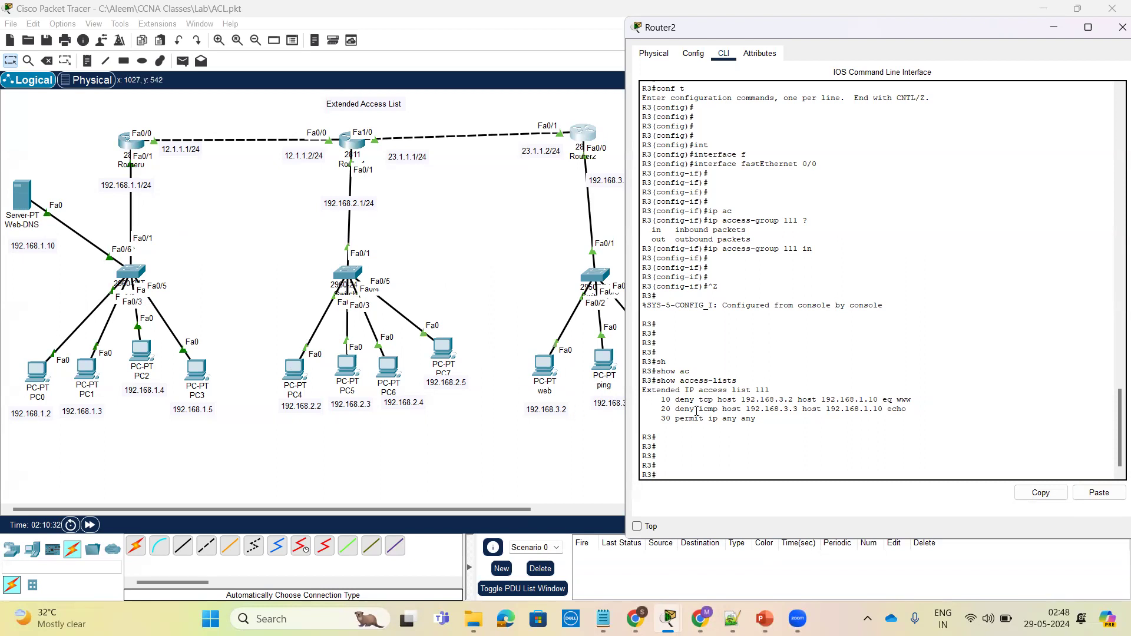
pyautogui.moveTo(695, 408); pyautogui.dragTo(671, 409)
pyautogui.click(547, 364)
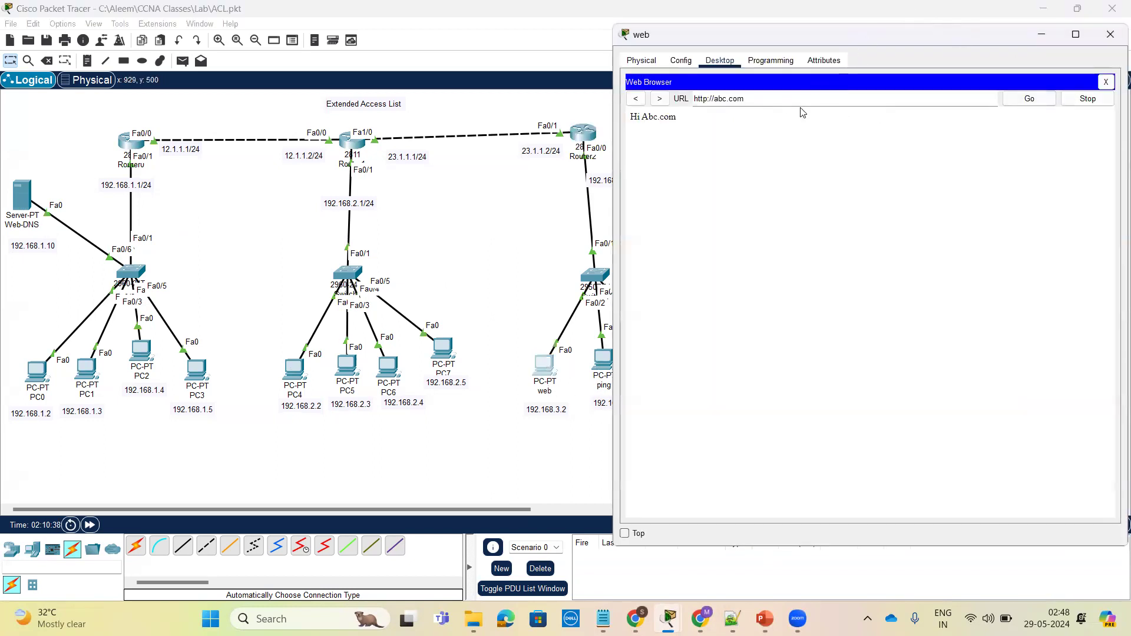
pyautogui.click(1036, 100)
pyautogui.click(890, 99)
pyautogui.click(1107, 82)
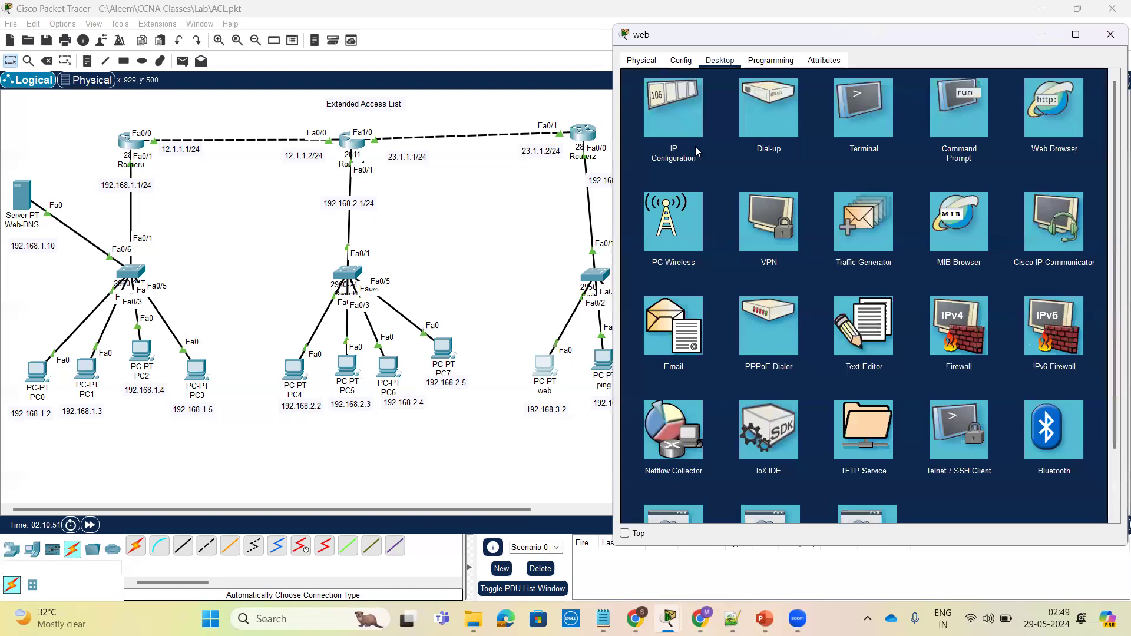
# Step: Reopen the web browser on PC web and load abc.com
pyautogui.click(1042, 117)
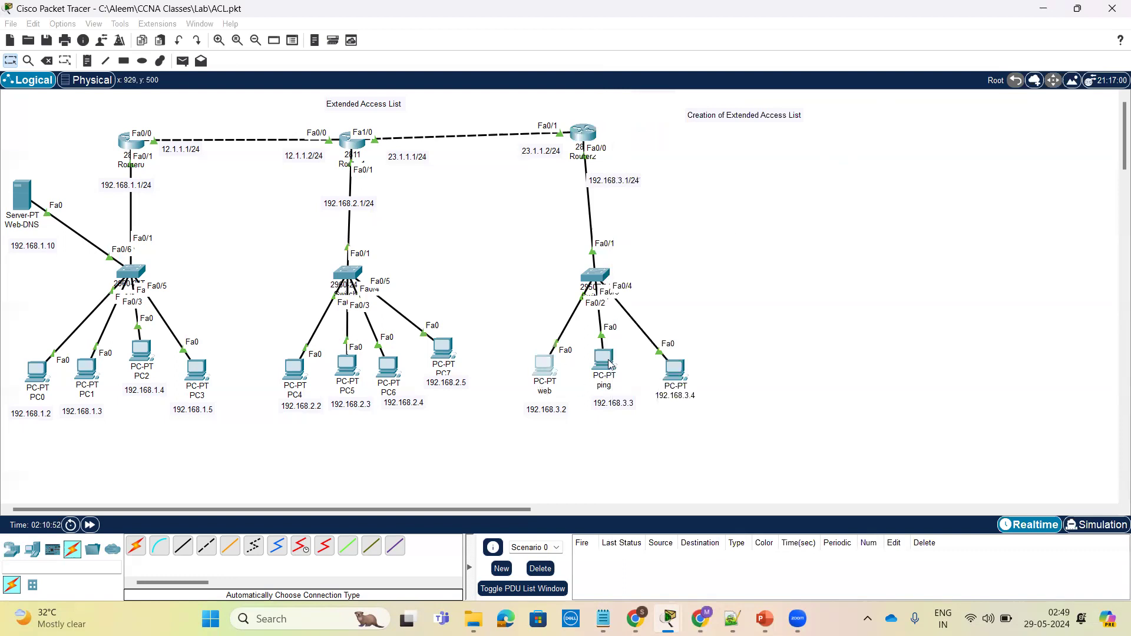
pyautogui.click(544, 365)
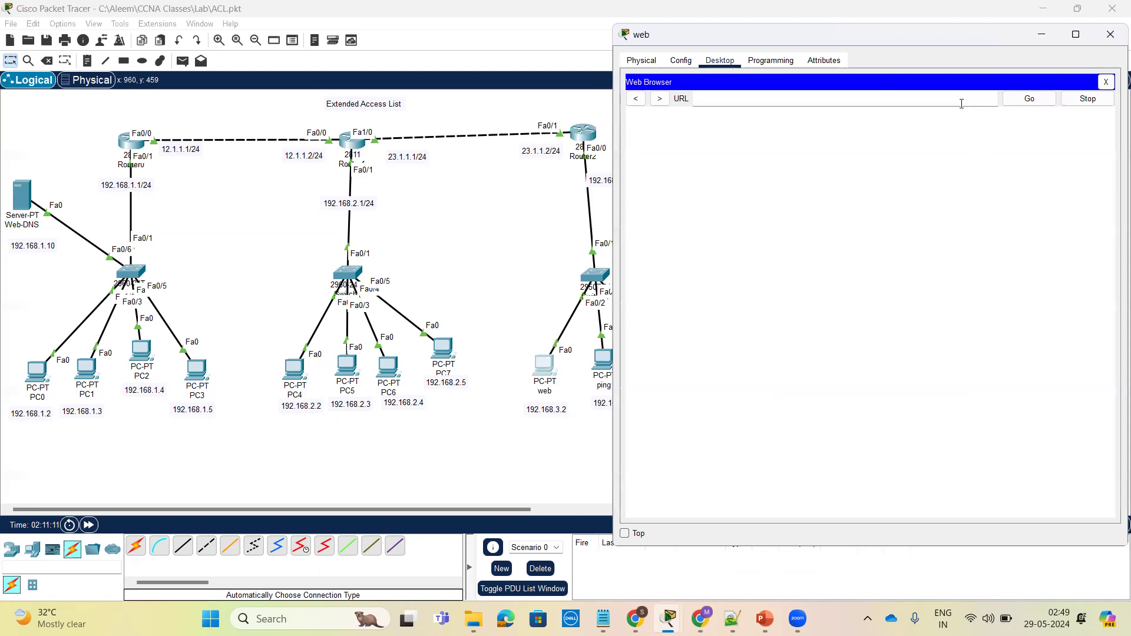
pyautogui.click(894, 103)
pyautogui.write('abc.com')
pyautogui.press('Return')
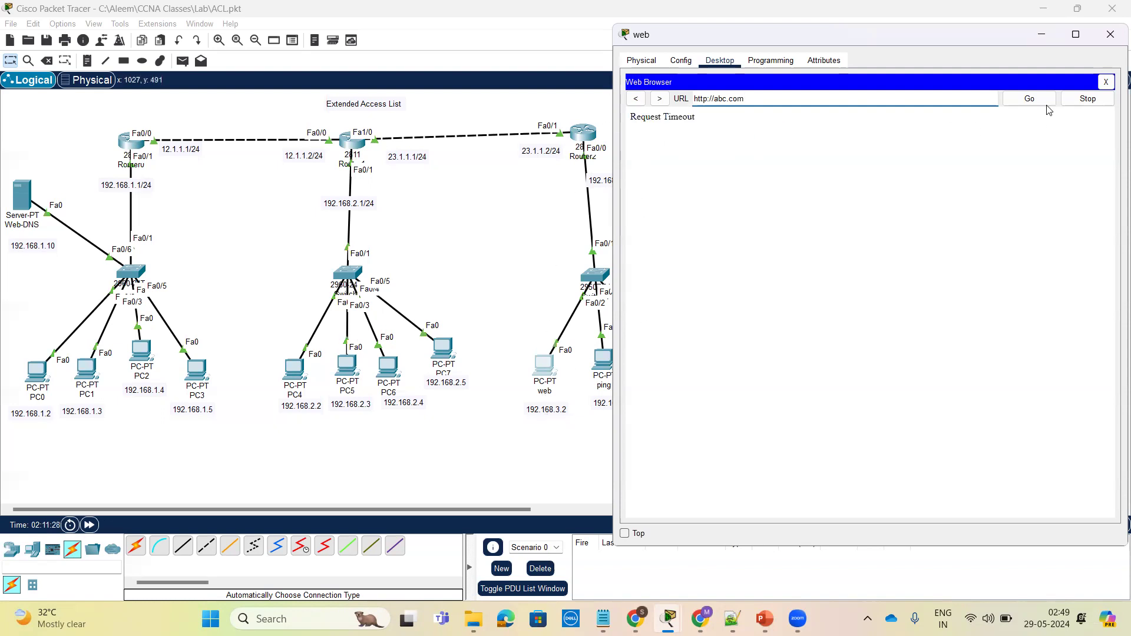
# Step: Switch PC web from the browser to its command prompt and exit the running nslookup session
pyautogui.click(1105, 82)
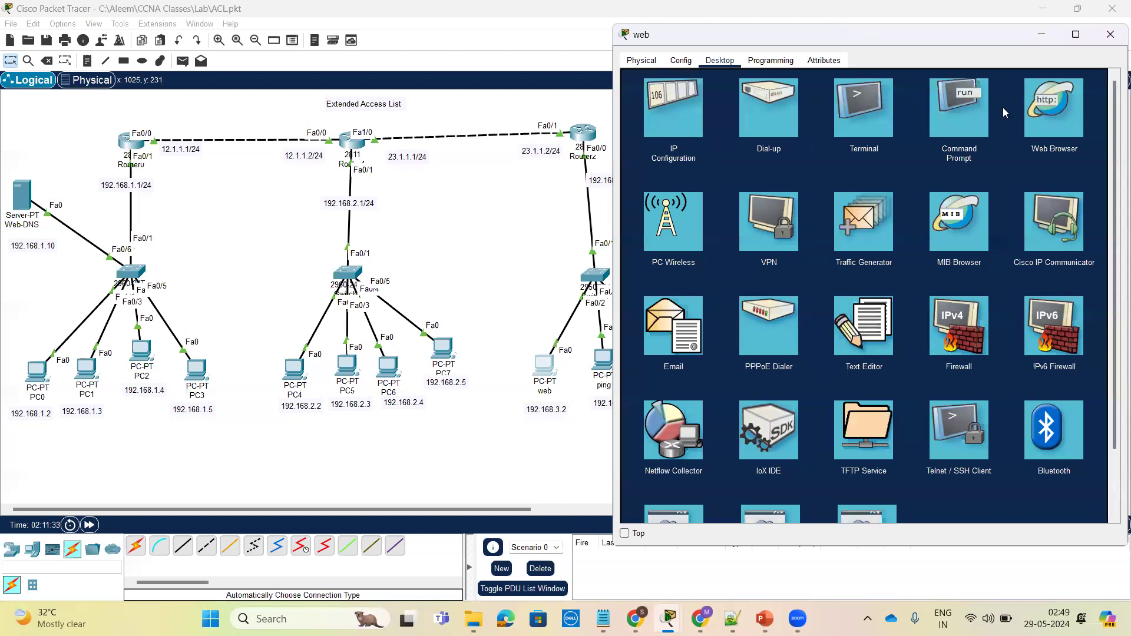
pyautogui.click(936, 125)
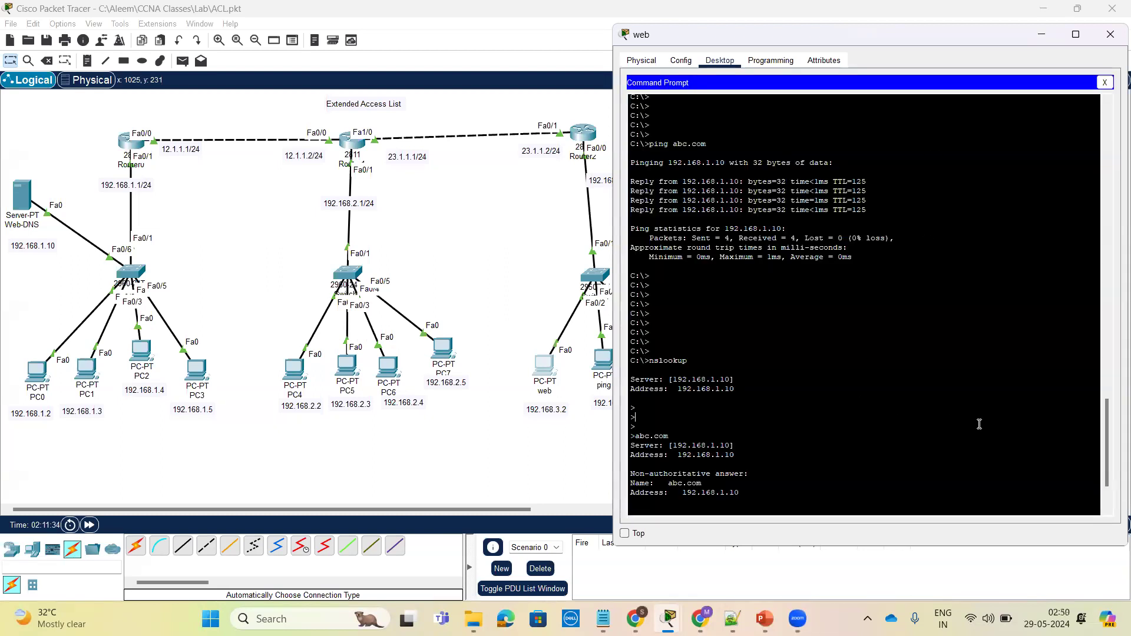
pyautogui.press('Return')
pyautogui.press('Return')
pyautogui.press('Return')
pyautogui.press('Return')
pyautogui.press('Return')
pyautogui.write('exit')
pyautogui.press('Return')
pyautogui.press('Return')
pyautogui.press('Return')
pyautogui.press('Return')
pyautogui.press('Return')
pyautogui.press('Return')
pyautogui.press('Return')
pyautogui.press('Return')
# Step: Ping the server 192.168.1.10 from PC web
pyautogui.write('ping 192.168.1.10')
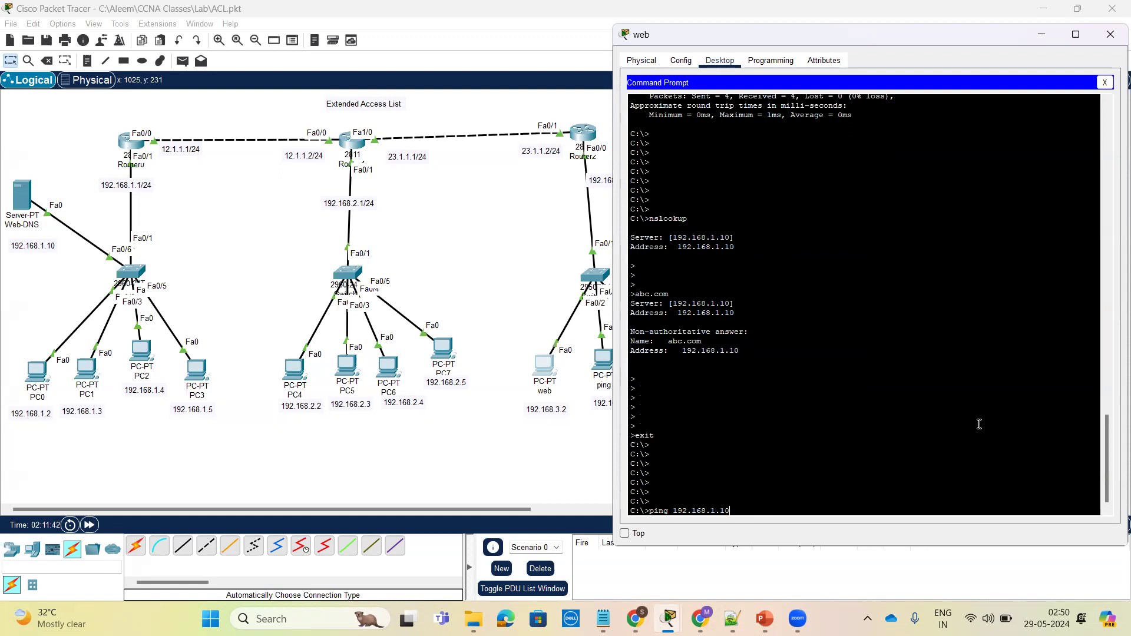
pyautogui.press('Return')
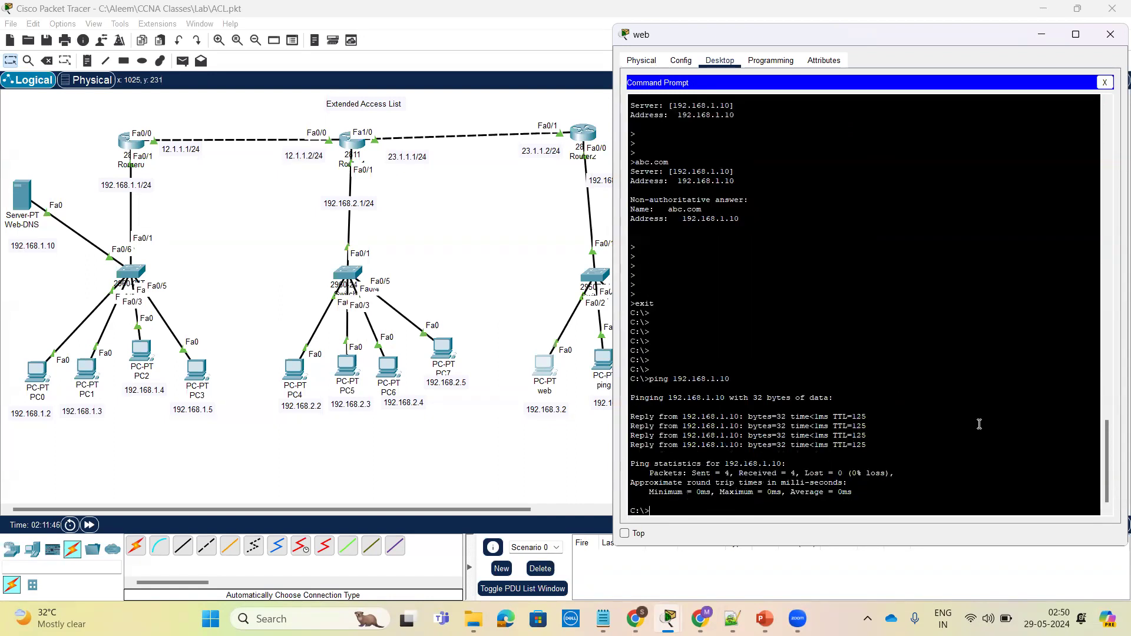
pyautogui.press('Return')
pyautogui.press('Return')
pyautogui.press('Return')
pyautogui.press('Return')
pyautogui.press('Return')
pyautogui.press('Return')
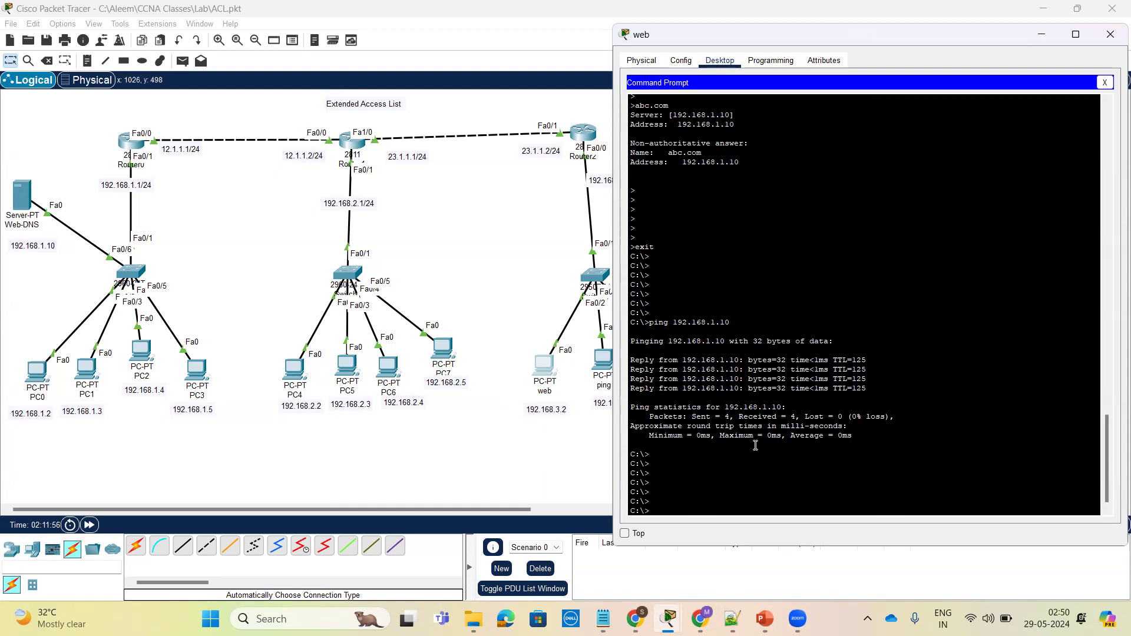
# Step: Resolve abc.com with nslookup on PC web
pyautogui.write('slookup')
pyautogui.press('Return')
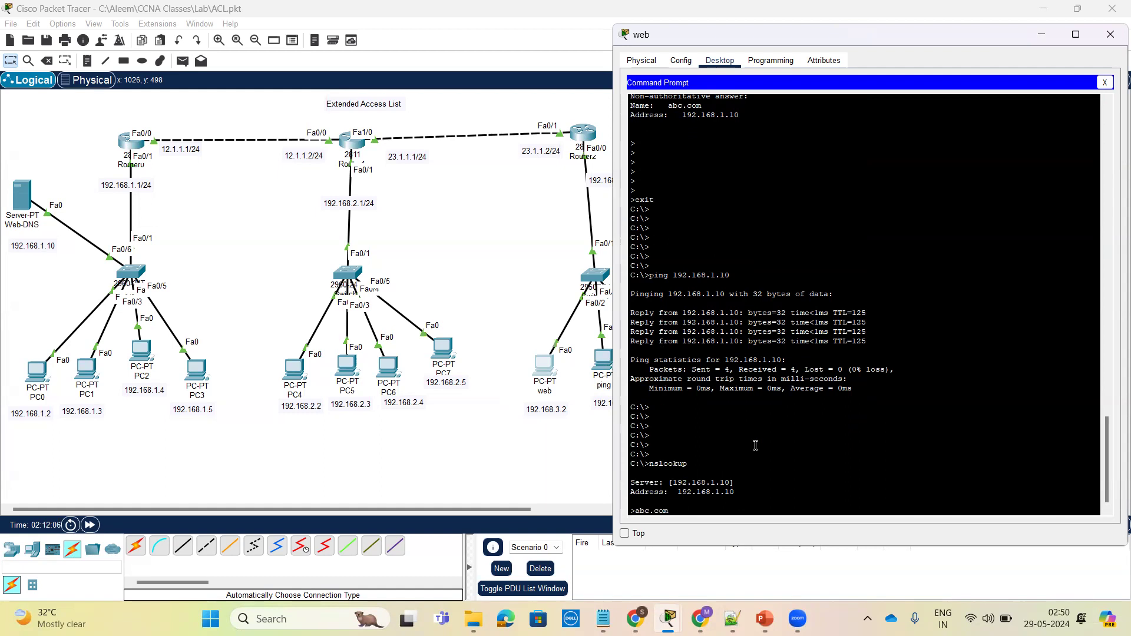
pyautogui.write('abc.com')
pyautogui.press('Return')
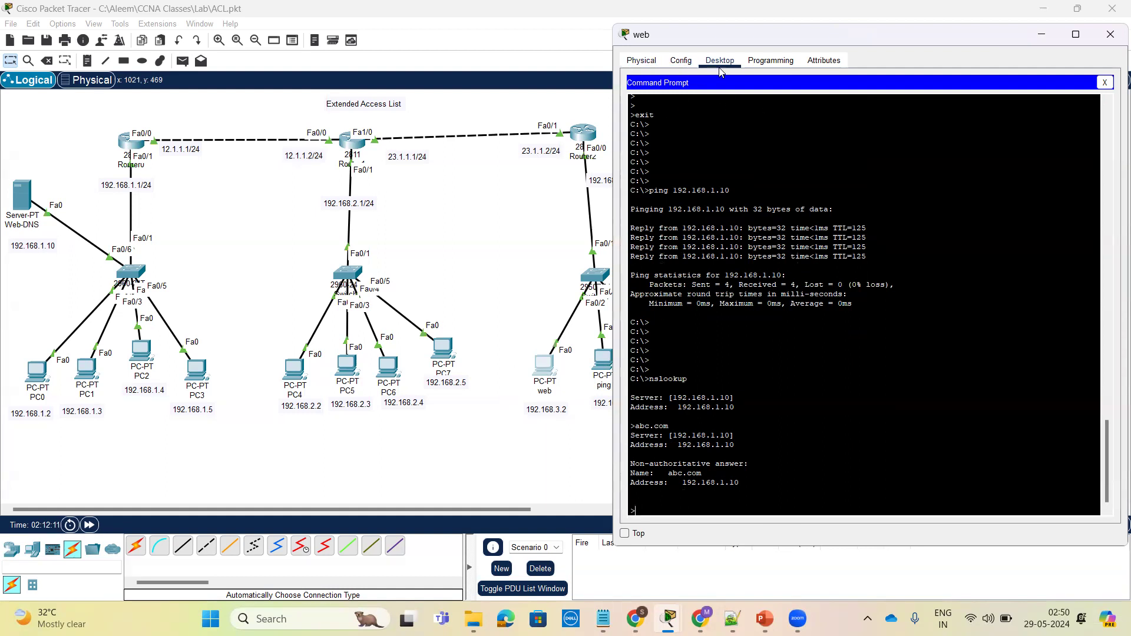
pyautogui.click(1106, 83)
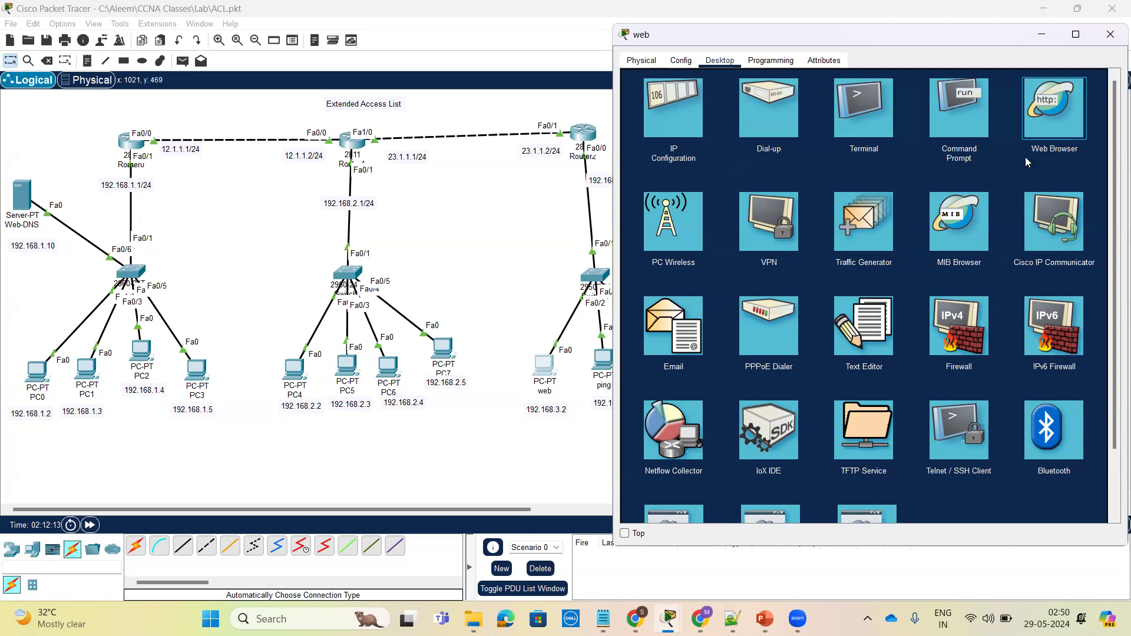
pyautogui.click(1041, 128)
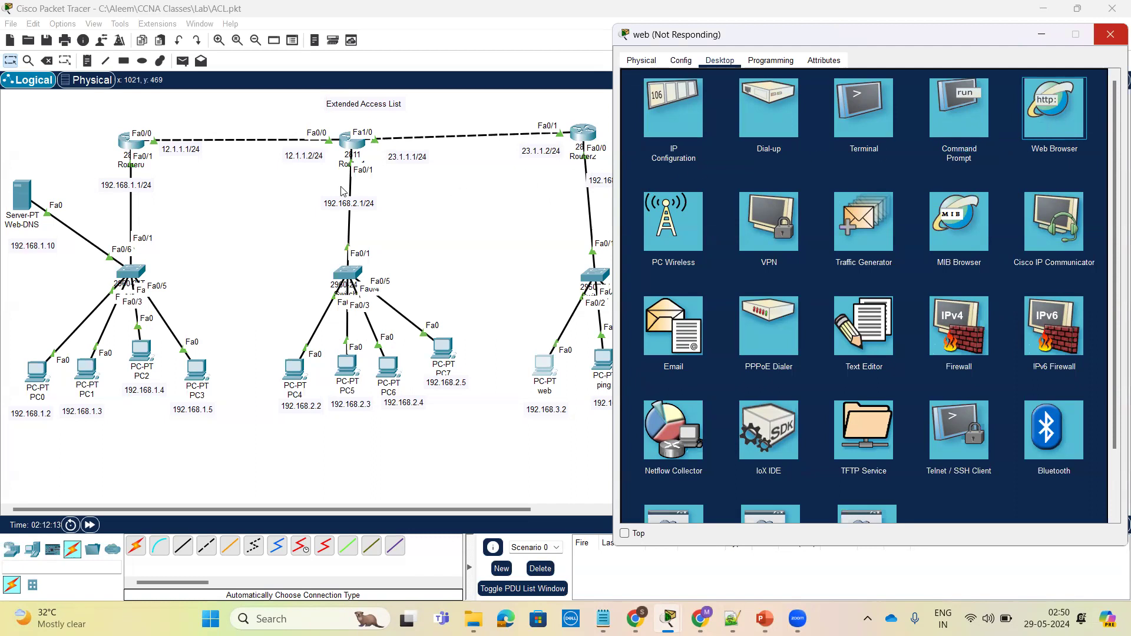
pyautogui.click(597, 389)
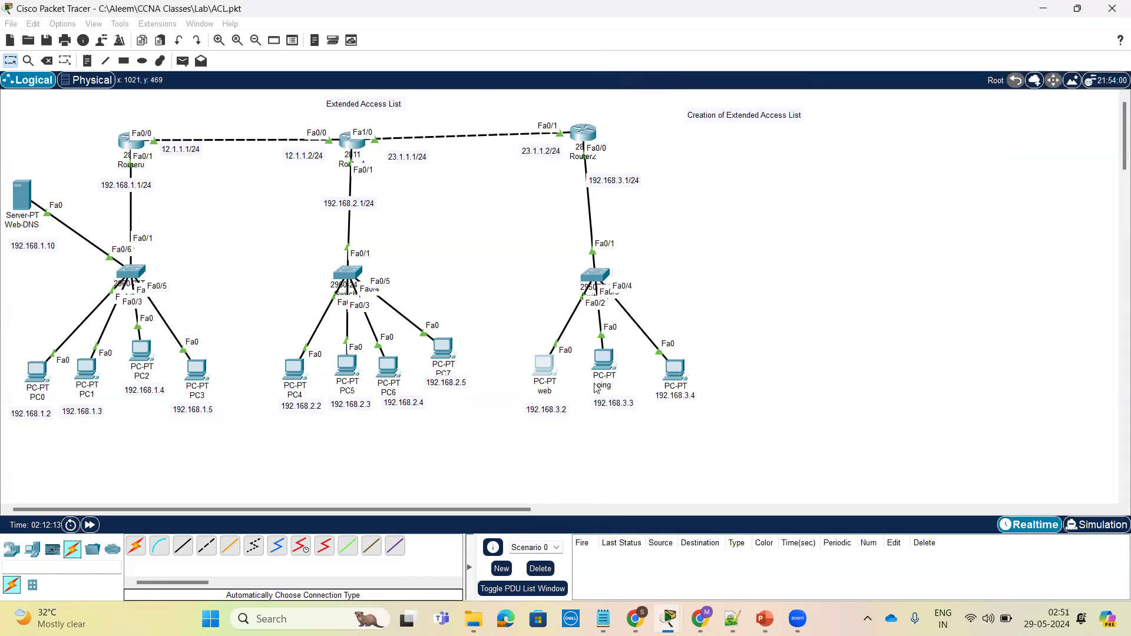
pyautogui.click(549, 364)
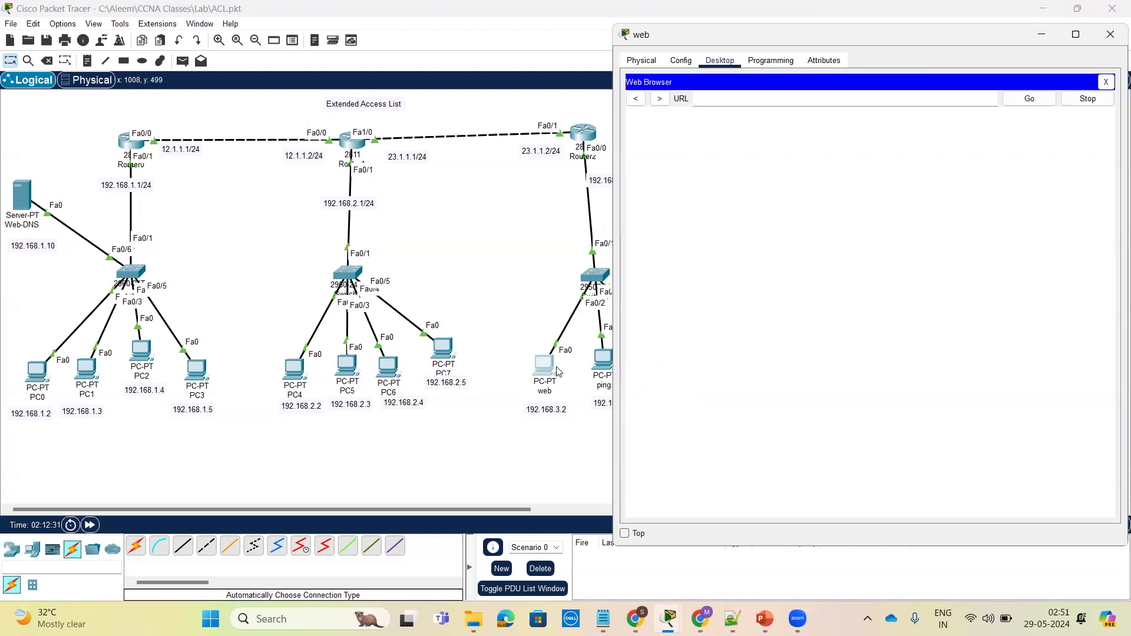
pyautogui.click(852, 100)
pyautogui.write('abc.com')
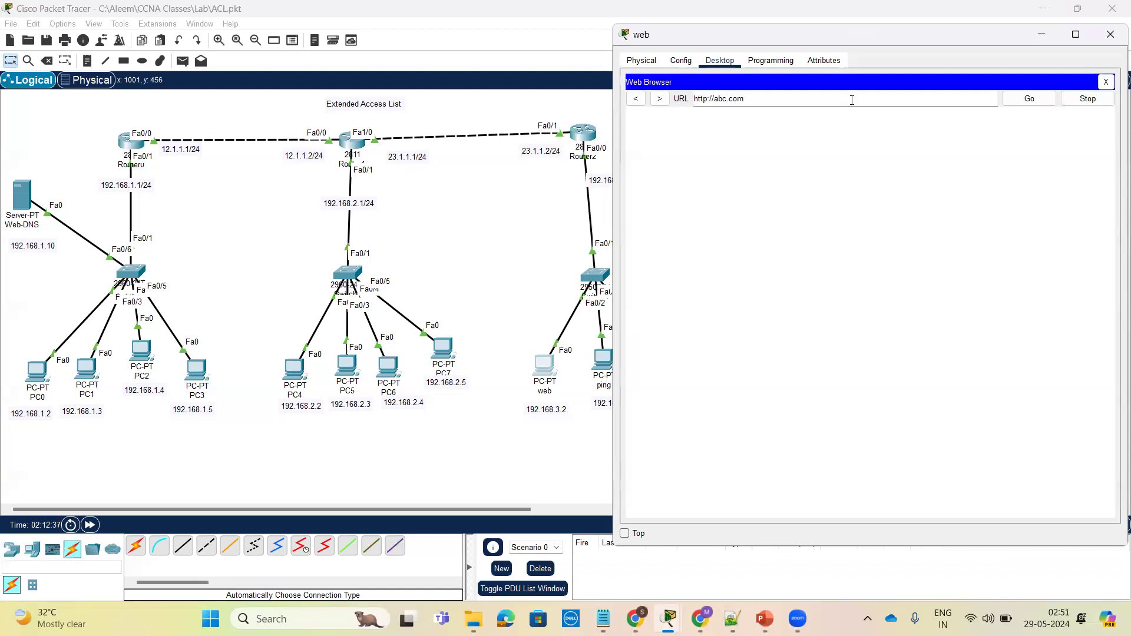
pyautogui.click(883, 100)
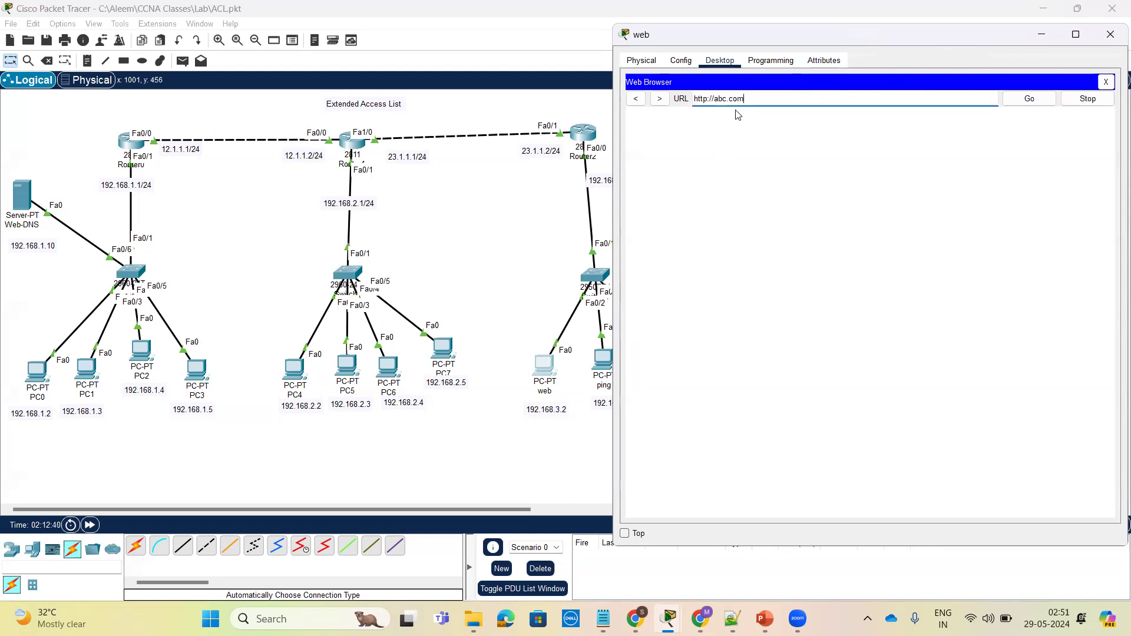
pyautogui.click(1032, 100)
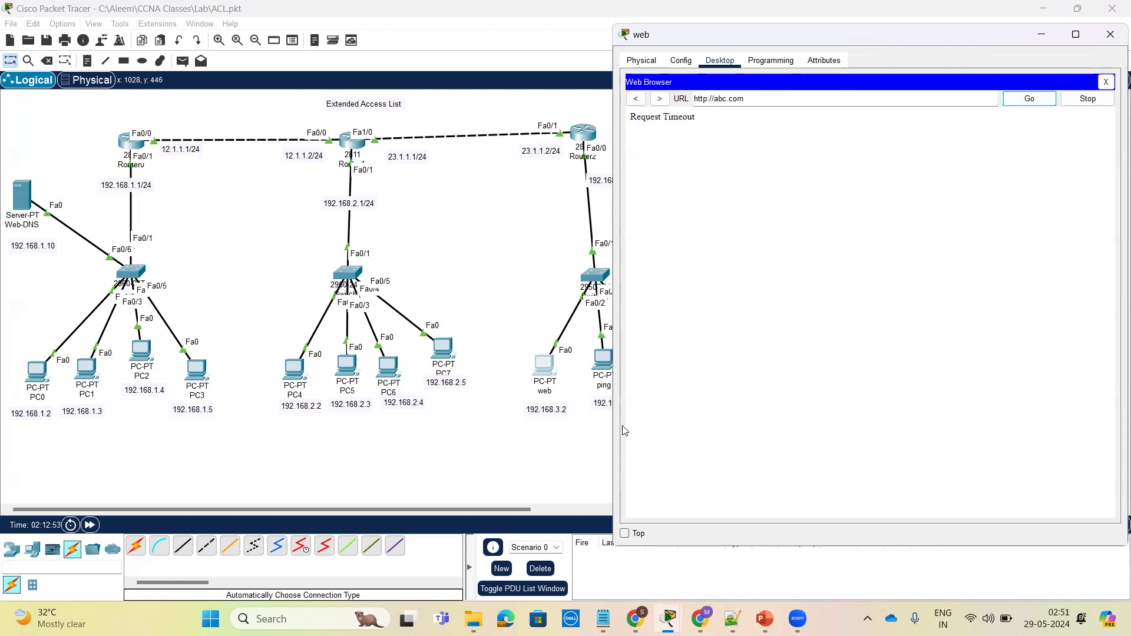
# Step: Switch PC ping from its web browser to the command prompt and ping abc.com
pyautogui.click(601, 361)
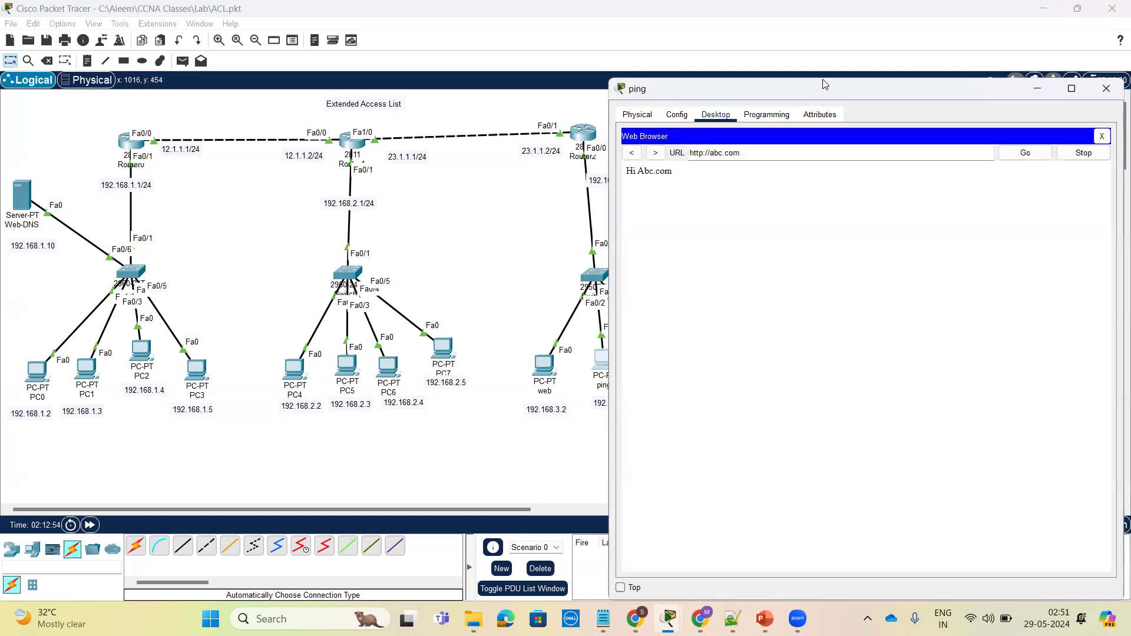
pyautogui.moveTo(824, 84); pyautogui.dragTo(843, 64)
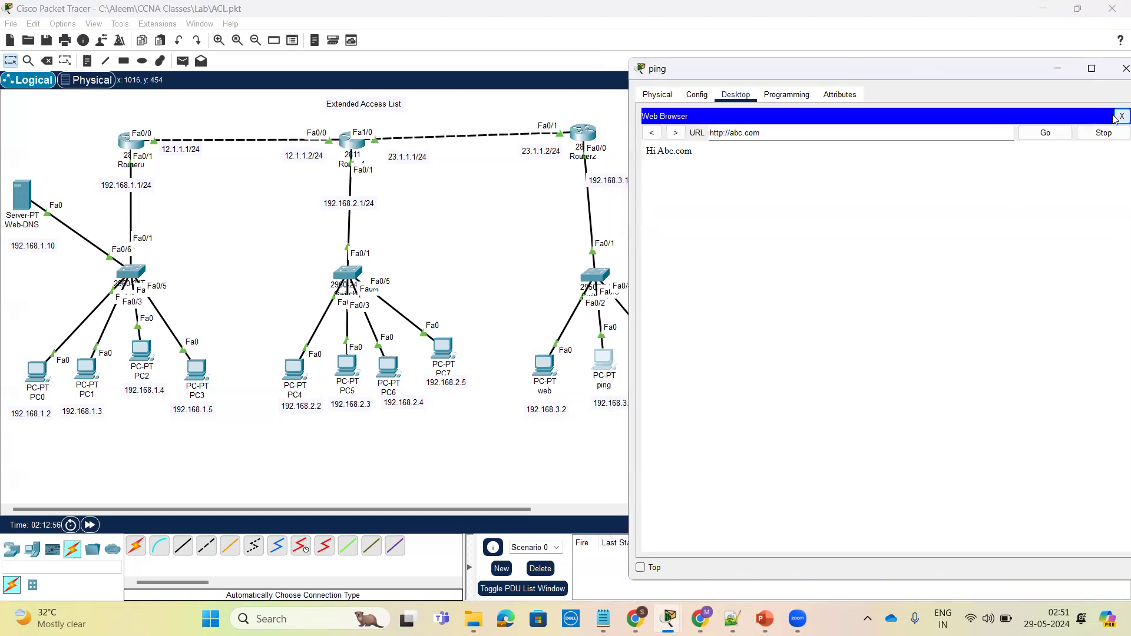
pyautogui.click(1122, 116)
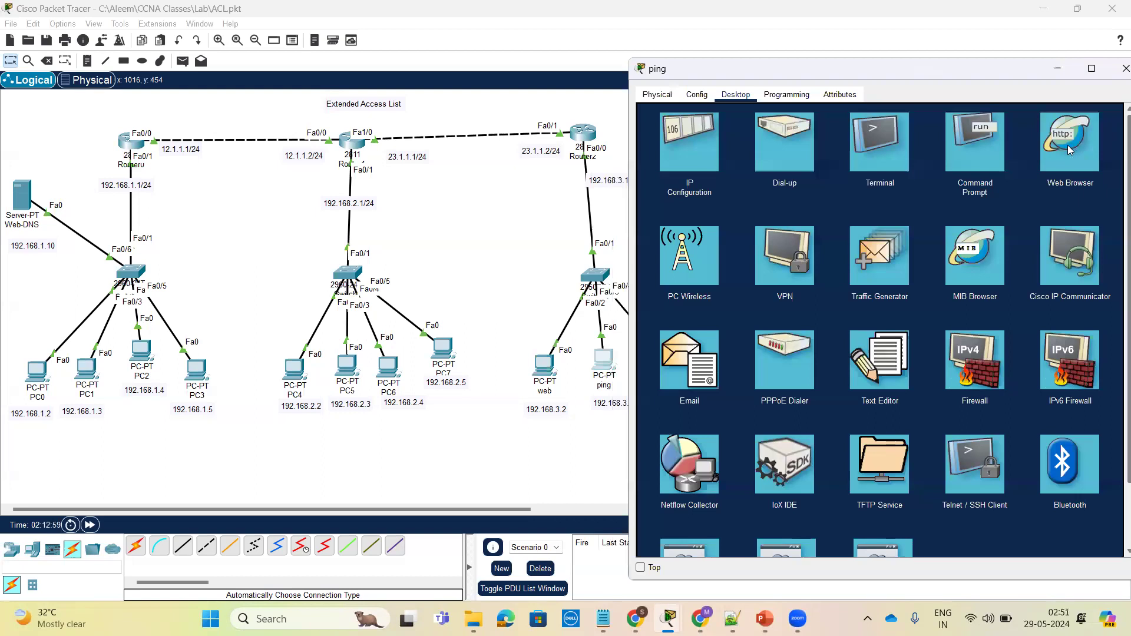
pyautogui.click(982, 158)
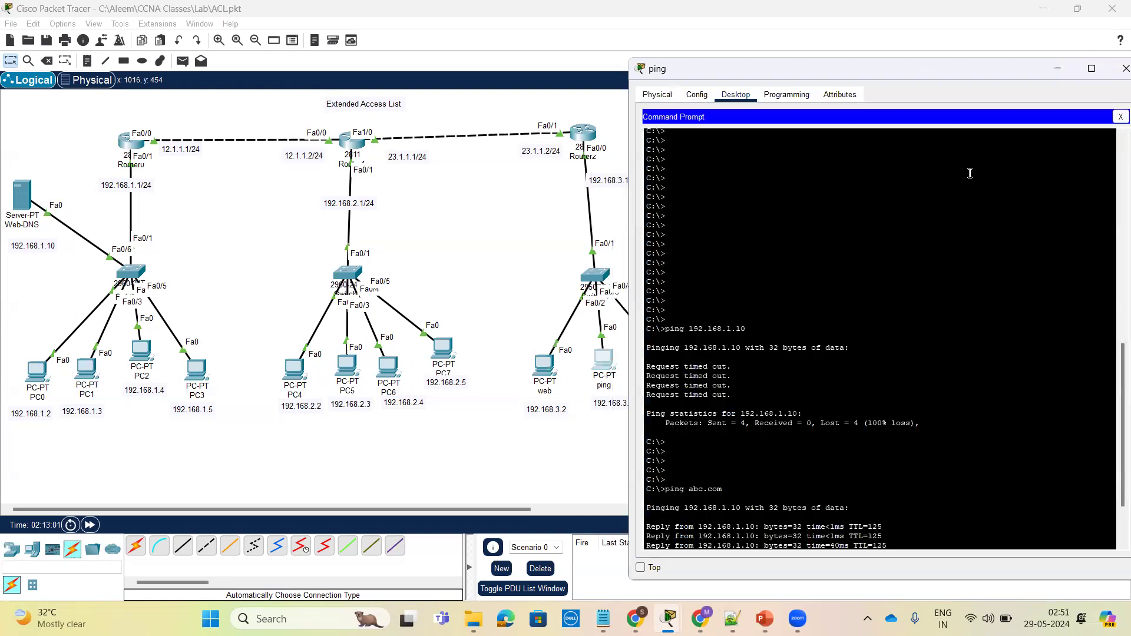
pyautogui.press('Return')
pyautogui.press('Return')
pyautogui.press('Return')
pyautogui.press('Return')
pyautogui.press('Return')
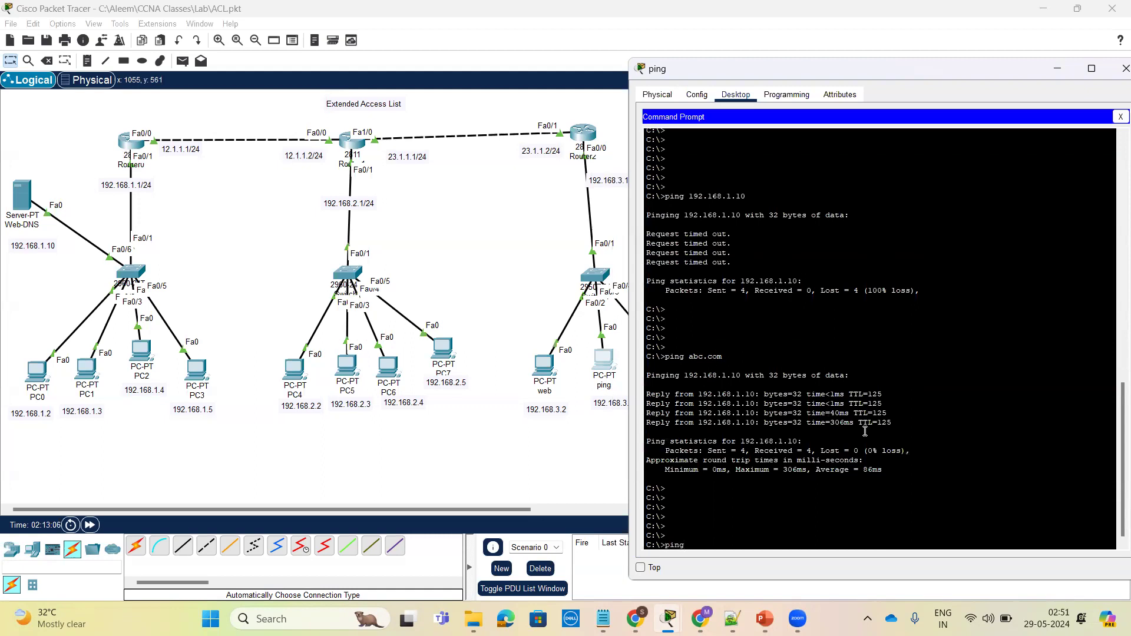
pyautogui.write('ping abc.com')
pyautogui.press('Return')
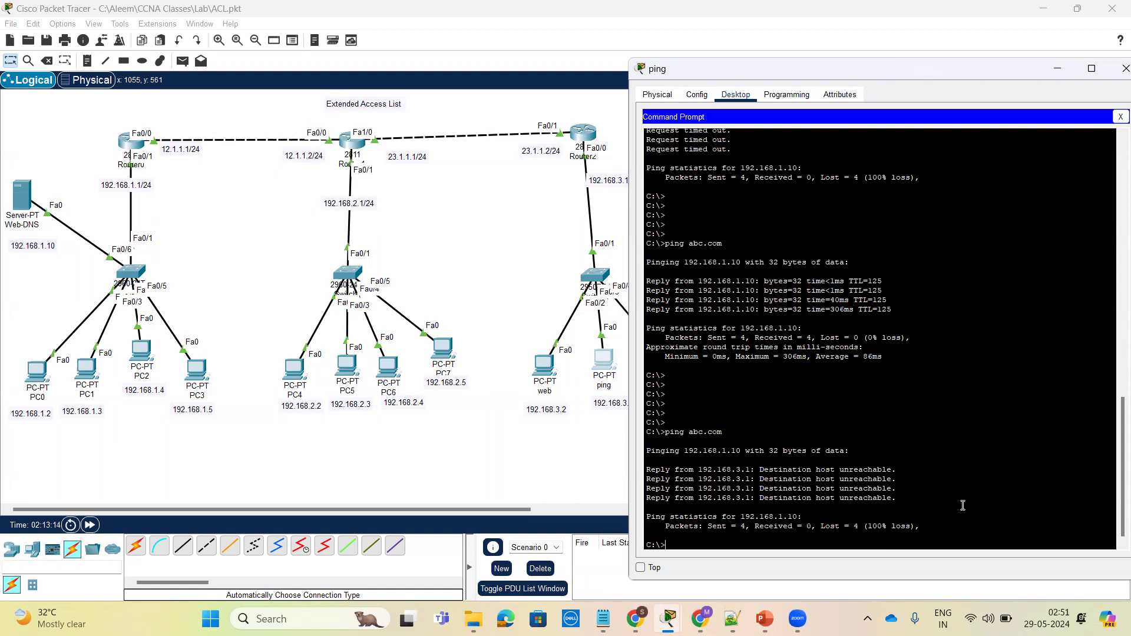
# Step: Ping the server 192.168.1.10 from PC ping and close its command prompt
pyautogui.press('Return')
pyautogui.press('Return')
pyautogui.press('Return')
pyautogui.press('Up')
pyautogui.press('BackSpace')
pyautogui.press('BackSpace')
pyautogui.press('BackSpace')
pyautogui.press('BackSpace')
pyautogui.press('BackSpace')
pyautogui.press('BackSpace')
pyautogui.press('BackSpace')
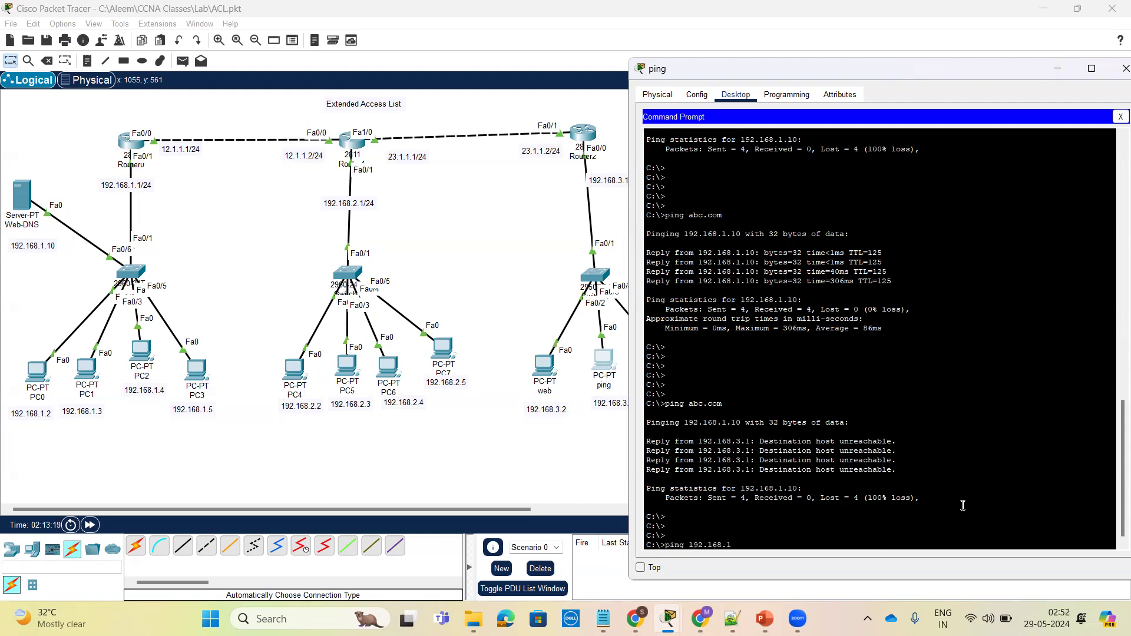
pyautogui.press('Return')
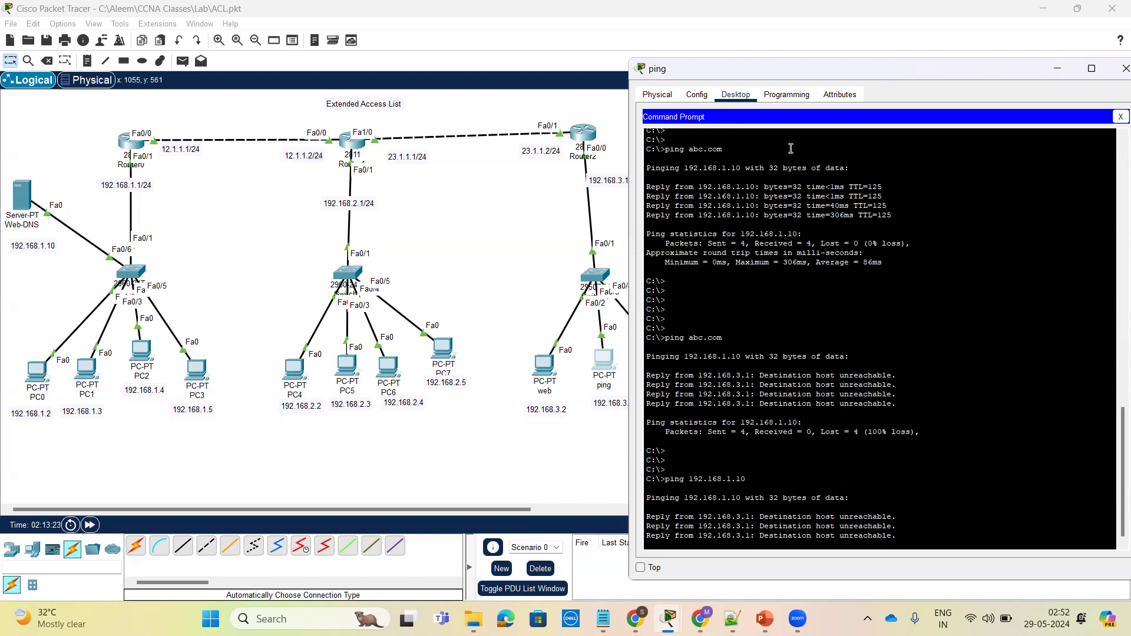
pyautogui.click(1116, 119)
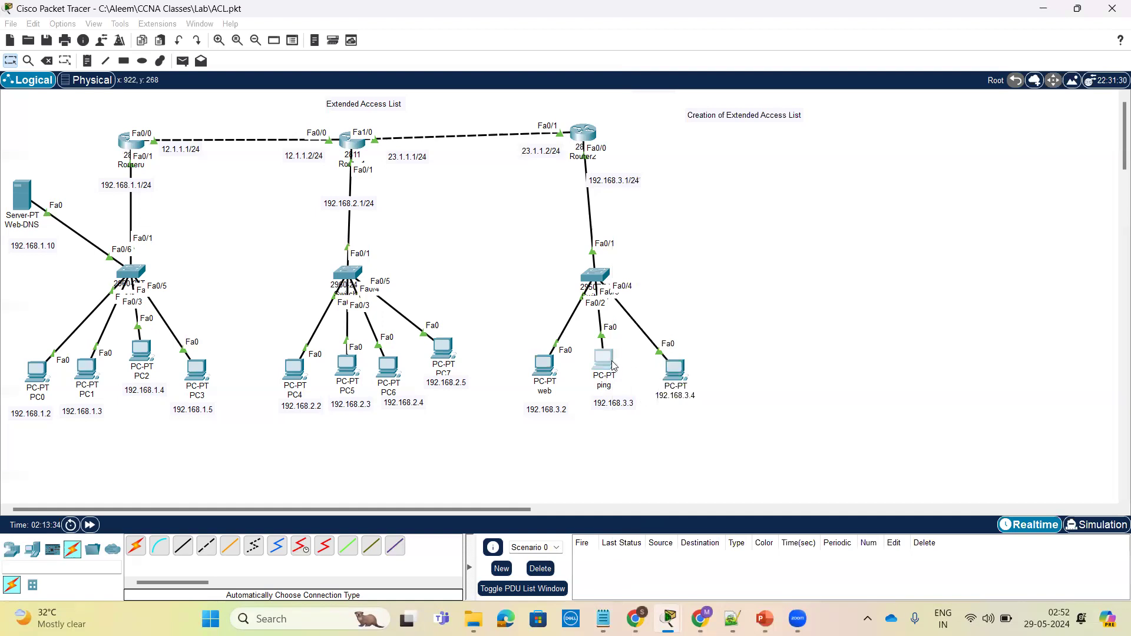
# Step: Load abc.com in the web browser of PC ping, then close the PC's window
pyautogui.click(607, 362)
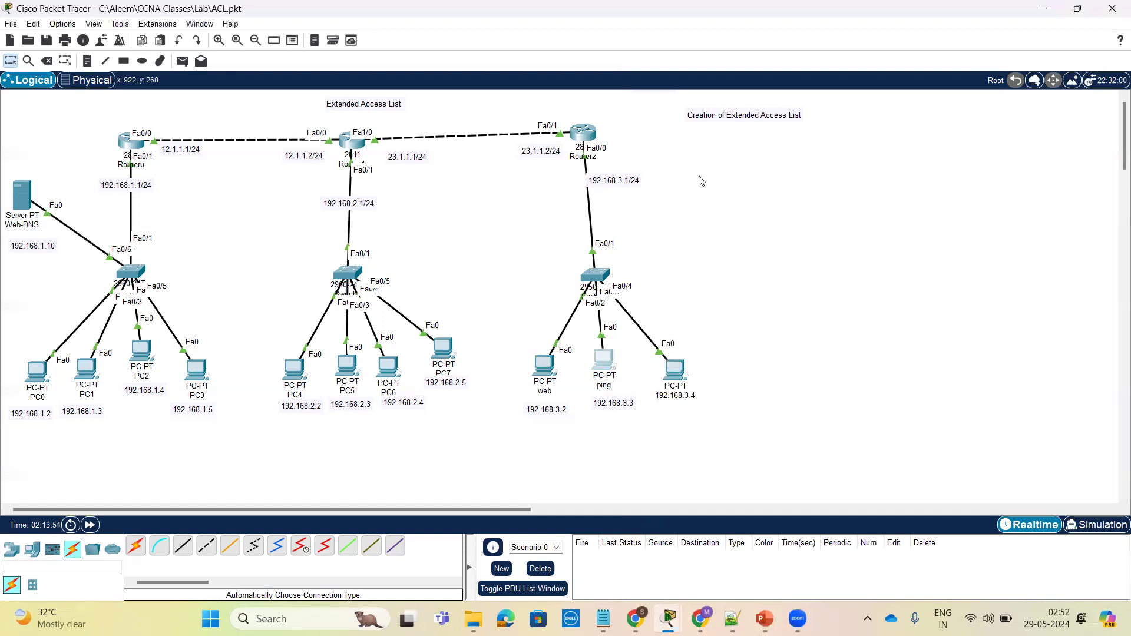
pyautogui.click(890, 128)
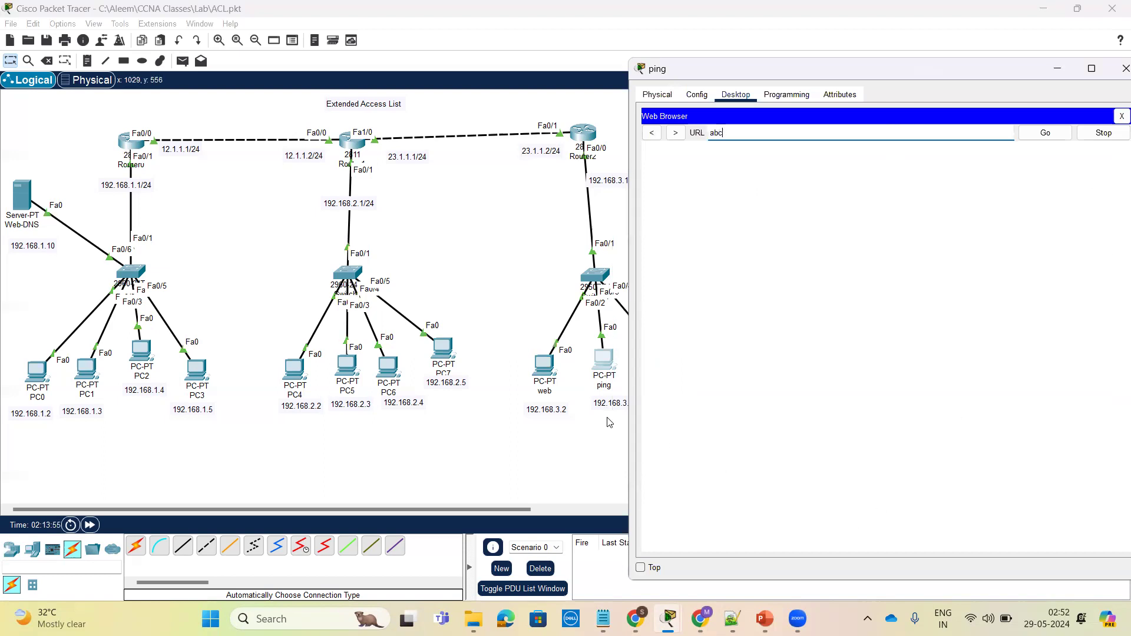
pyautogui.write('abc.com')
pyautogui.press('Return')
pyautogui.moveTo(937, 72); pyautogui.dragTo(877, 66)
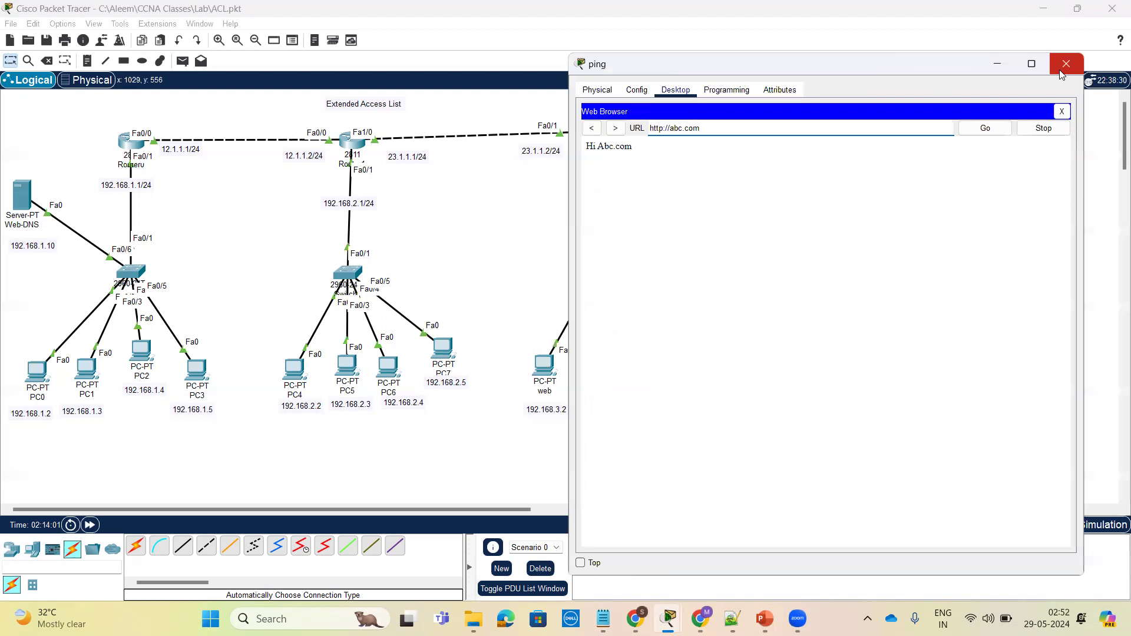
pyautogui.click(1062, 68)
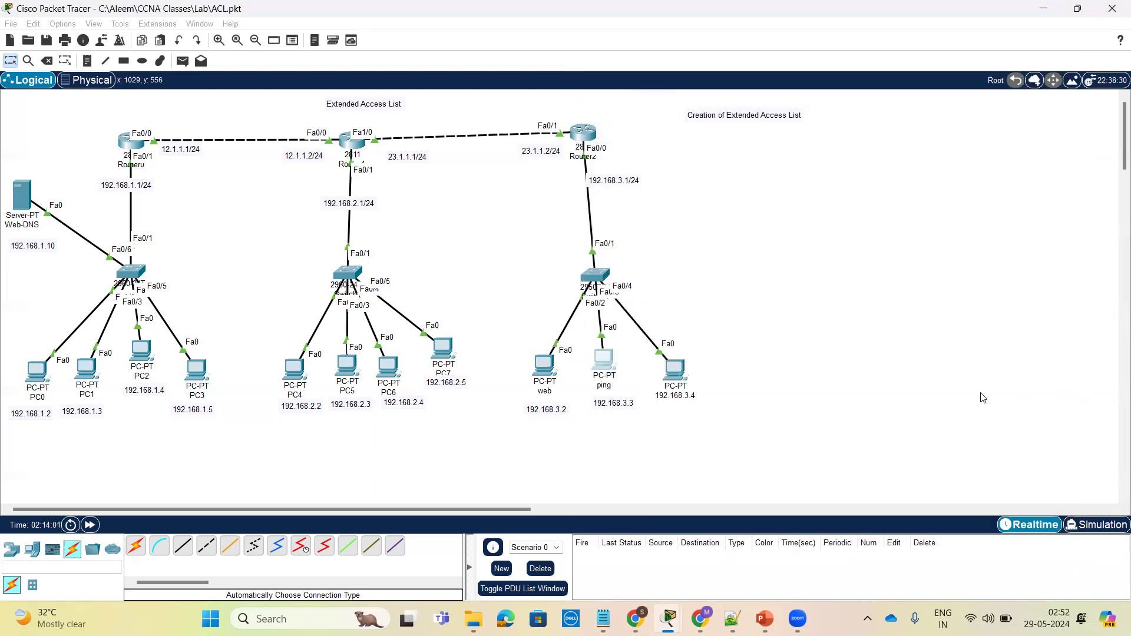